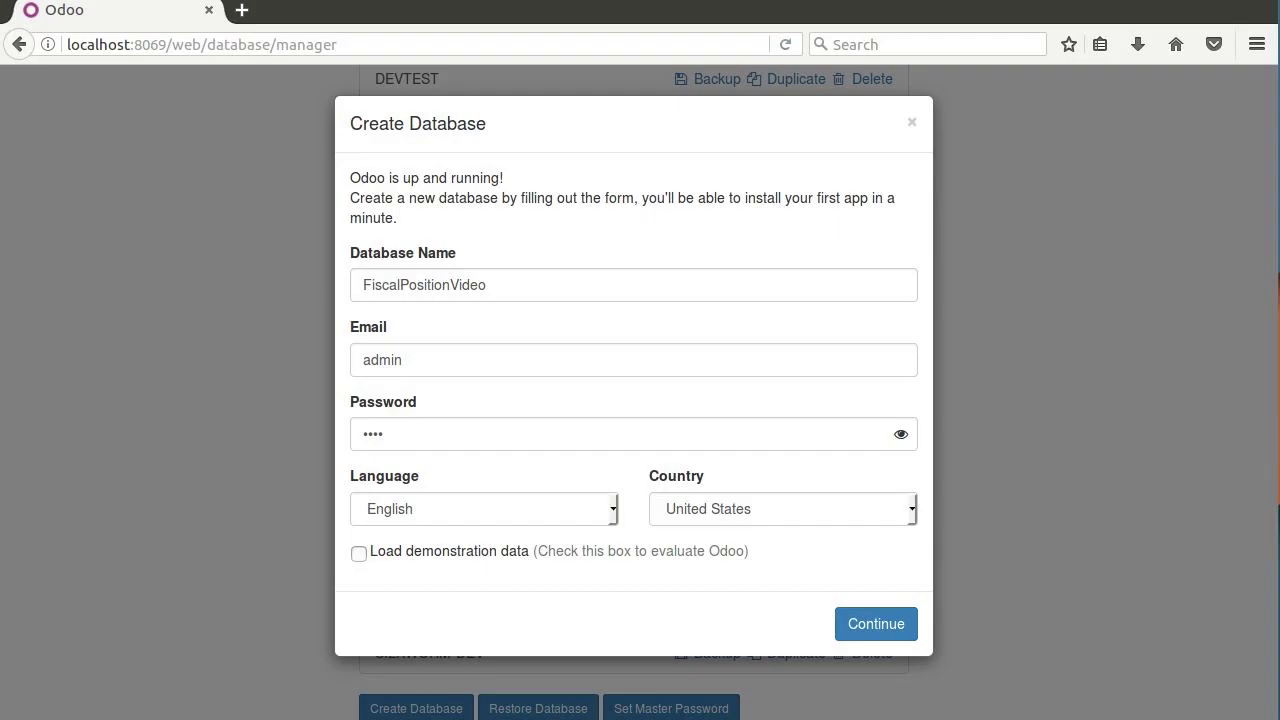
Submit the FiscalPositionVideo database form without demo data and dismiss the browser's save-login prompt
click(875, 625)
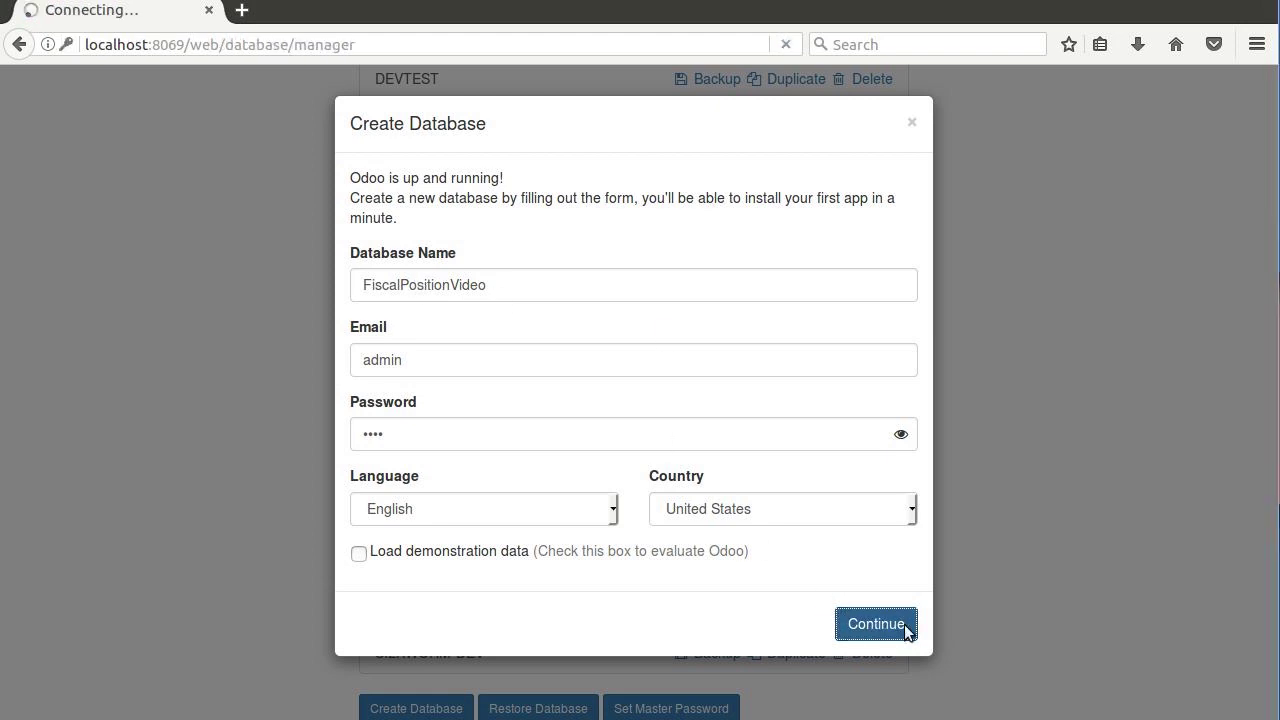
click(145, 303)
click(142, 394)
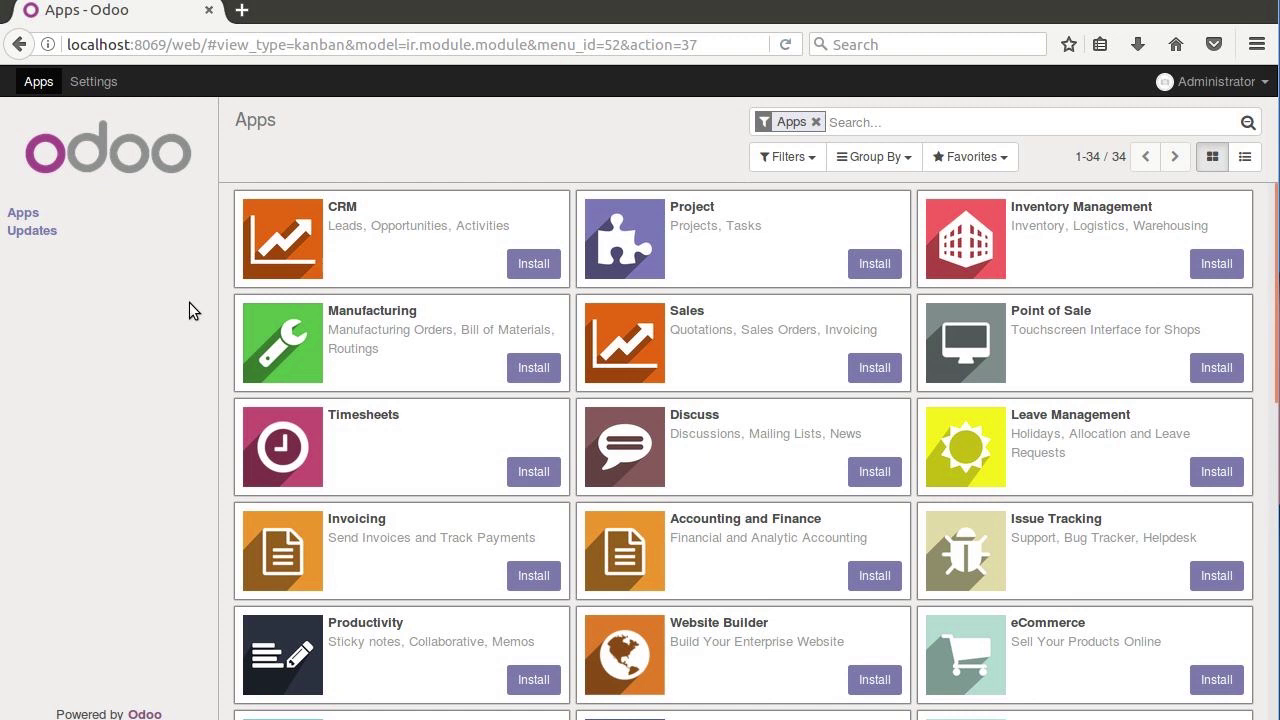
Install the Accounting and Finance app from the Apps list
scroll(742, 563, down, 1)
click(866, 528)
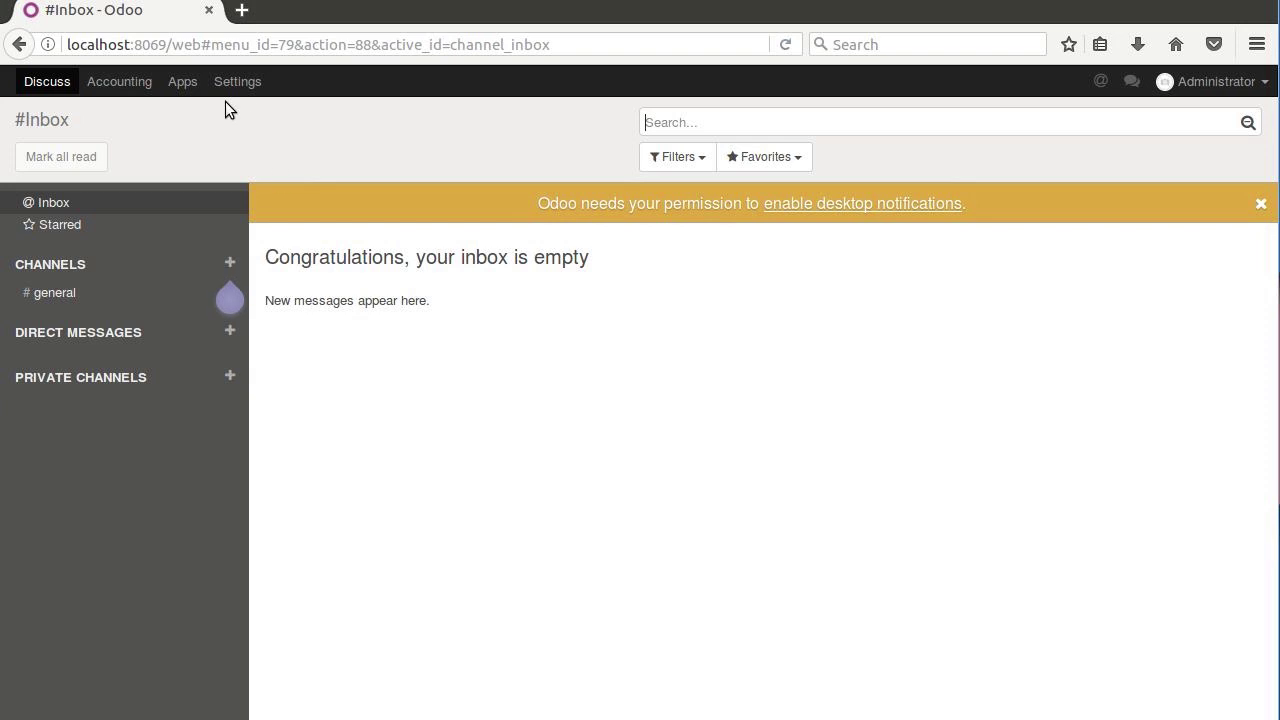
Install the Sales app from the Apps list and open the Sales dashboard
click(198, 88)
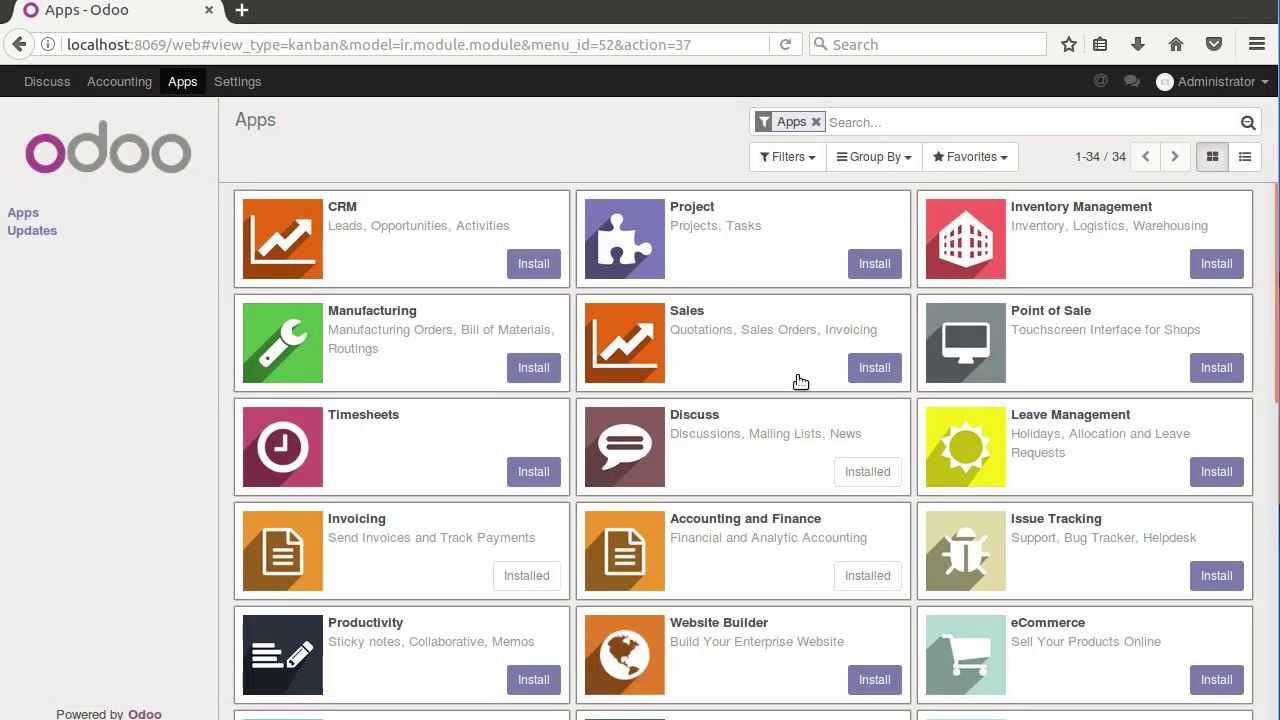
click(869, 374)
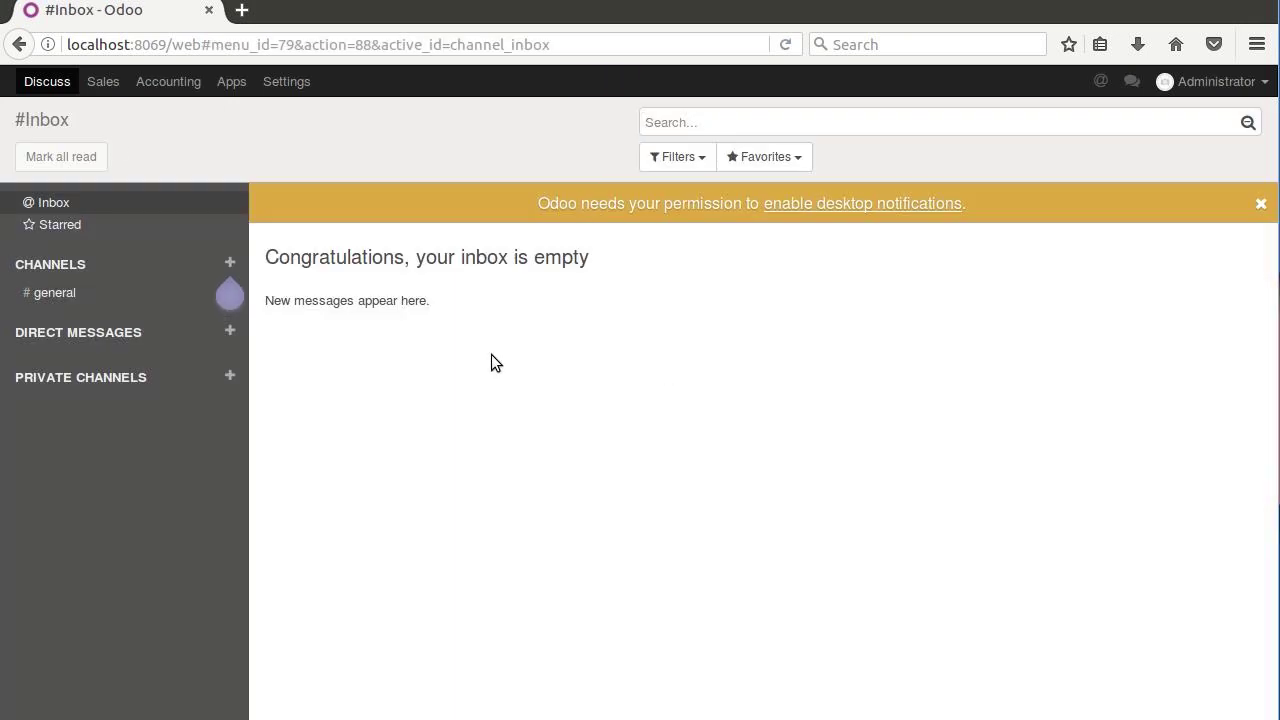
click(112, 88)
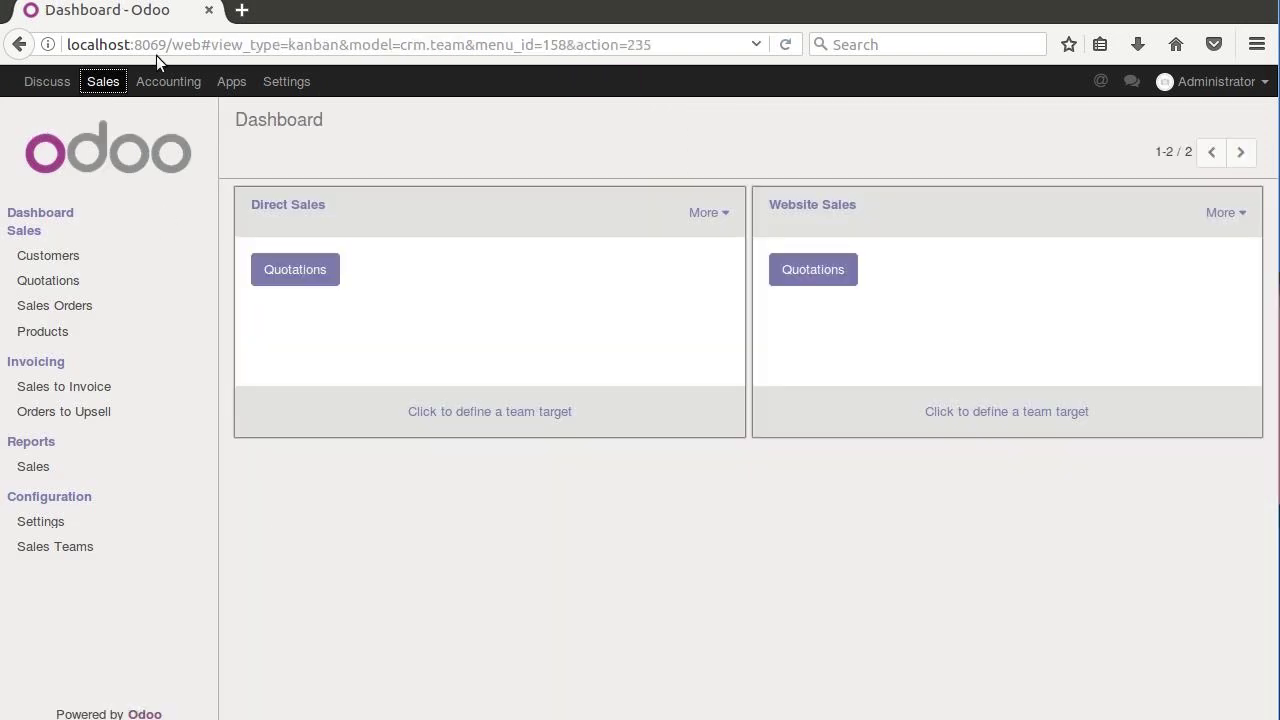
Start a new product named 'Consulting Services' from the Sales products list
click(52, 332)
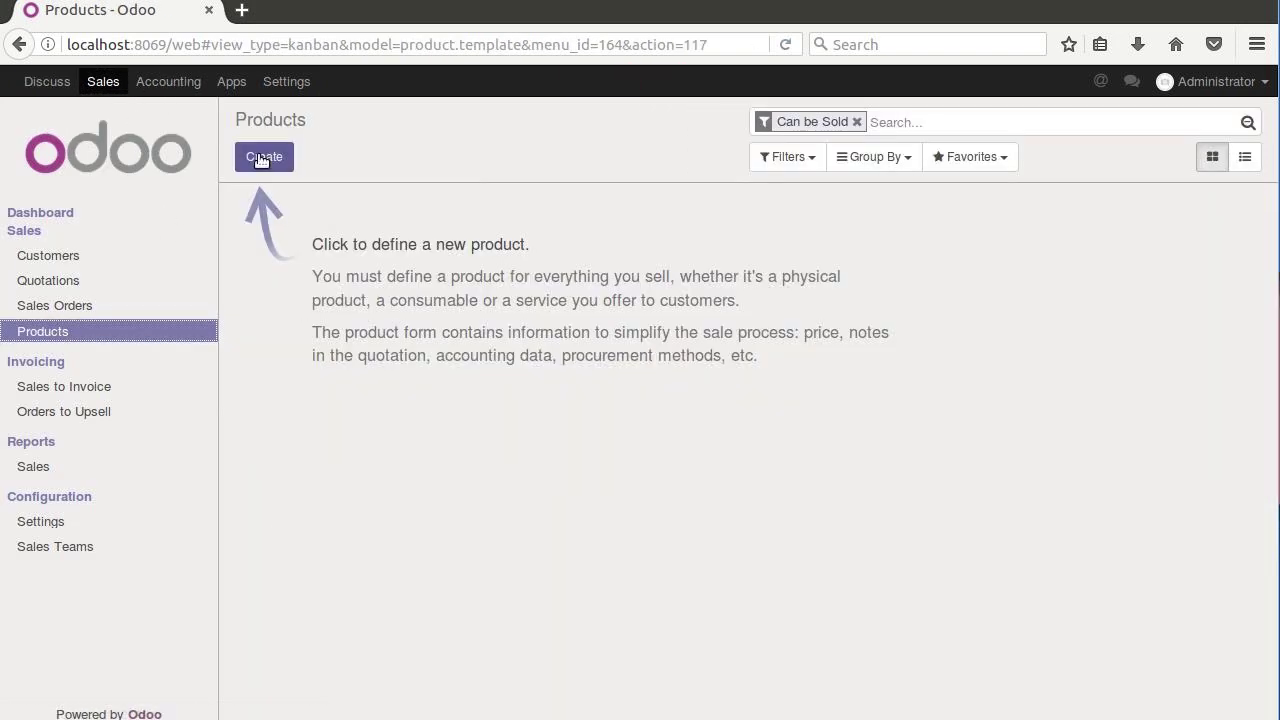
click(262, 158)
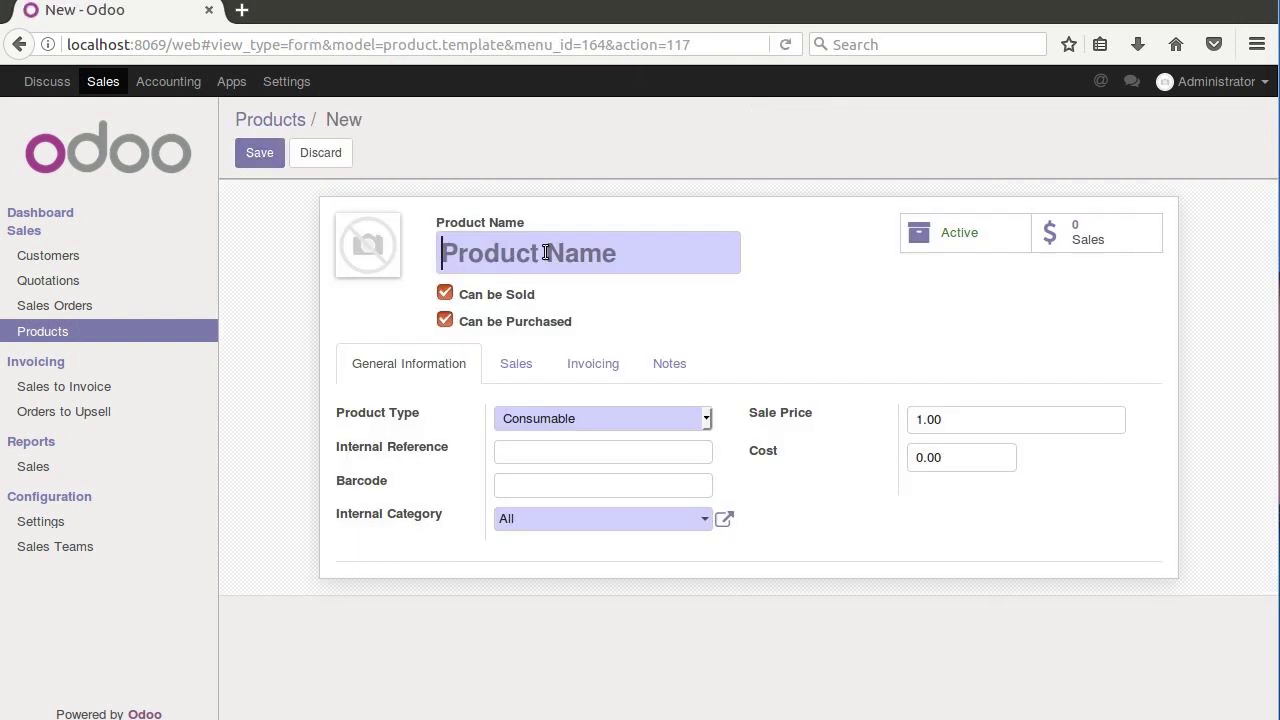
text(Consult)
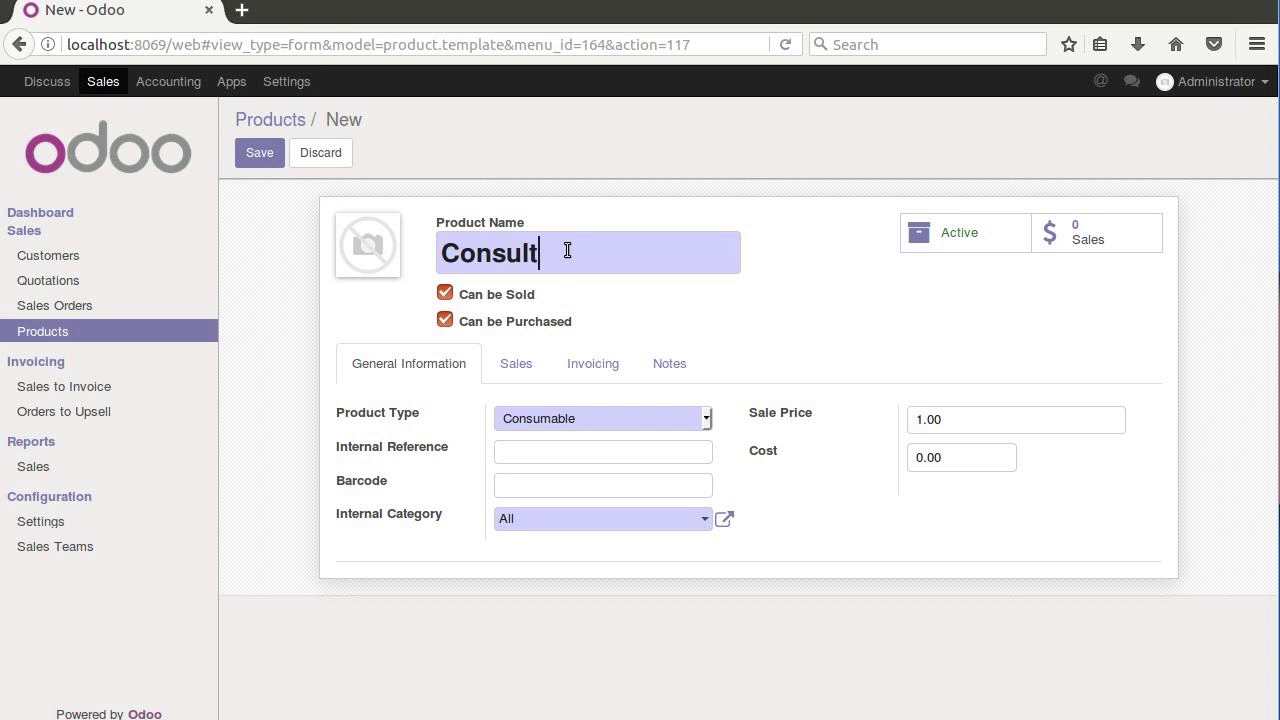
text(ing Services)
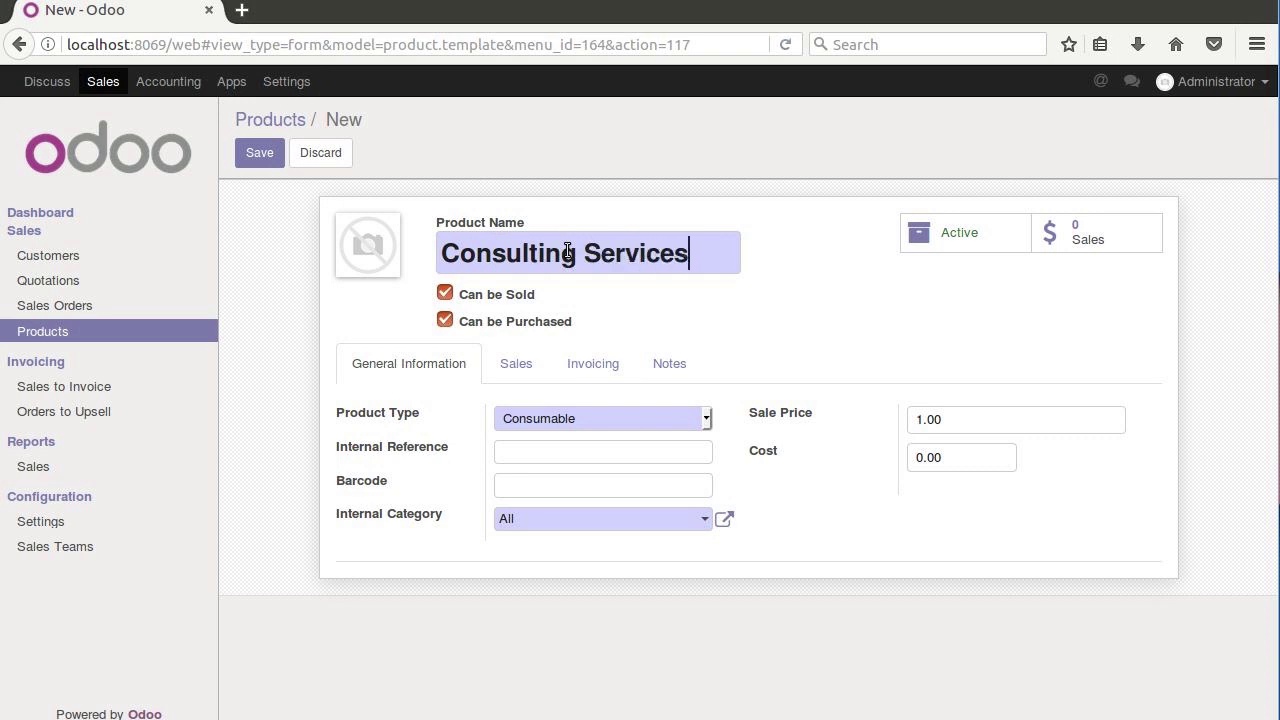
Make the product a Service with sale price 75 and cost 30
click(642, 418)
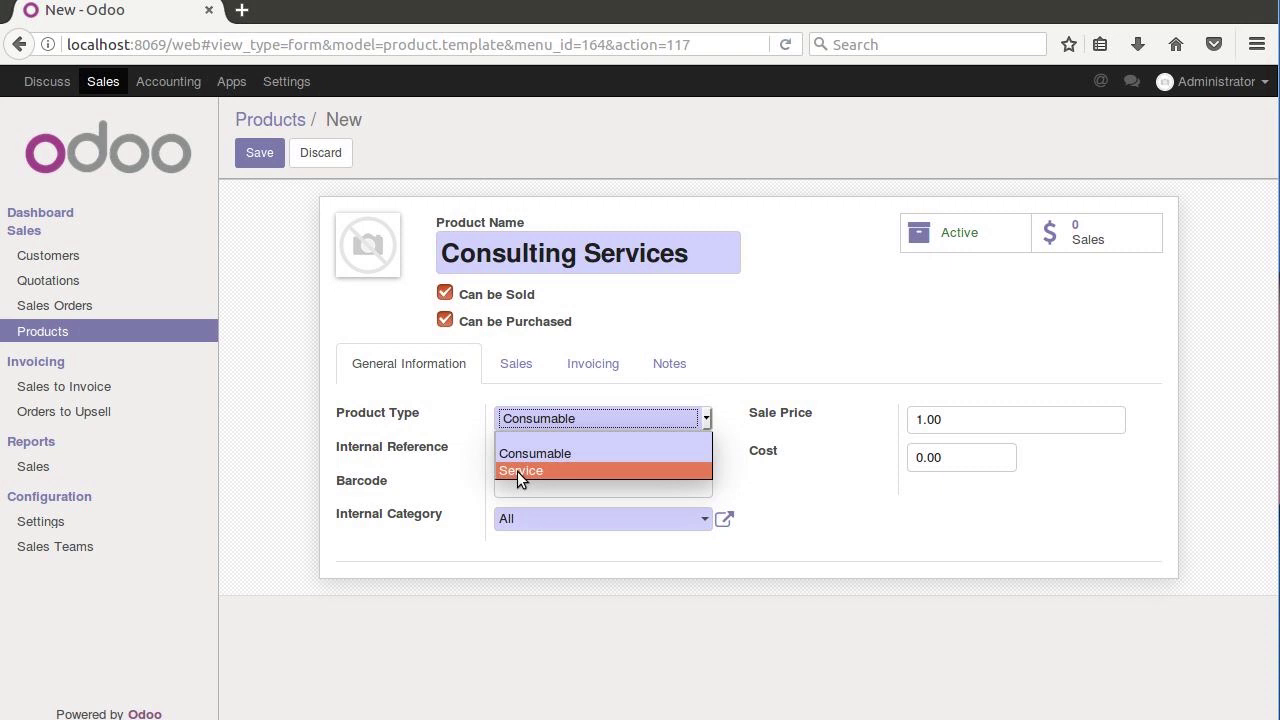
click(517, 471)
click(997, 420)
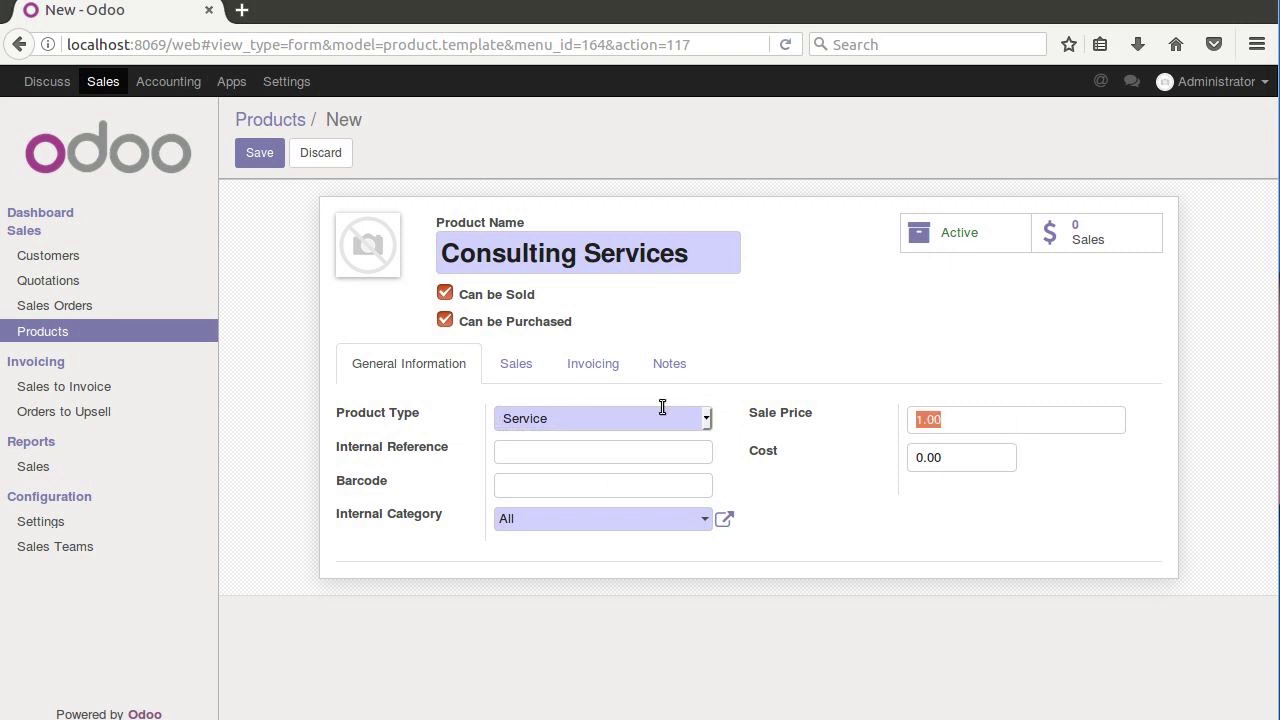
text(75)
key(Tab)
text(30)
Review the product's 15% customer and vendor taxes on the Invoicing tab and save it
click(528, 366)
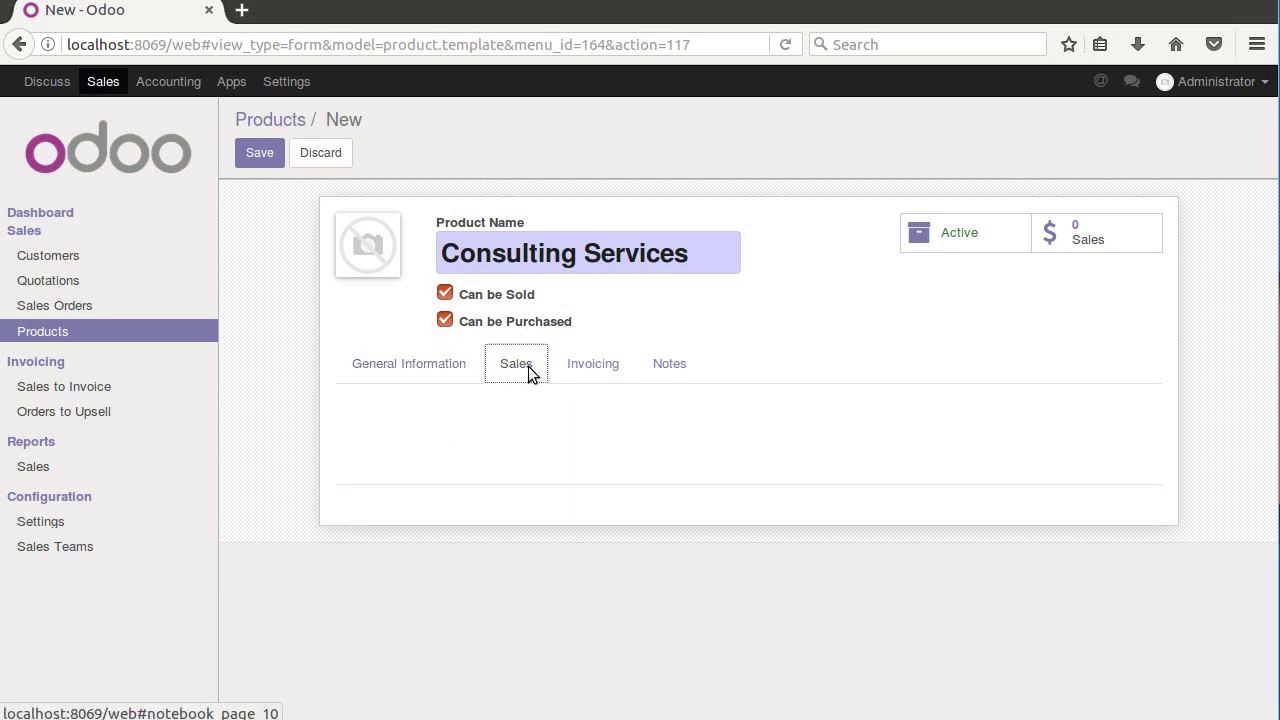
click(612, 368)
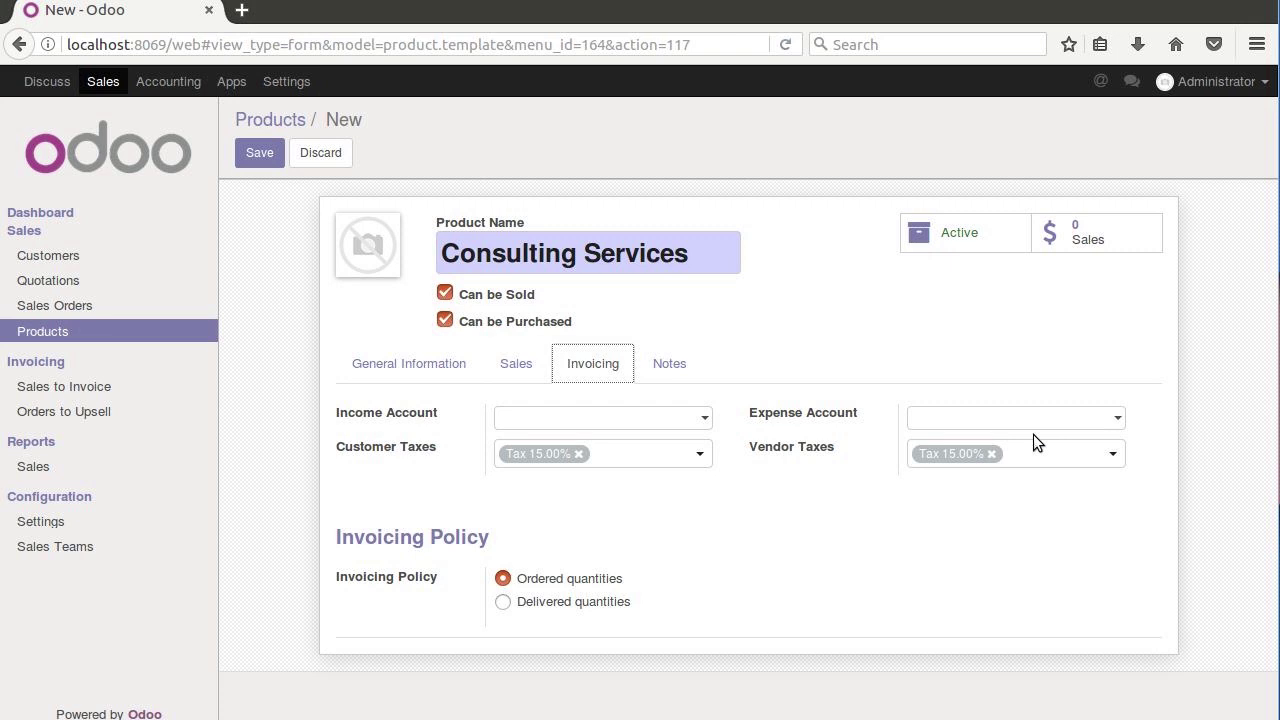
click(430, 364)
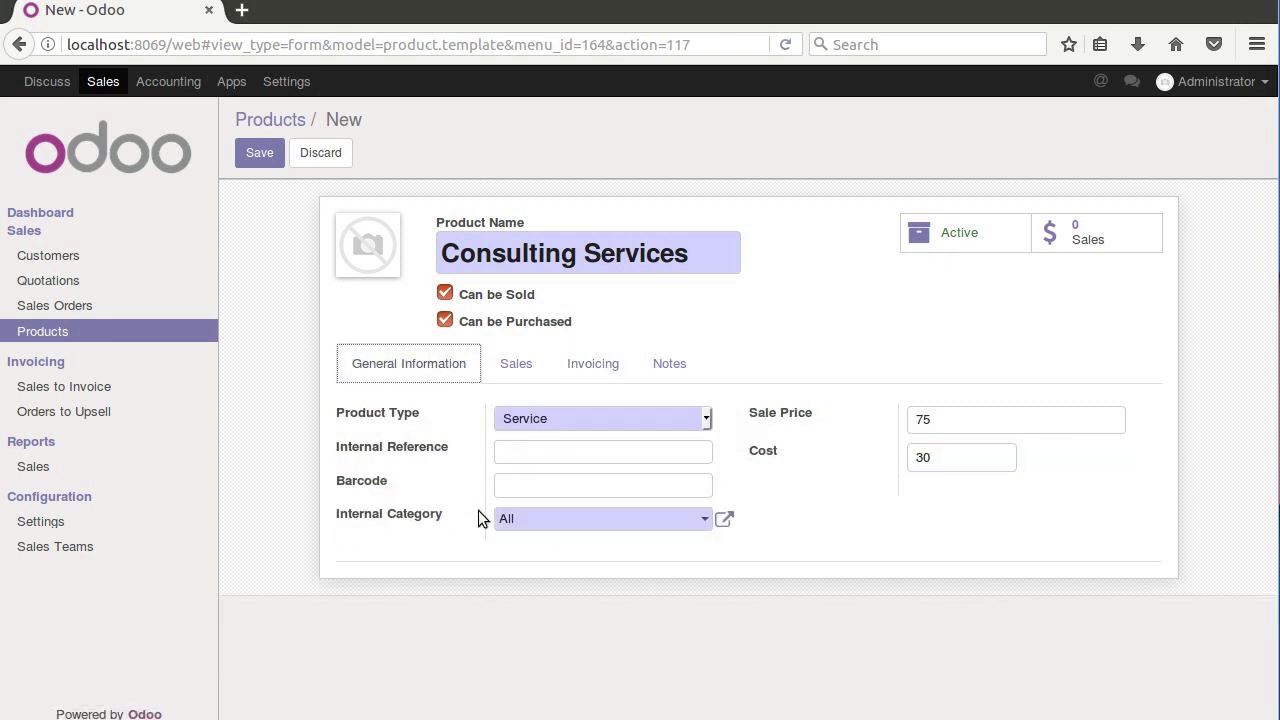
click(593, 363)
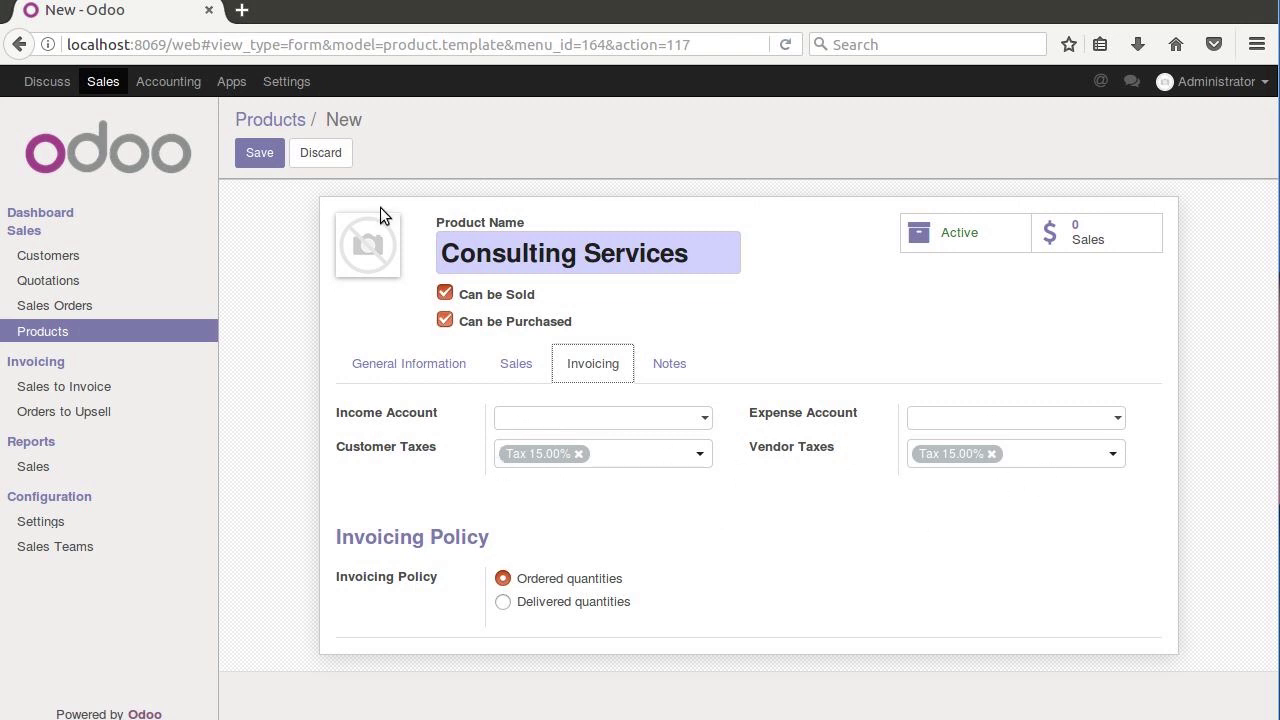
click(258, 155)
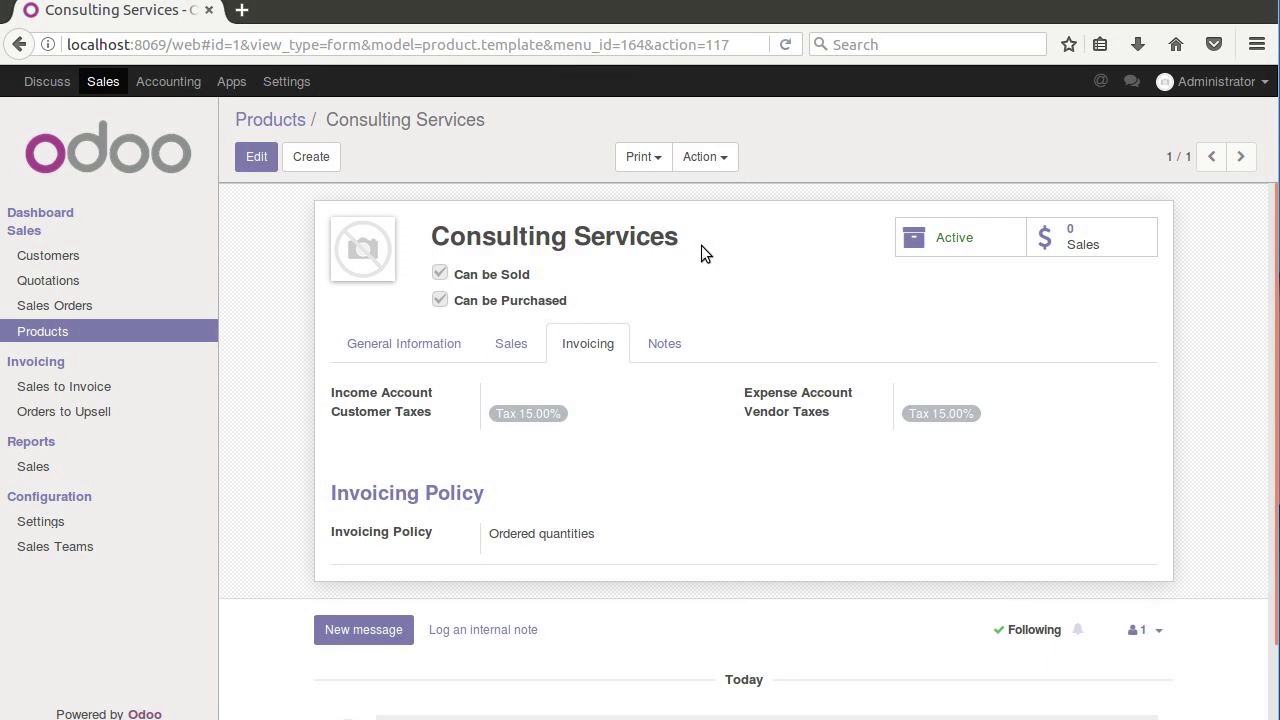
click(166, 85)
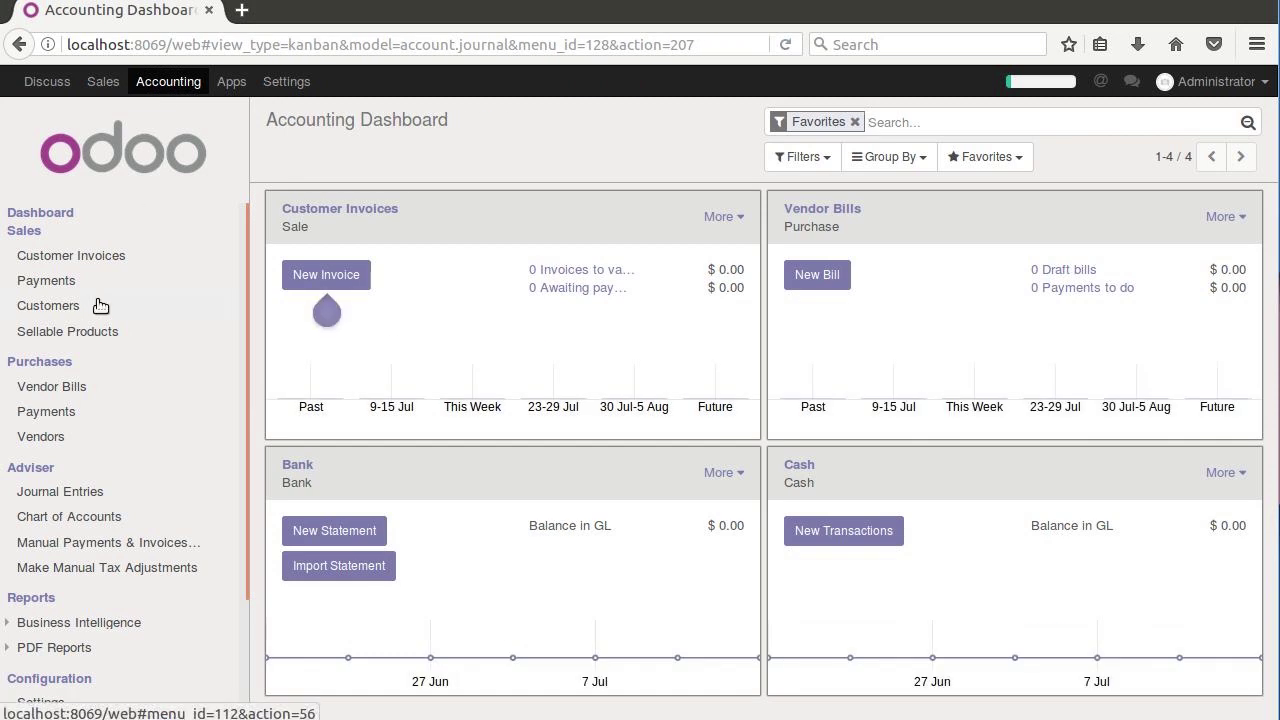
scroll(100, 305, down, 2)
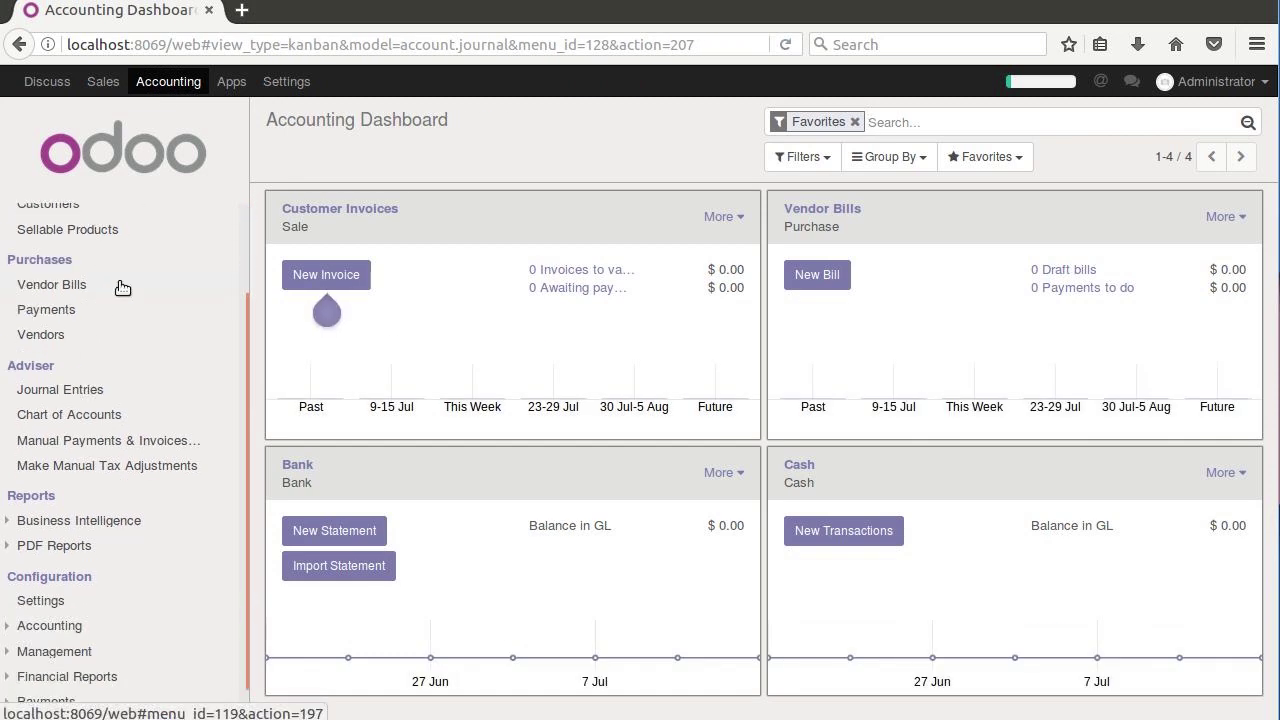
click(25, 608)
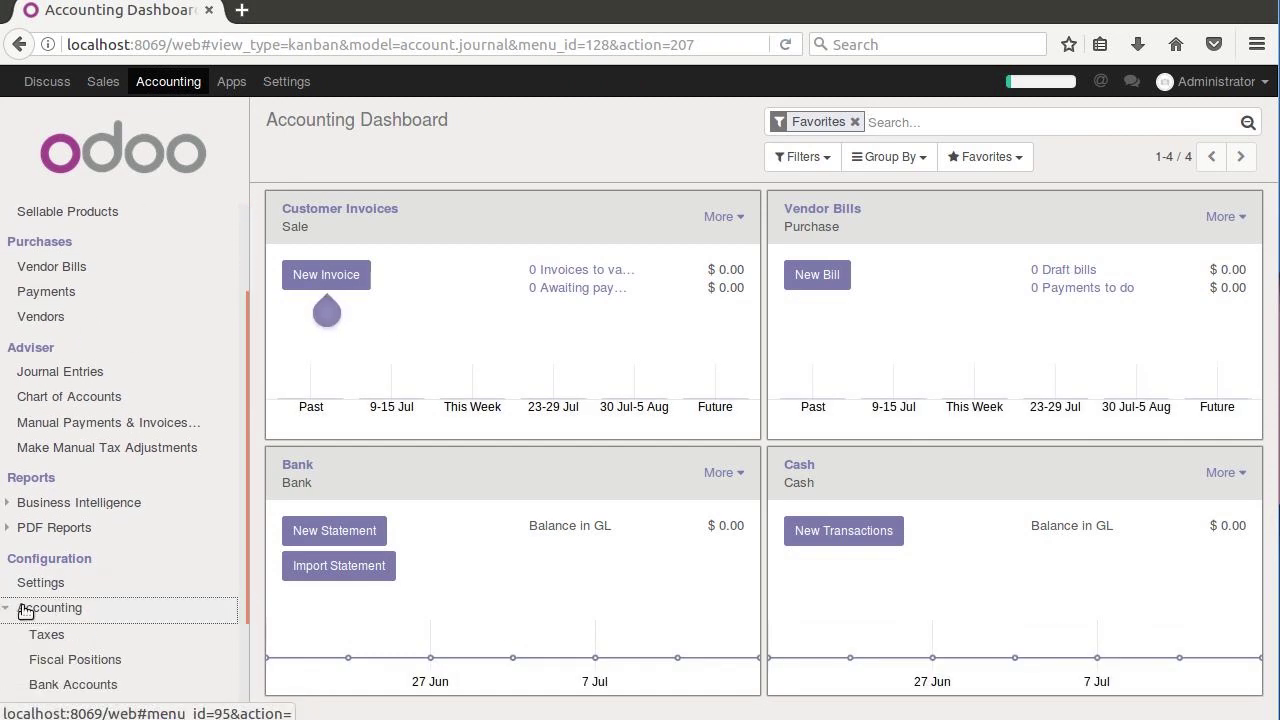
click(103, 81)
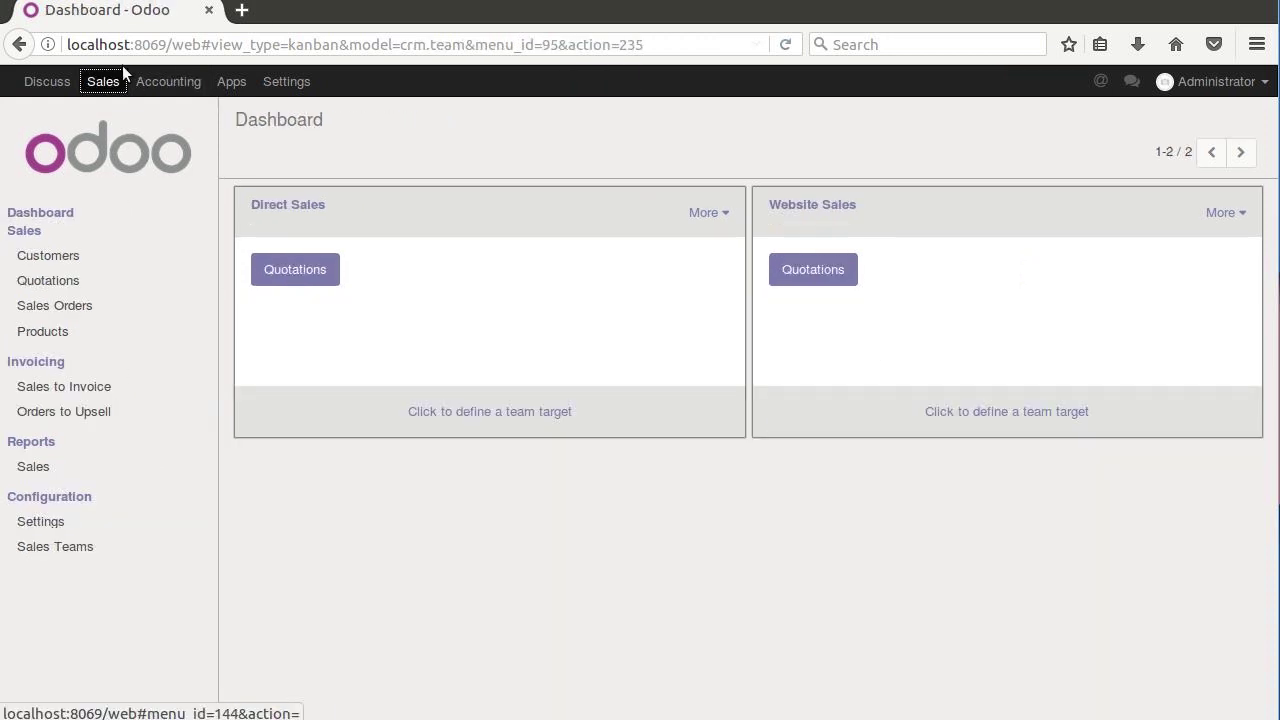
click(168, 81)
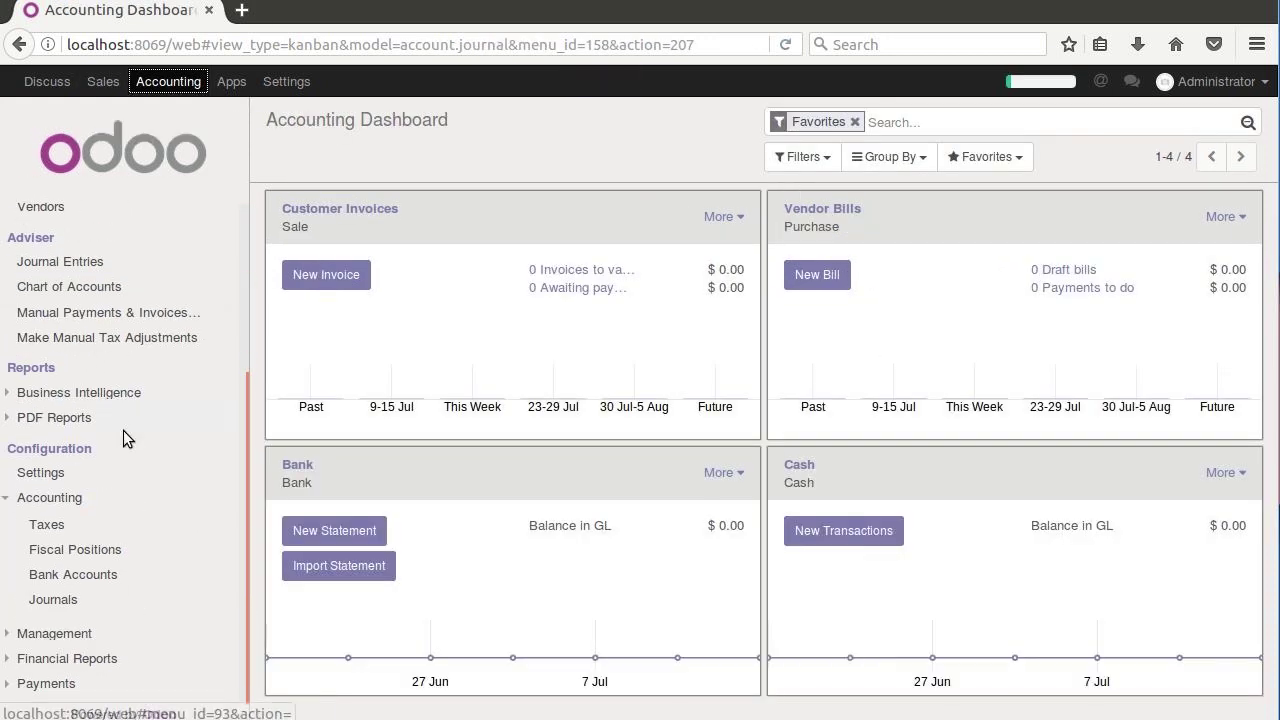
click(52, 636)
scroll(52, 640, up, 3)
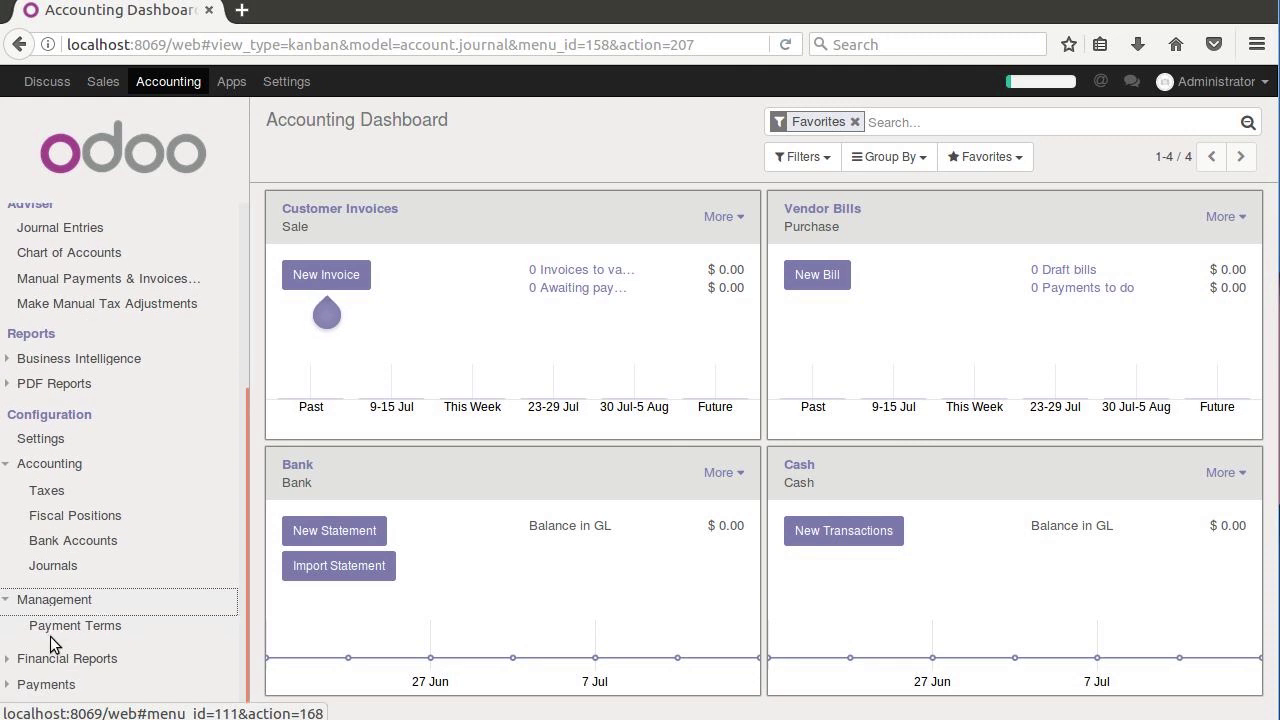
click(105, 82)
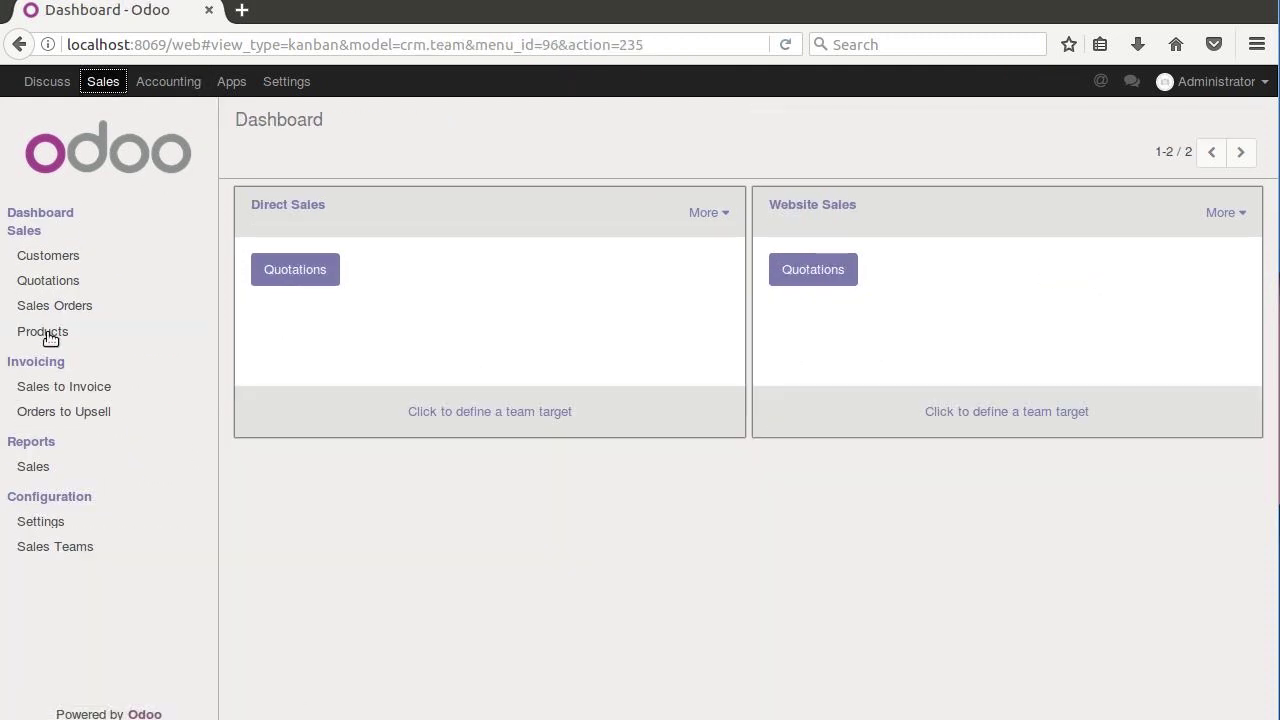
click(50, 334)
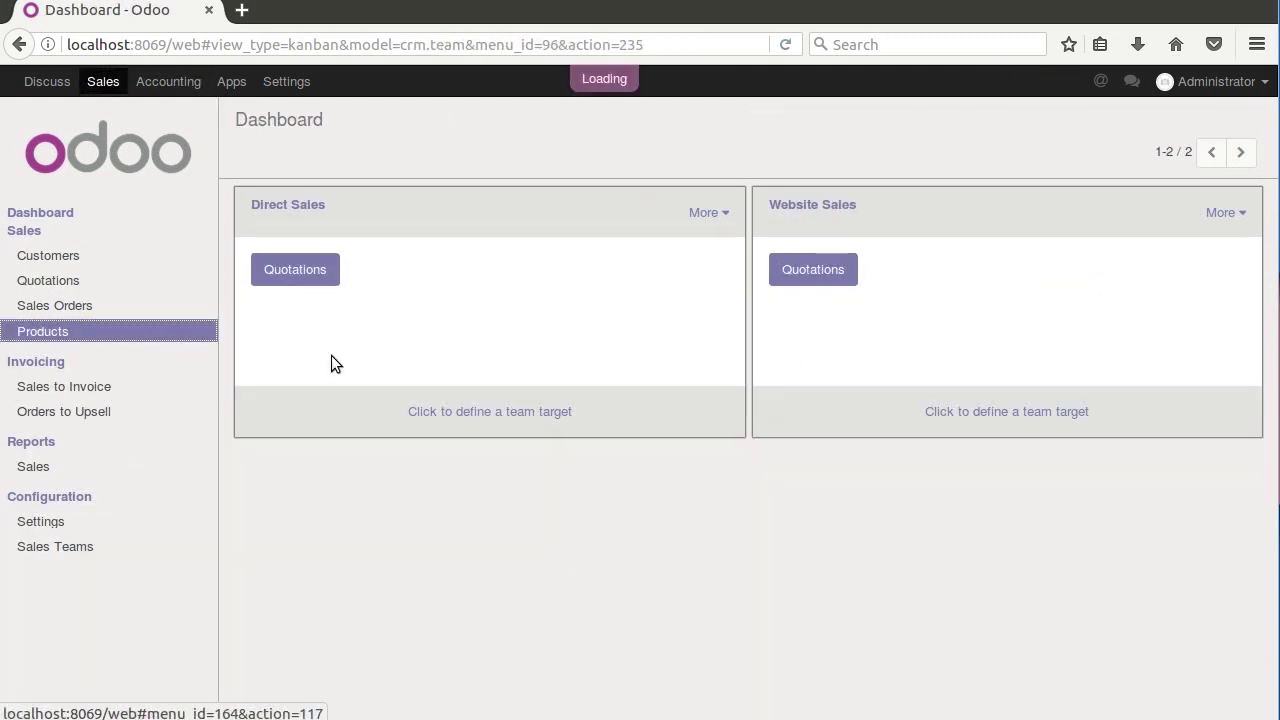
click(382, 242)
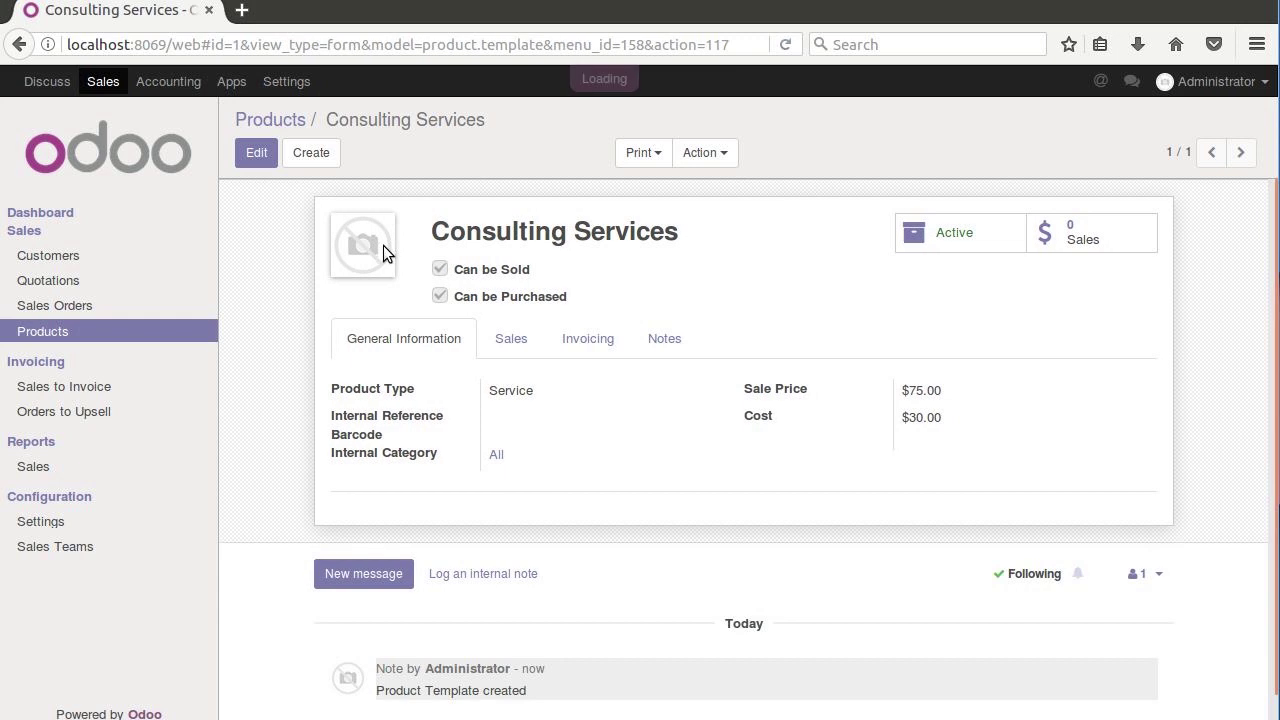
Set Consulting Services' internal category to All / Saleable, save, and open that category
click(496, 455)
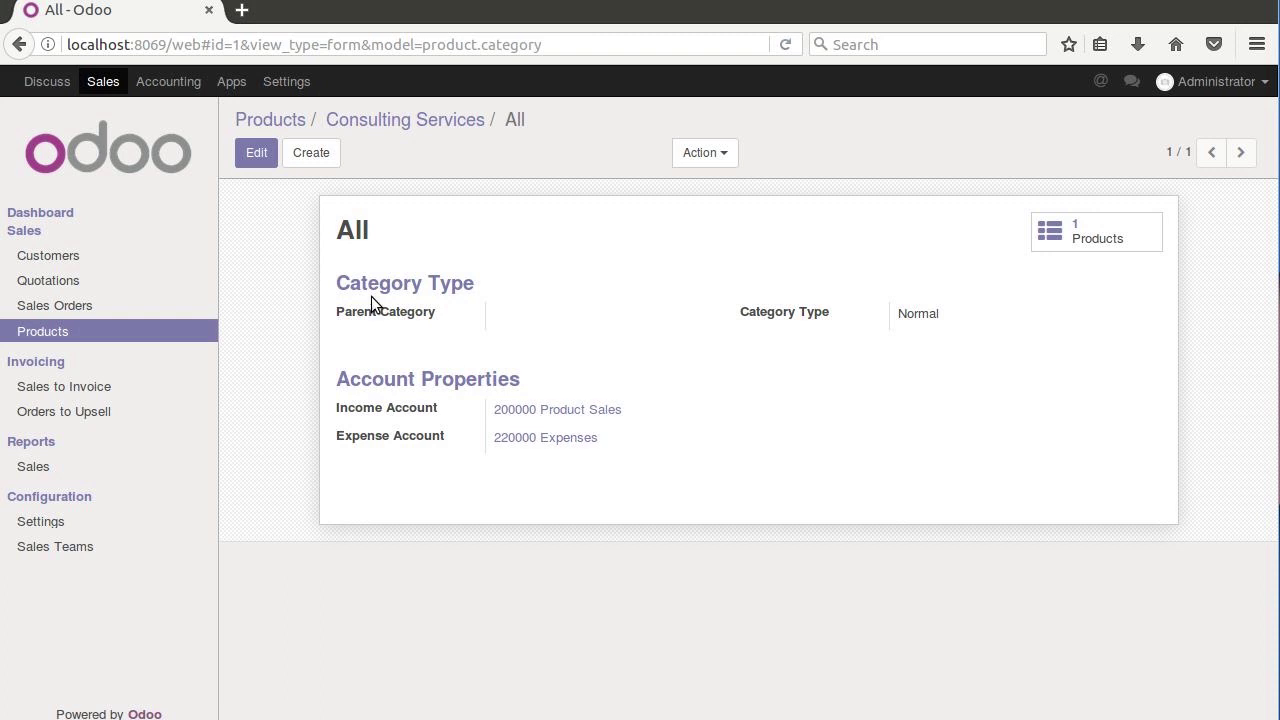
click(388, 121)
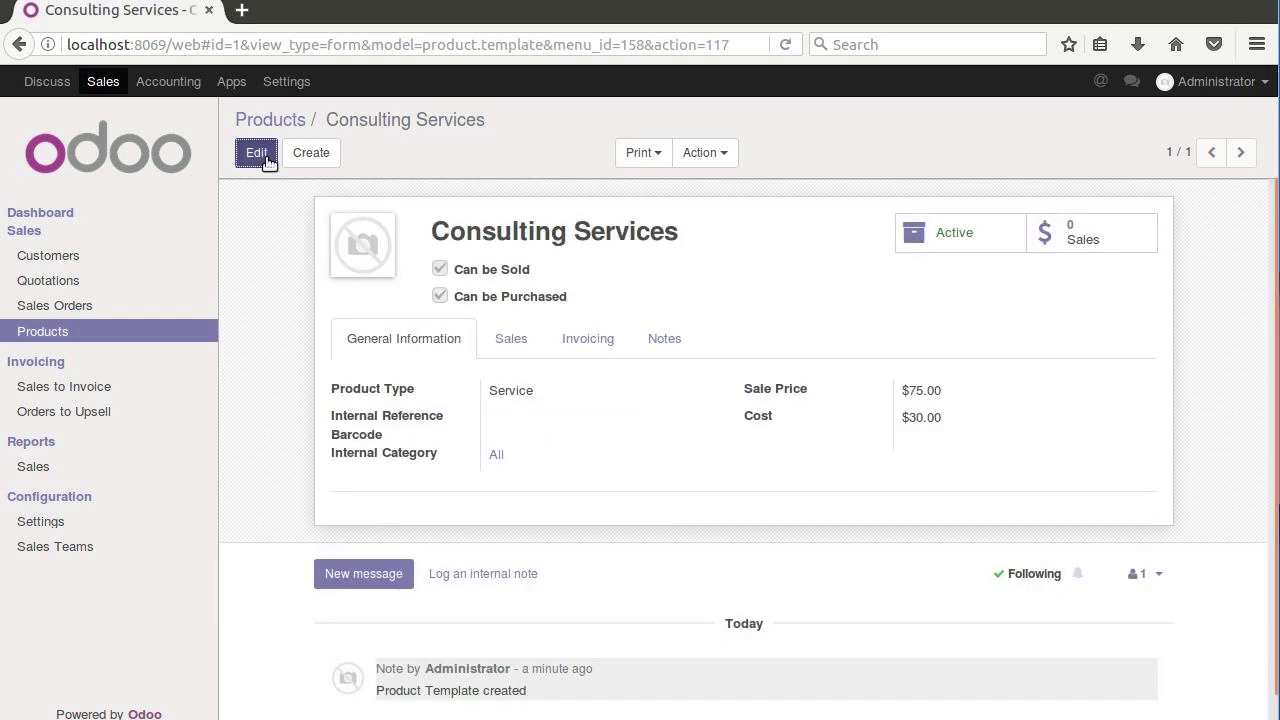
click(264, 157)
click(650, 522)
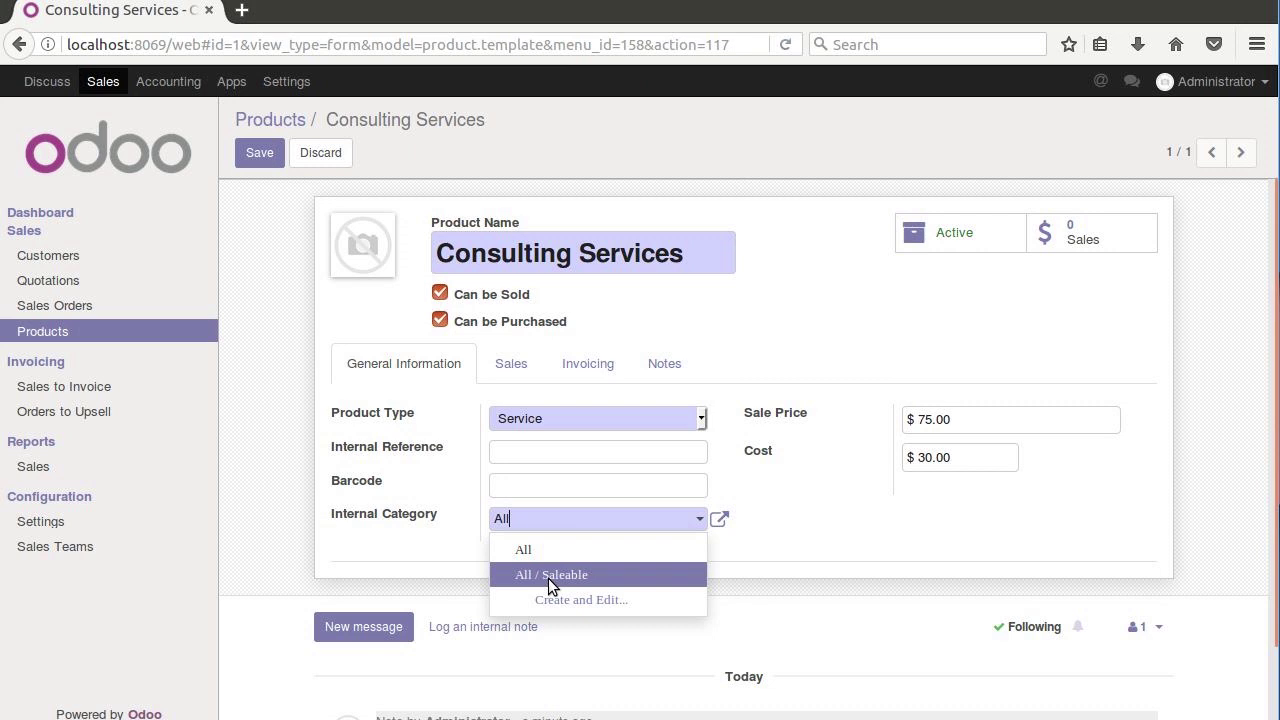
click(550, 577)
click(247, 155)
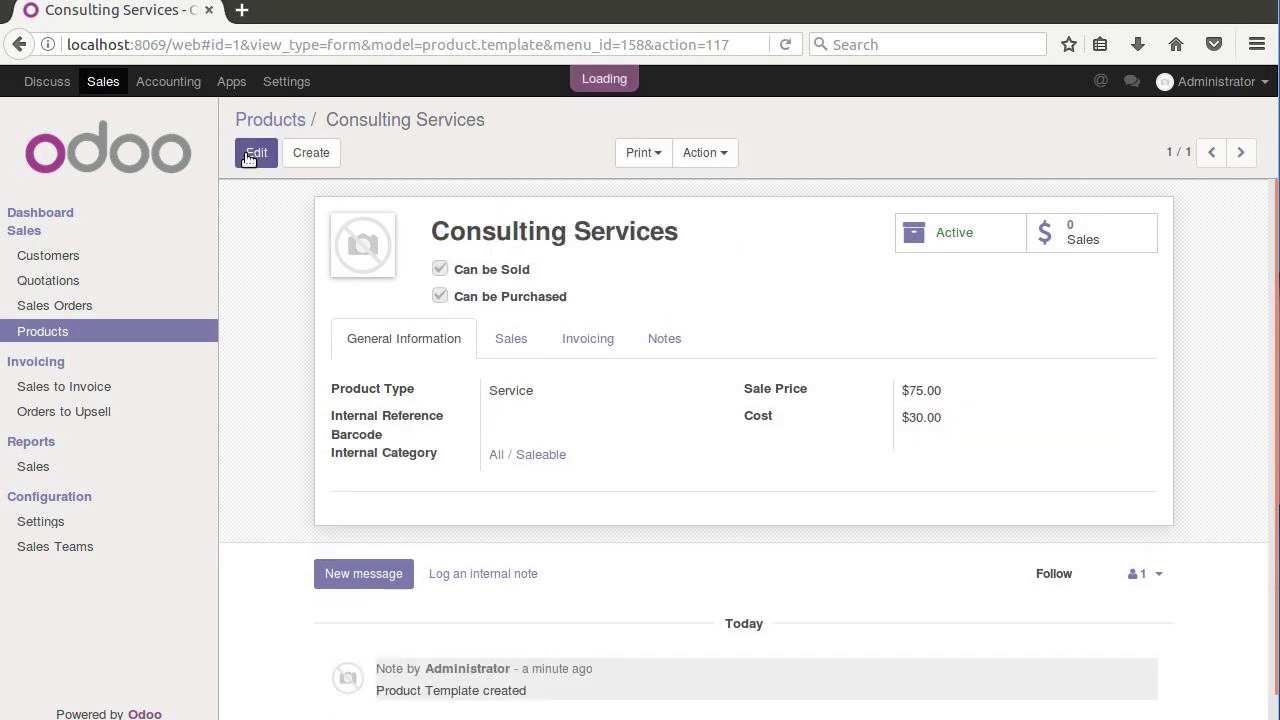
click(524, 455)
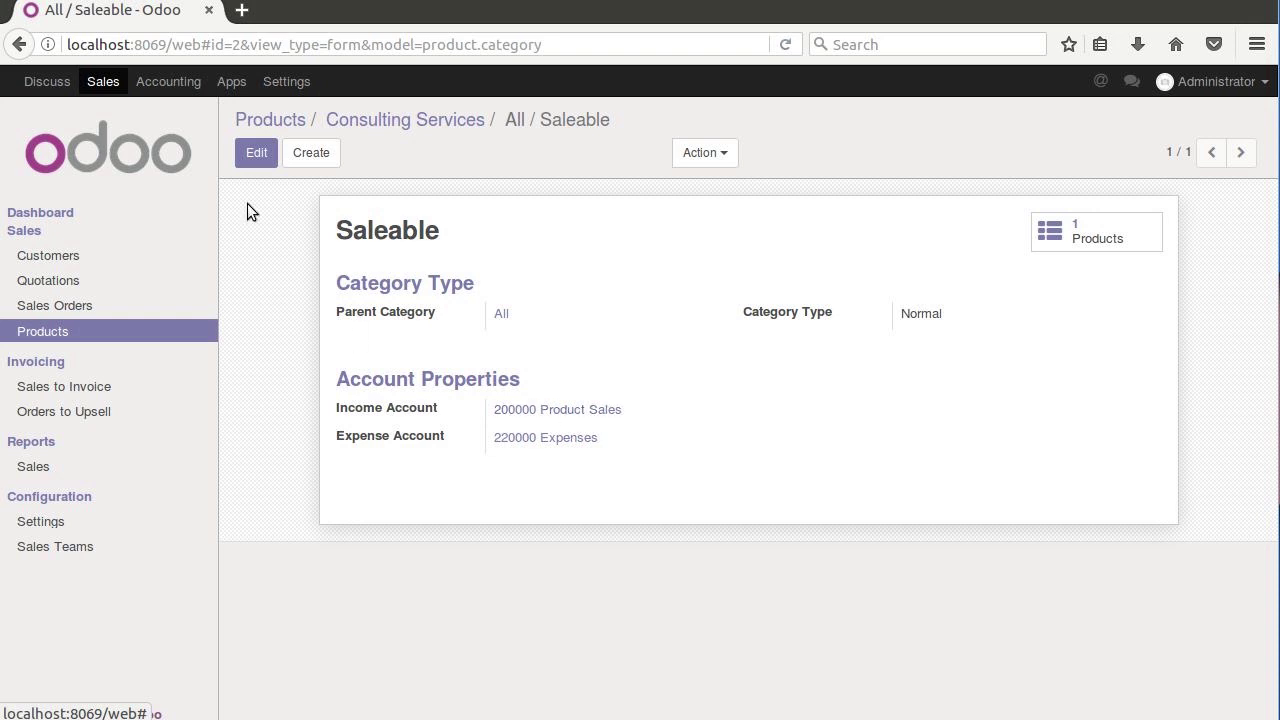
Go to Accounting's Chart of Accounts and open the 200000 Product Sales account record
click(168, 81)
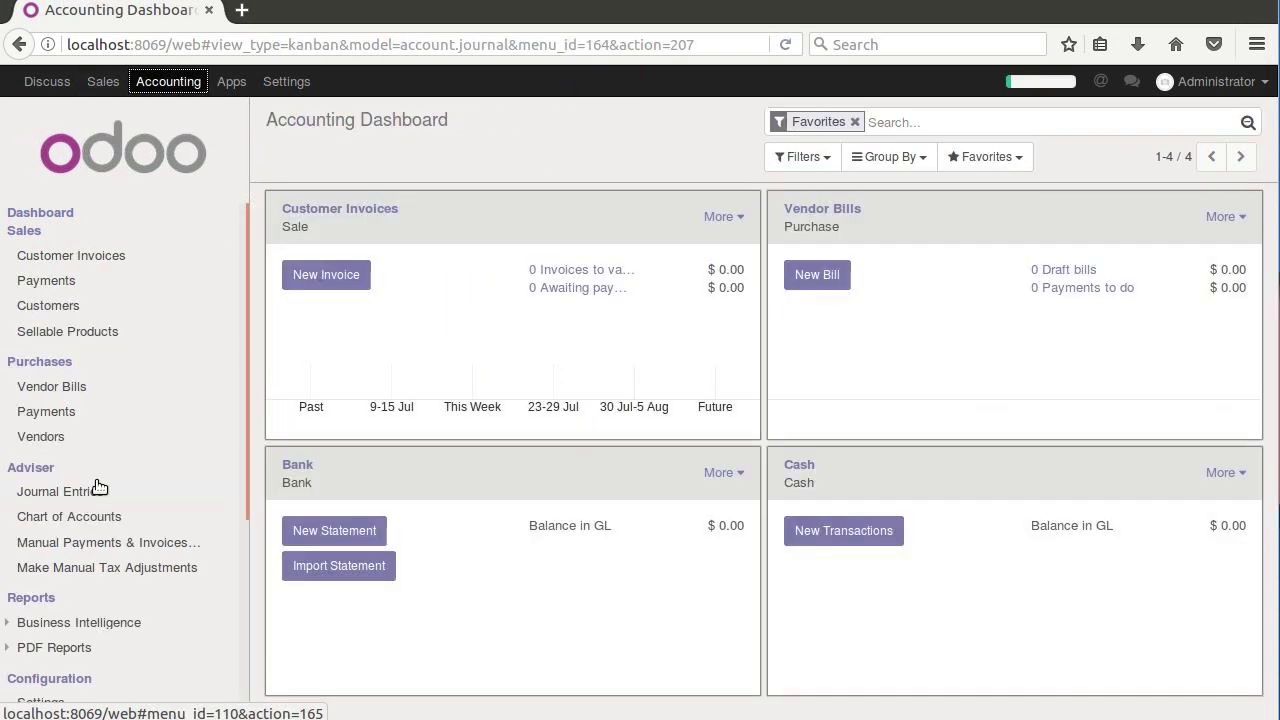
click(52, 519)
scroll(479, 379, down, 4)
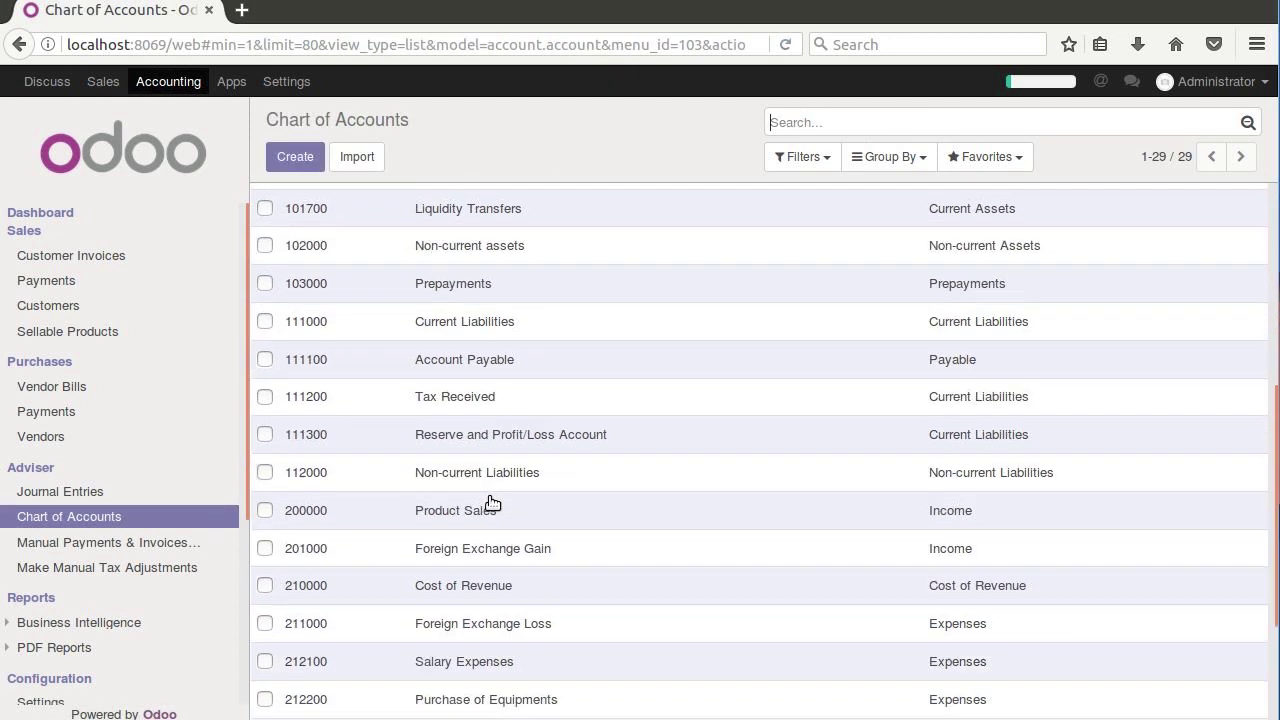
scroll(510, 540, down, 1)
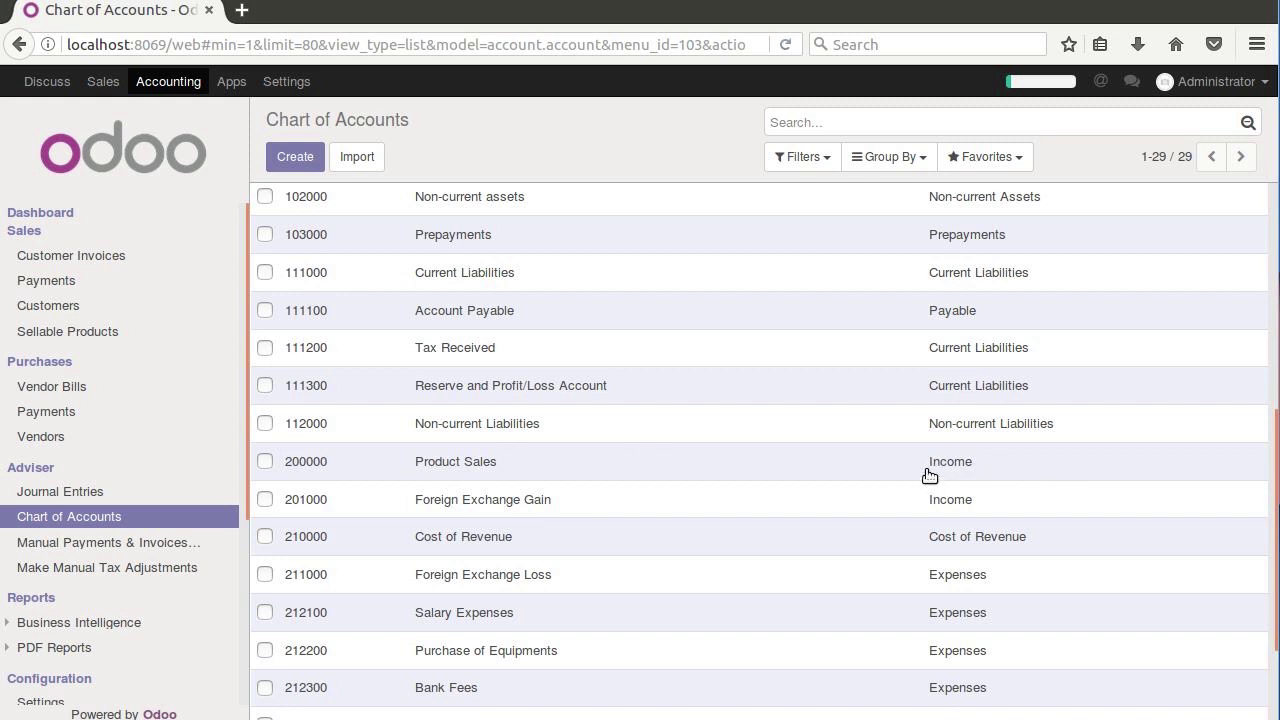
click(452, 470)
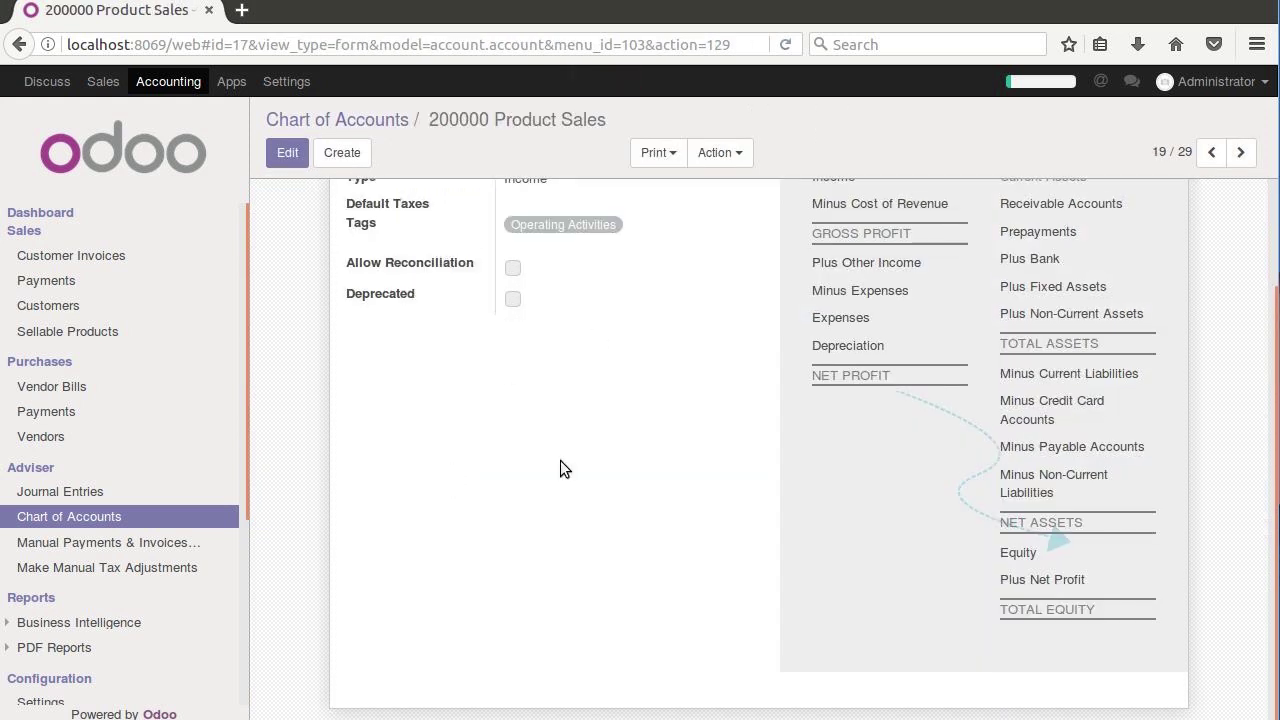
scroll(620, 340, up, 3)
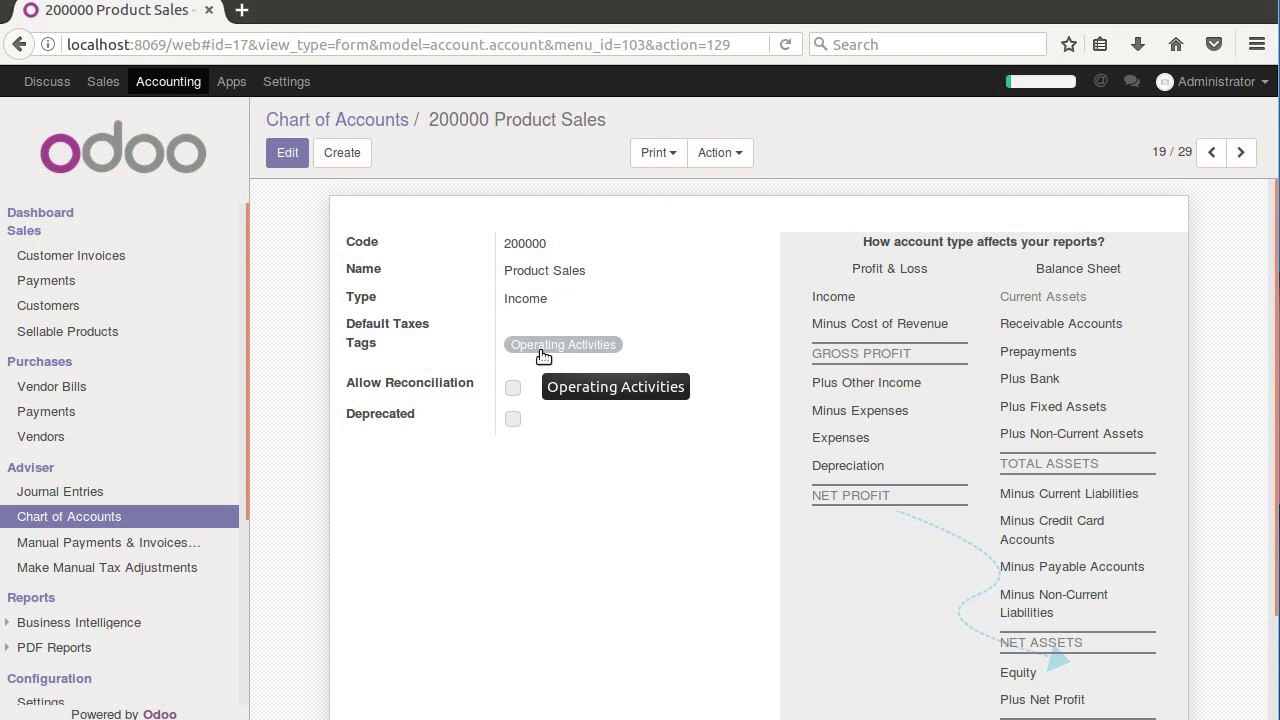
Duplicate 200000 Product Sales as account 200010 named 'Consulting Services' and save it
click(738, 162)
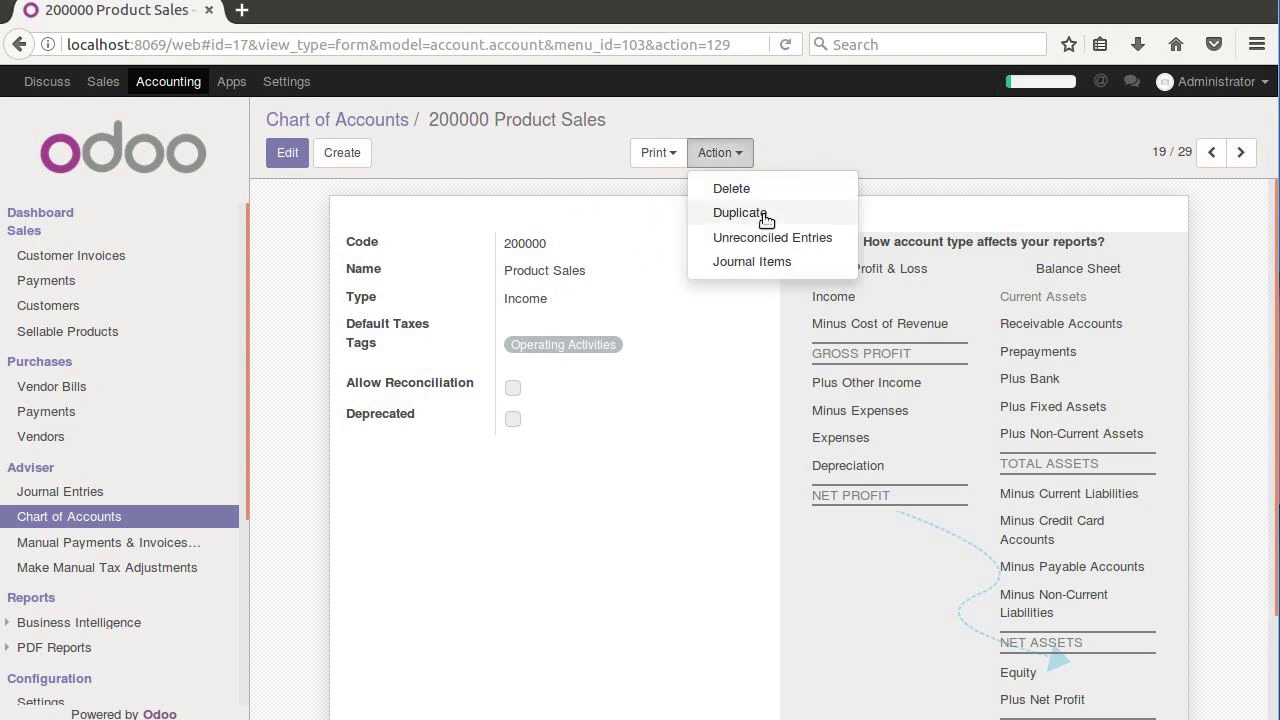
click(740, 213)
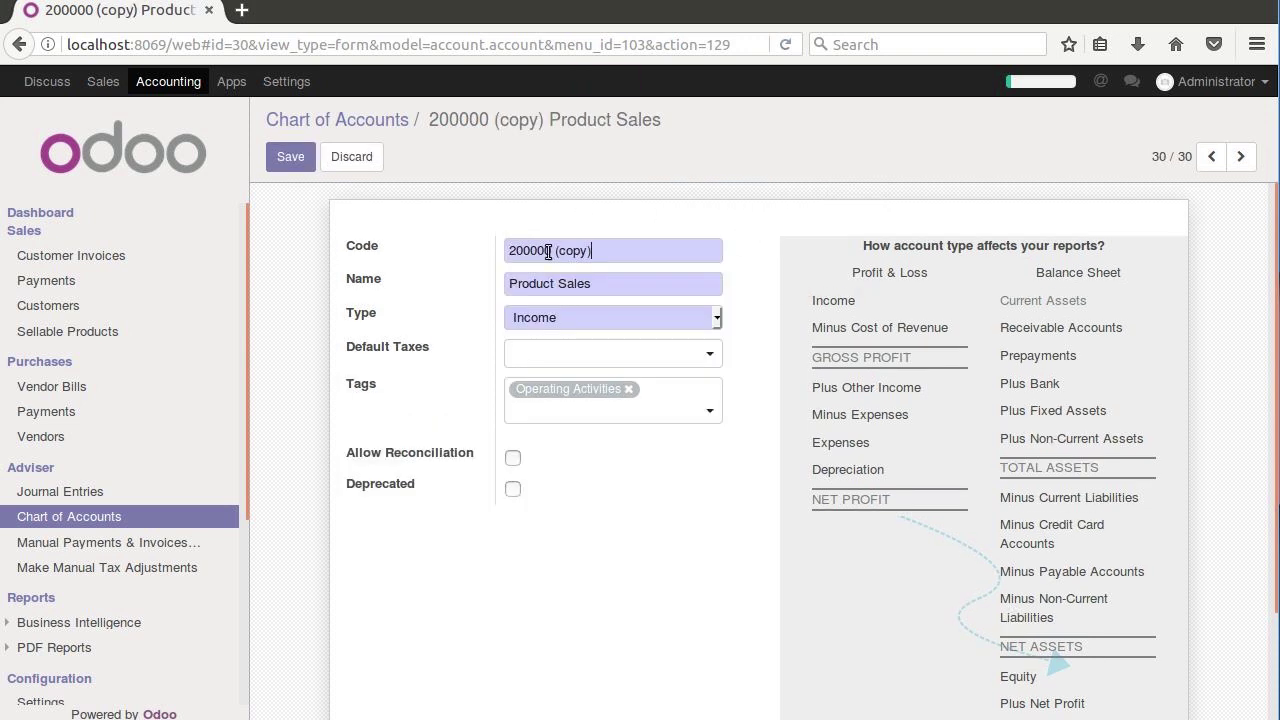
drag(537, 251, 727, 260)
text(10)
drag(614, 283, 431, 287)
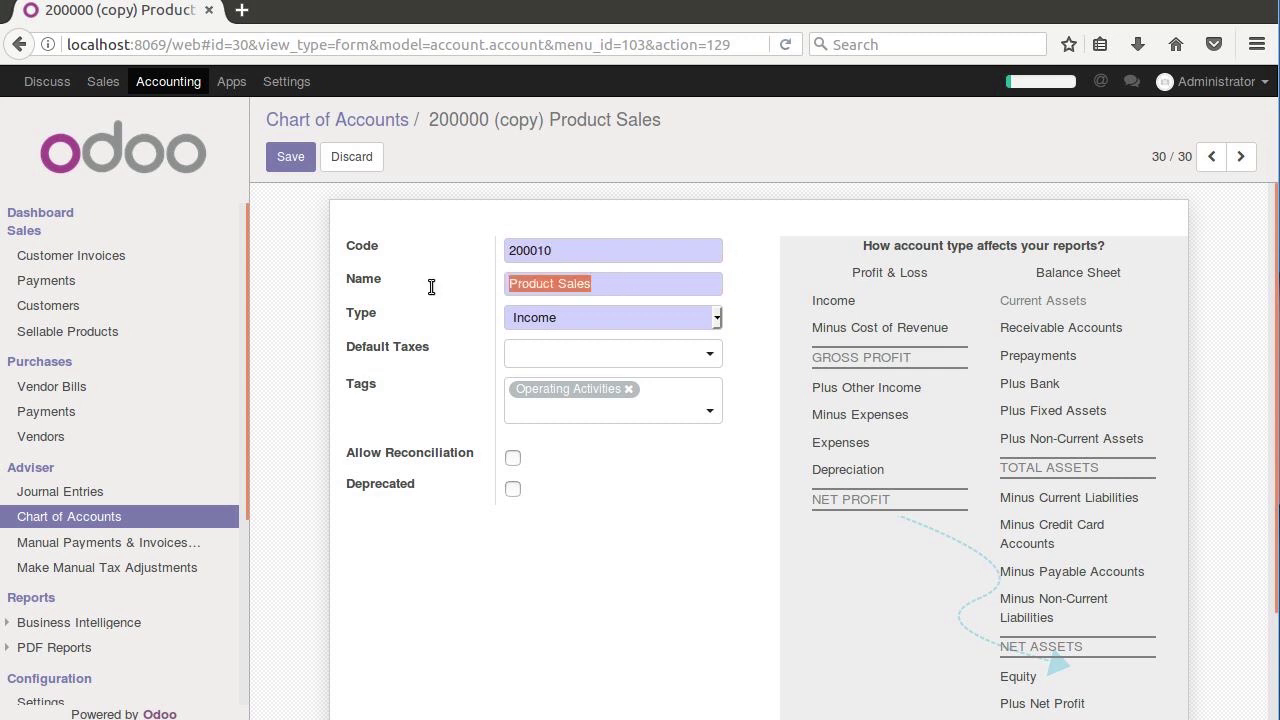
text(Consulti)
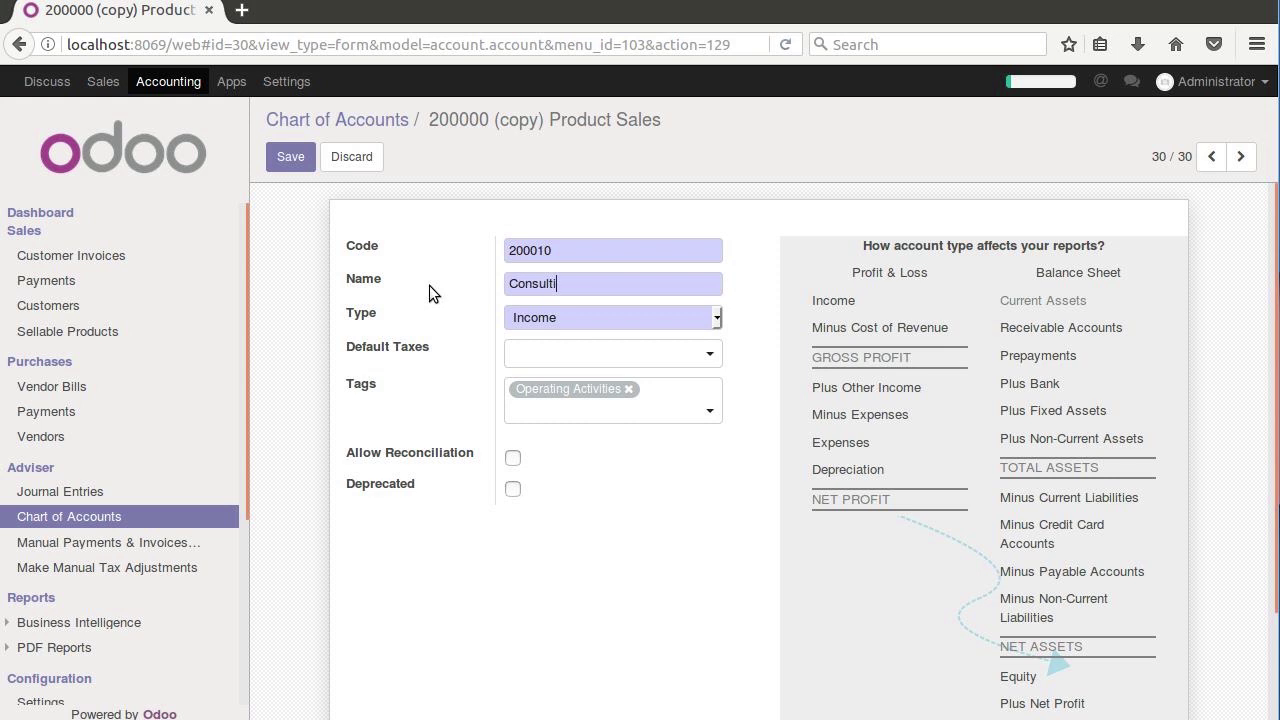
text(ng Services)
click(291, 160)
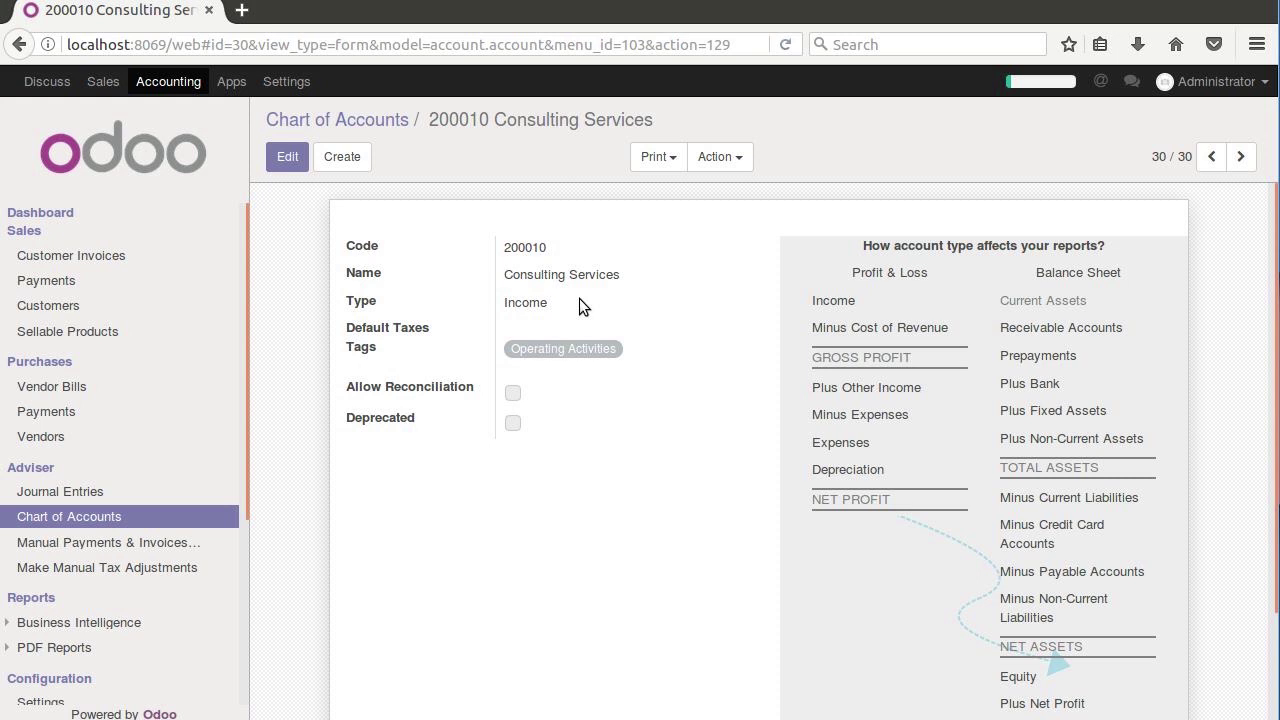
Duplicate 200010 as account 200020 'Canadian Consulting Services', save, and browse between both accounts
click(719, 160)
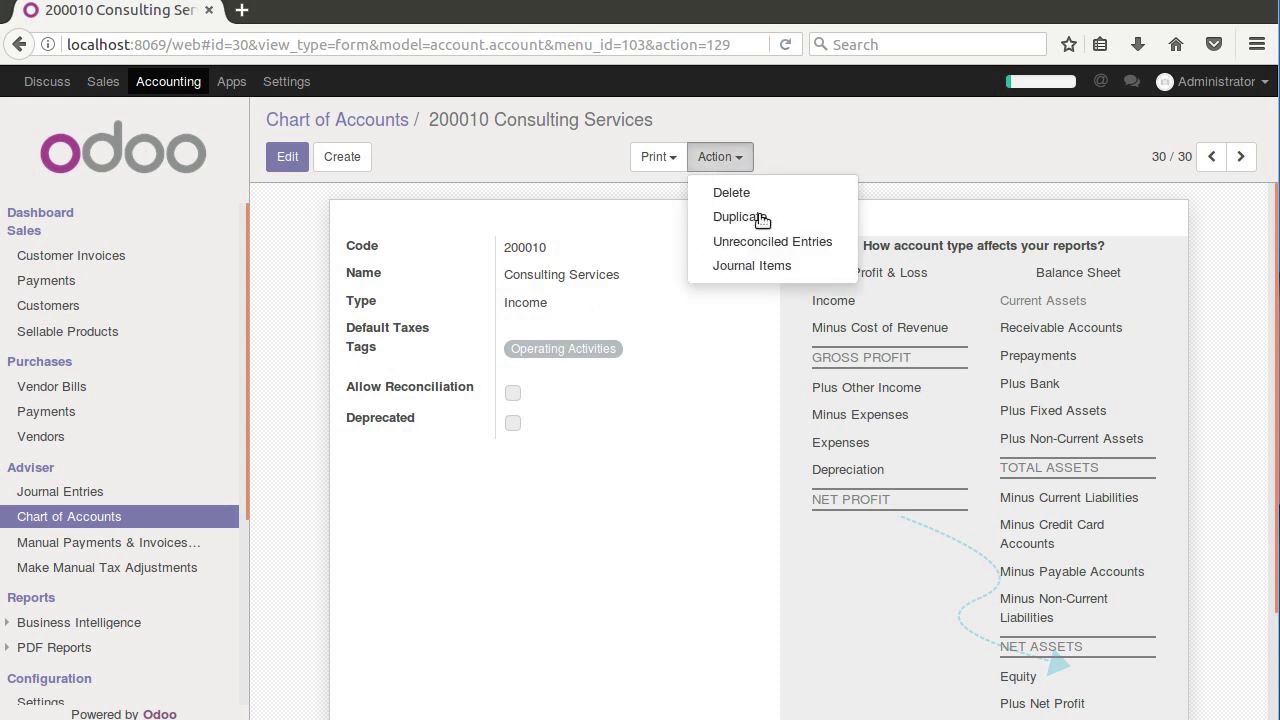
click(738, 217)
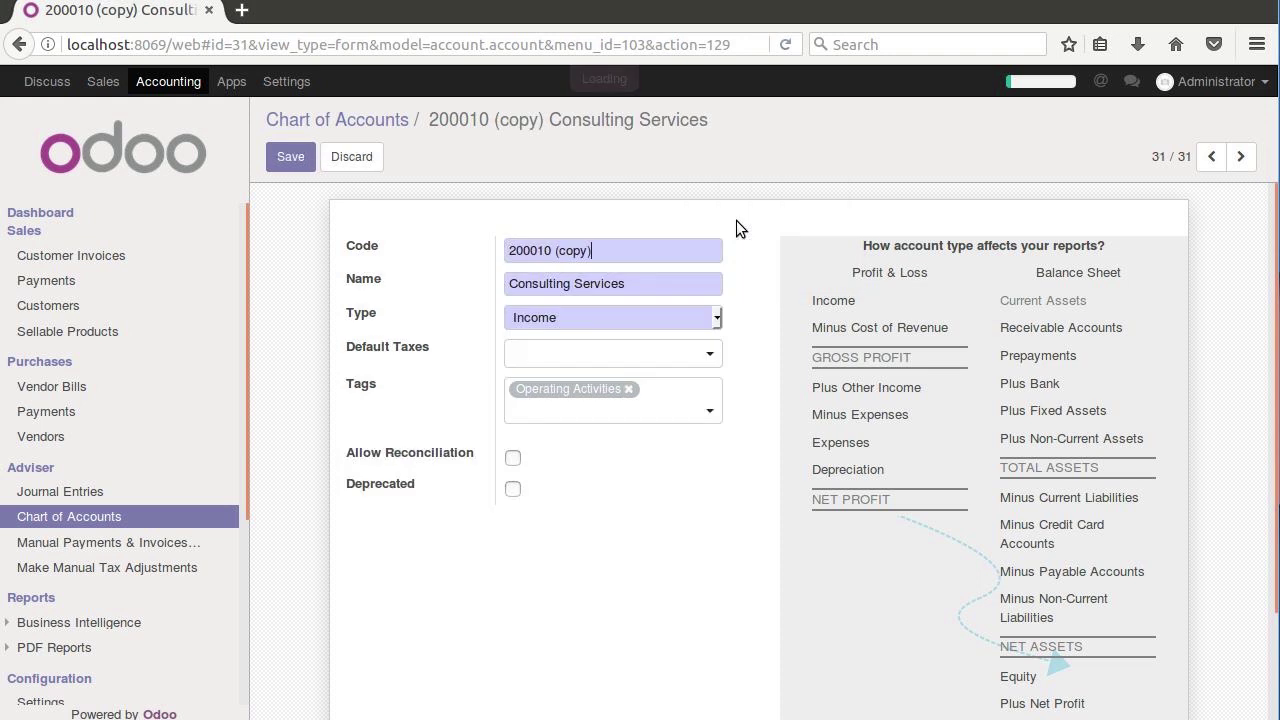
drag(622, 251, 539, 252)
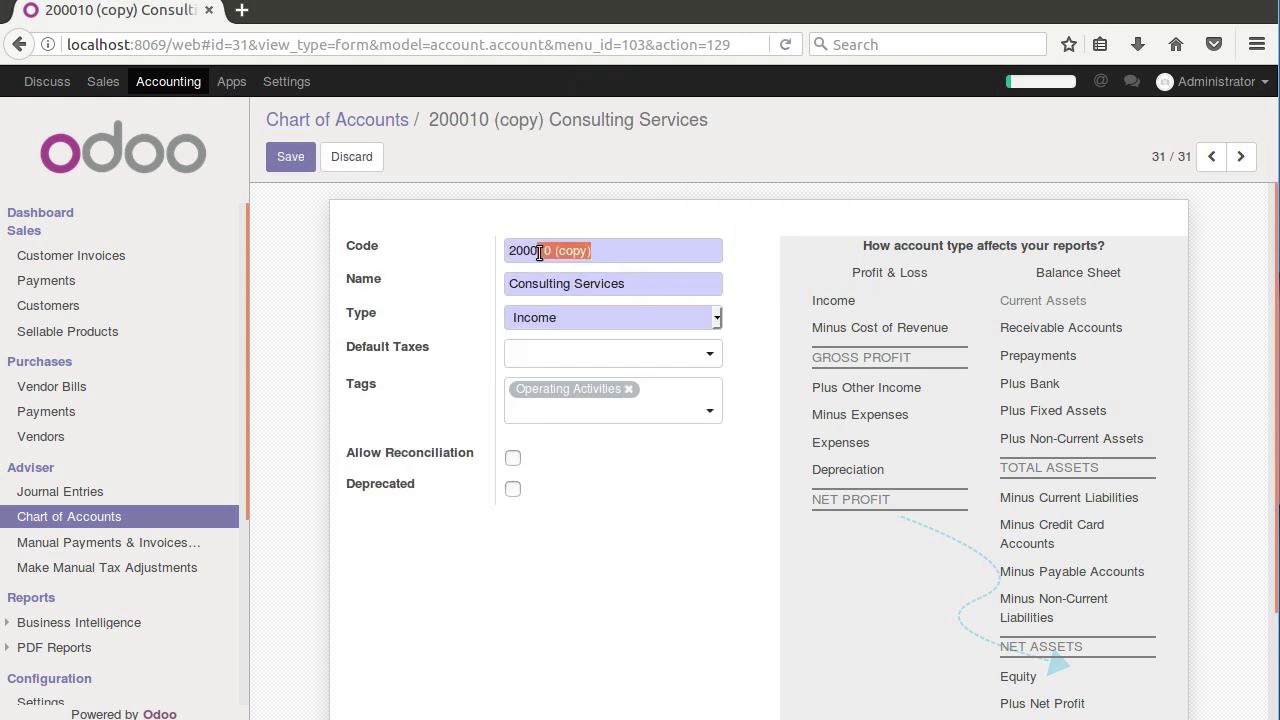
text(00020)
click(511, 285)
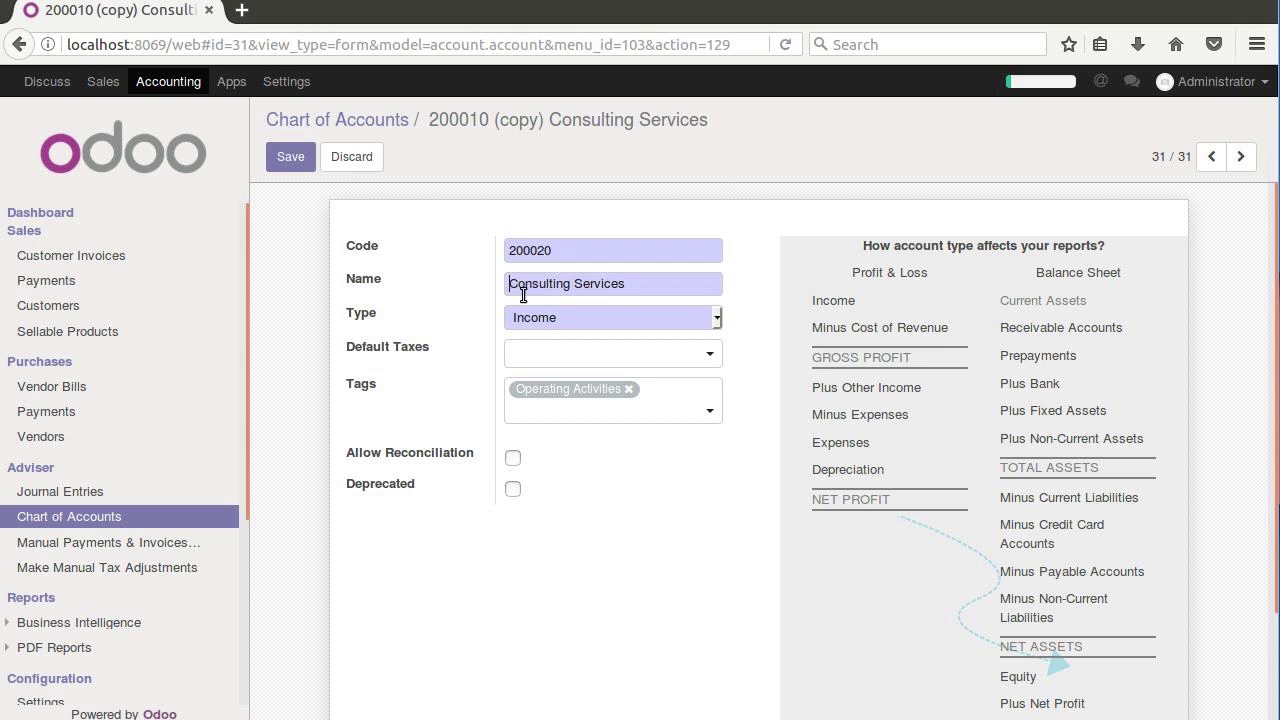
text(Canadian)
click(290, 156)
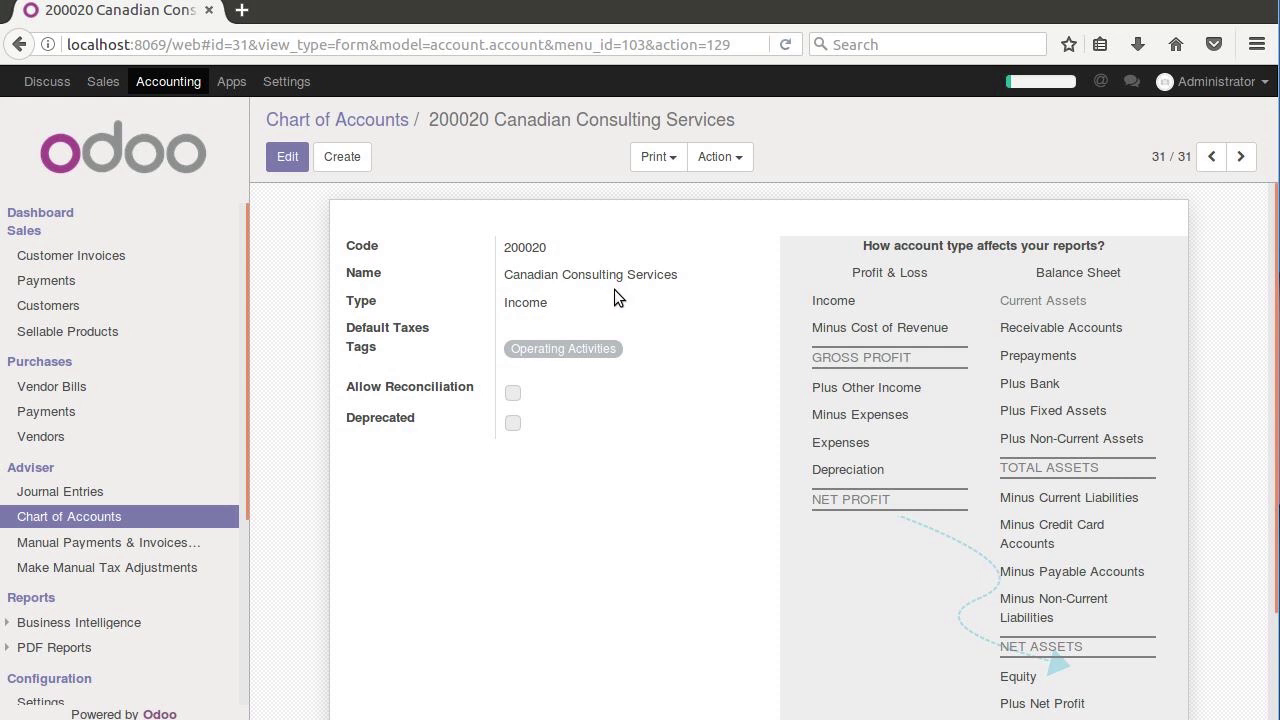
click(1218, 159)
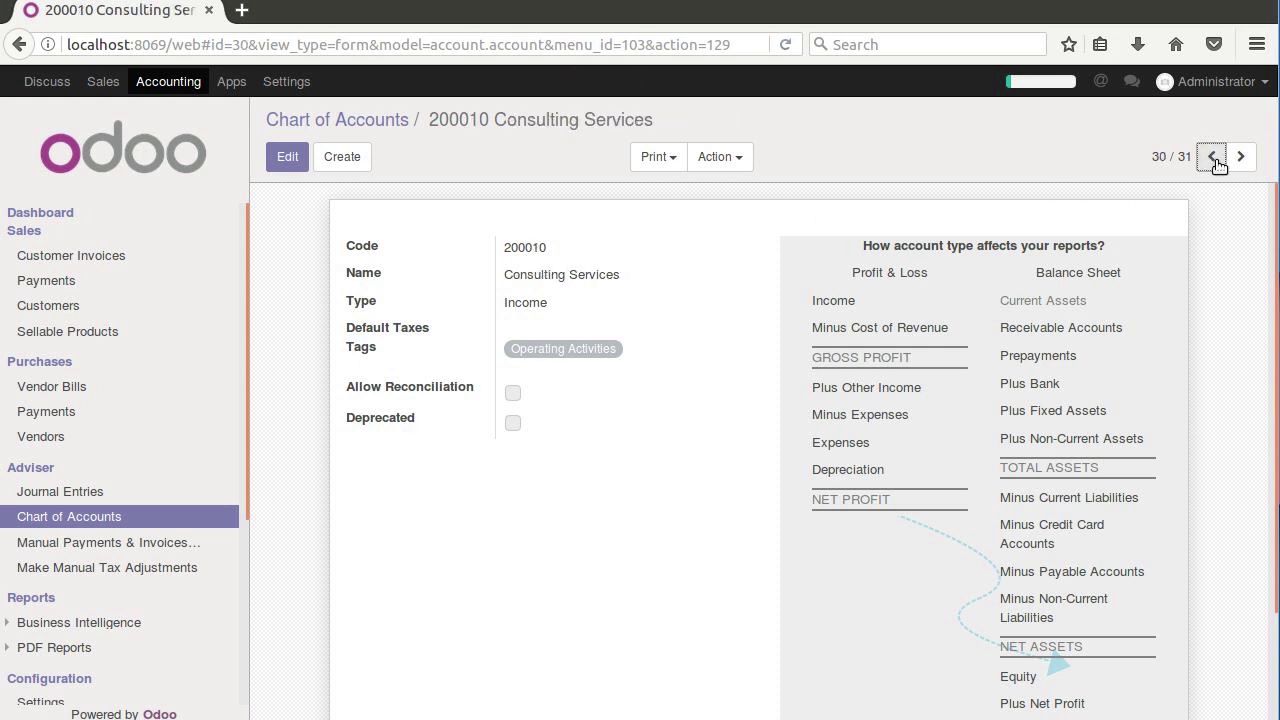
click(1242, 158)
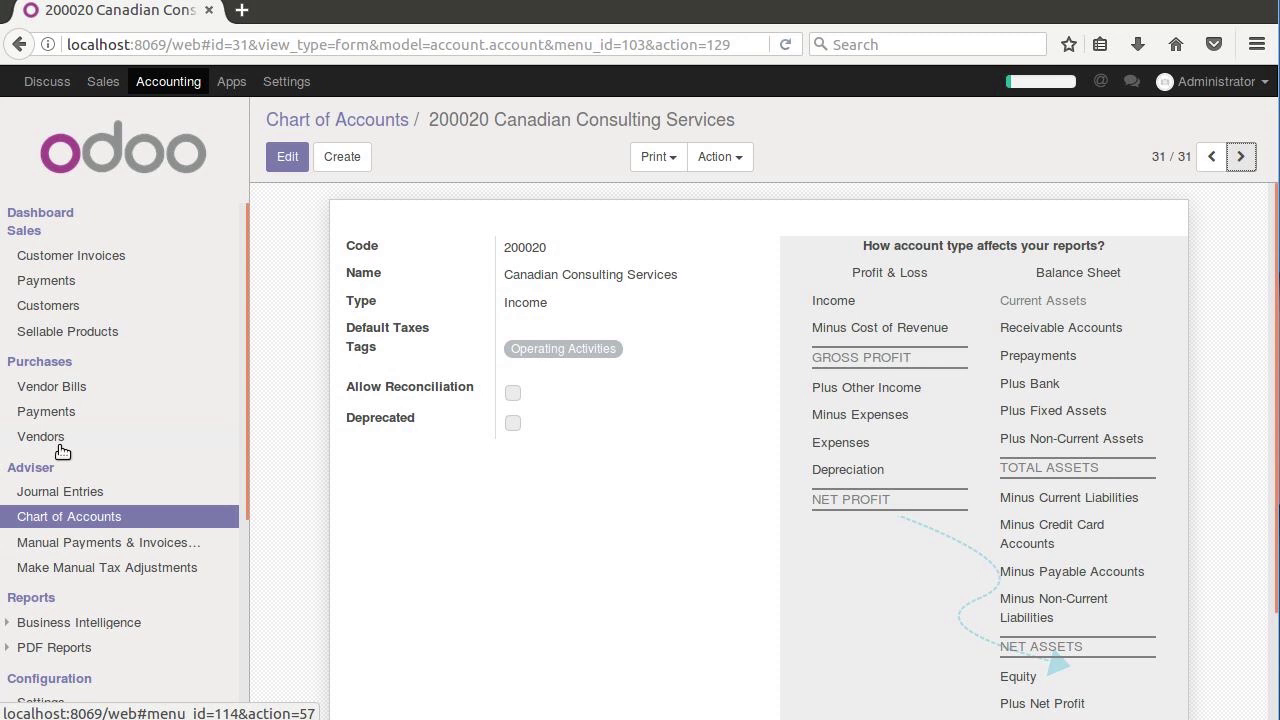
Open the All / Saleable category from the Consulting Services product in Sales
click(103, 81)
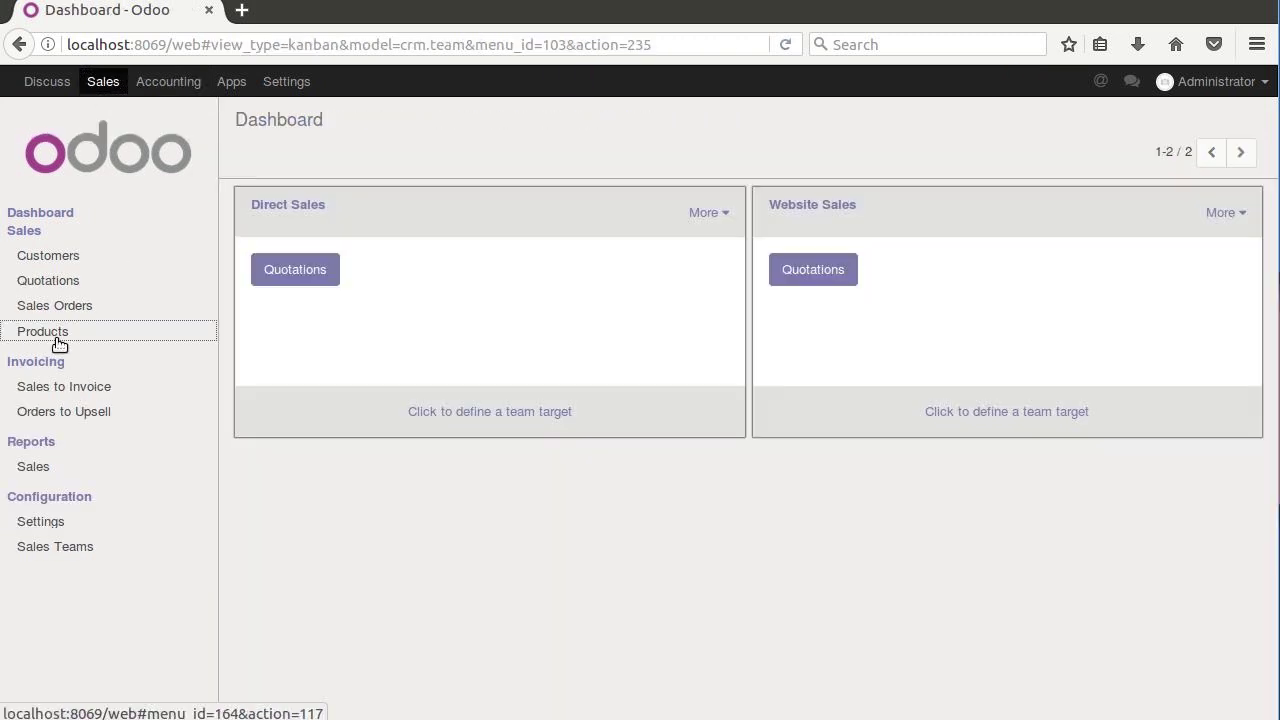
click(50, 332)
click(394, 263)
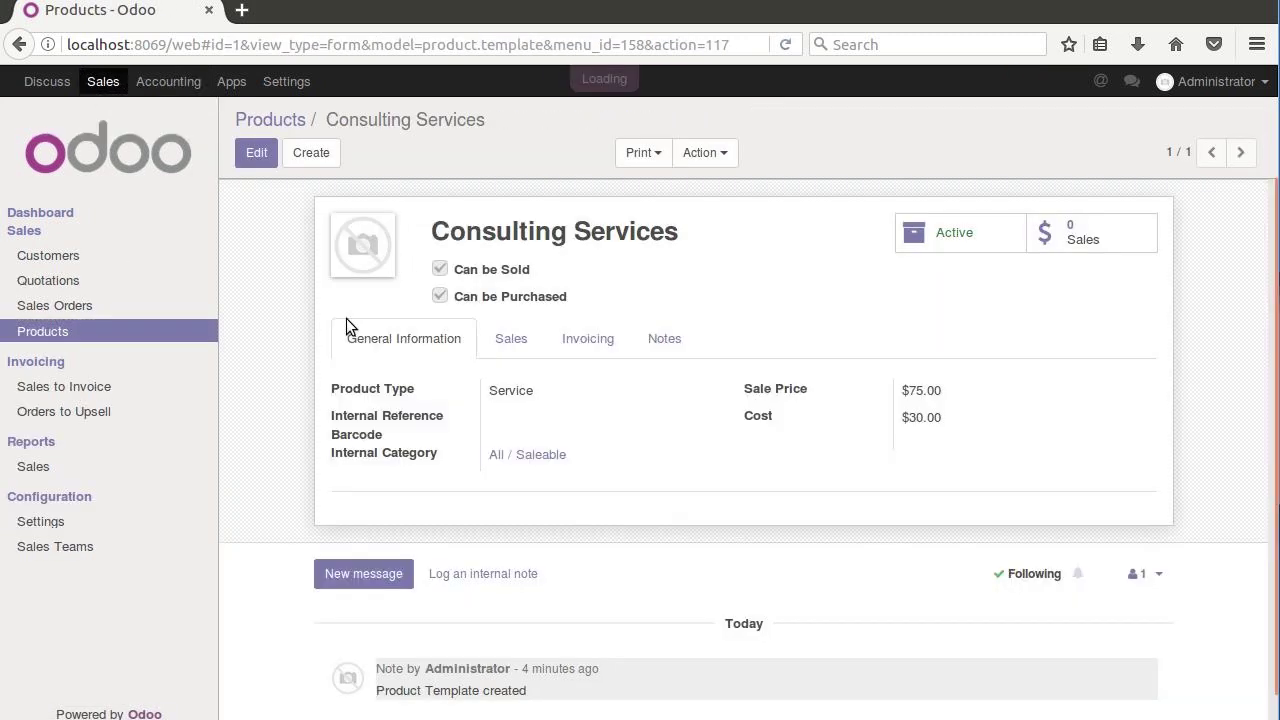
click(547, 458)
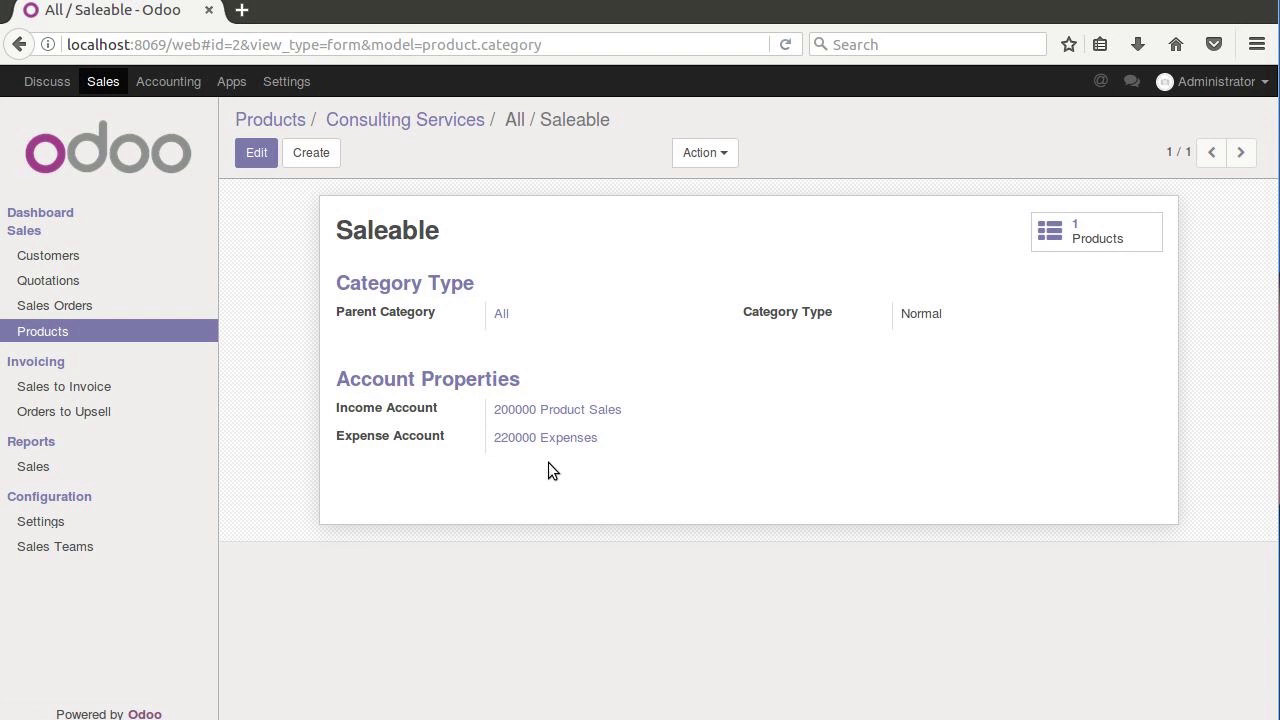
Change the category's income account to 200010 Consulting Services and save
click(256, 154)
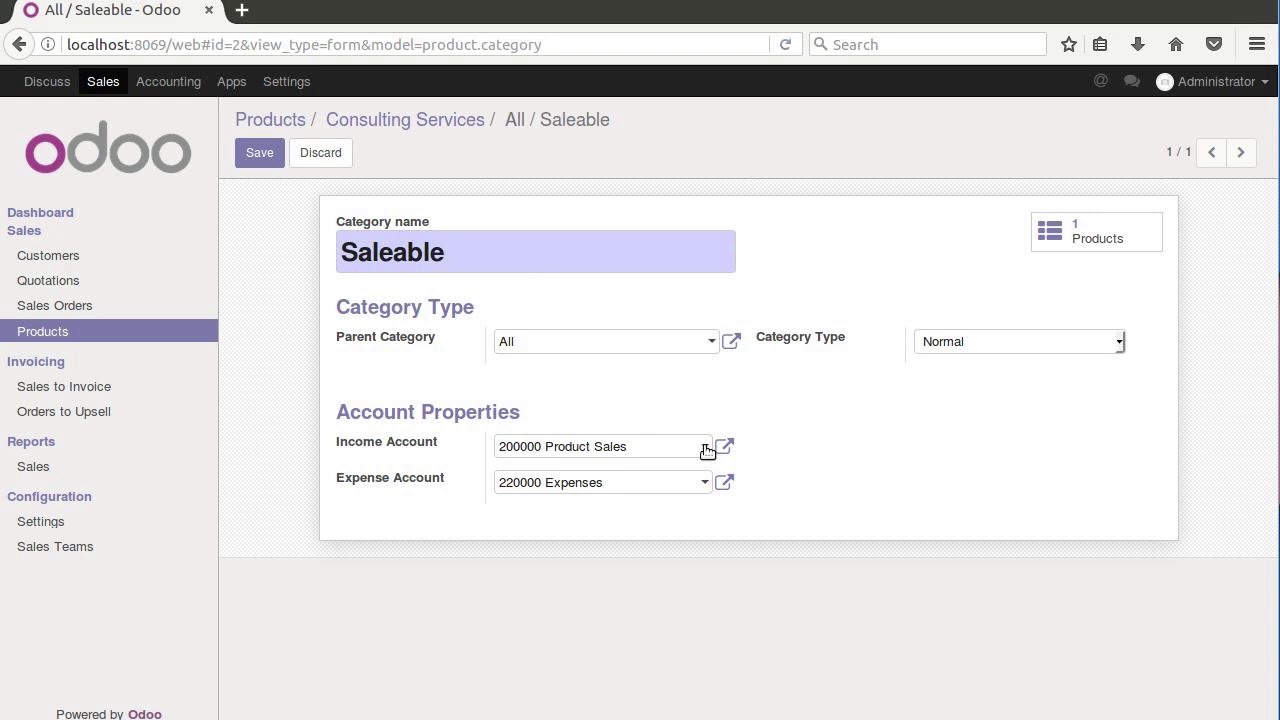
click(672, 452)
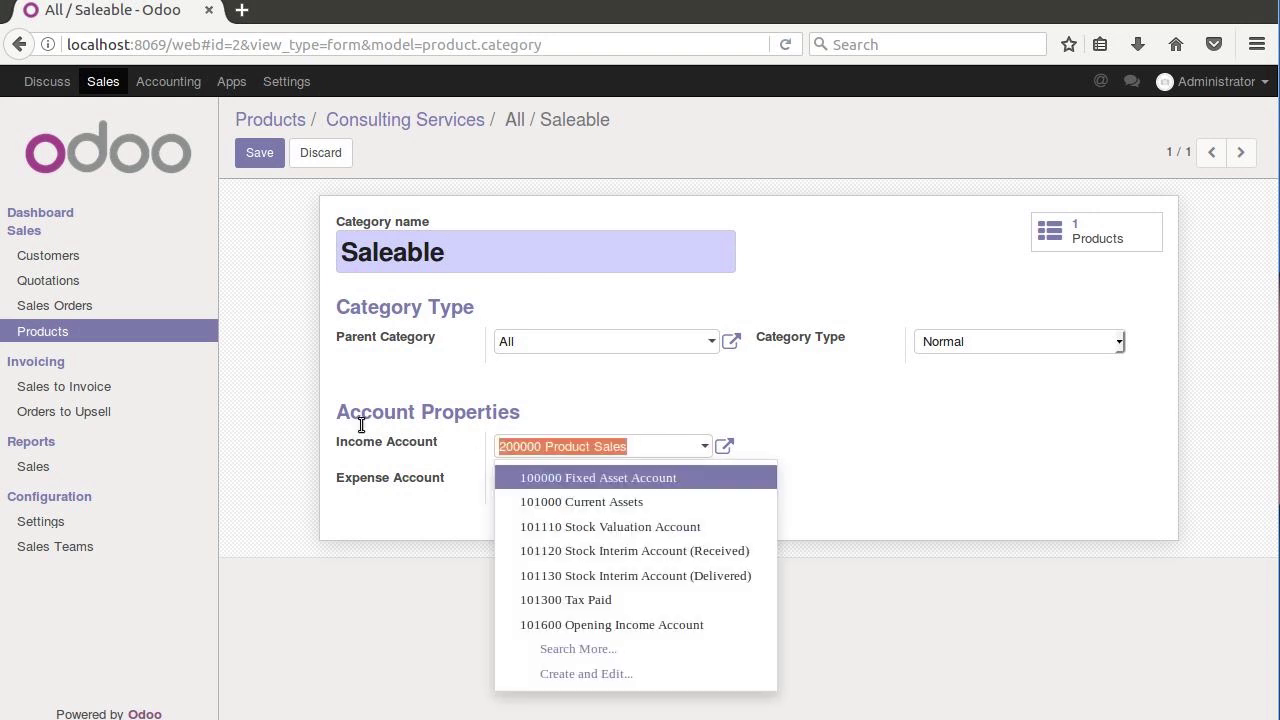
text(consultin)
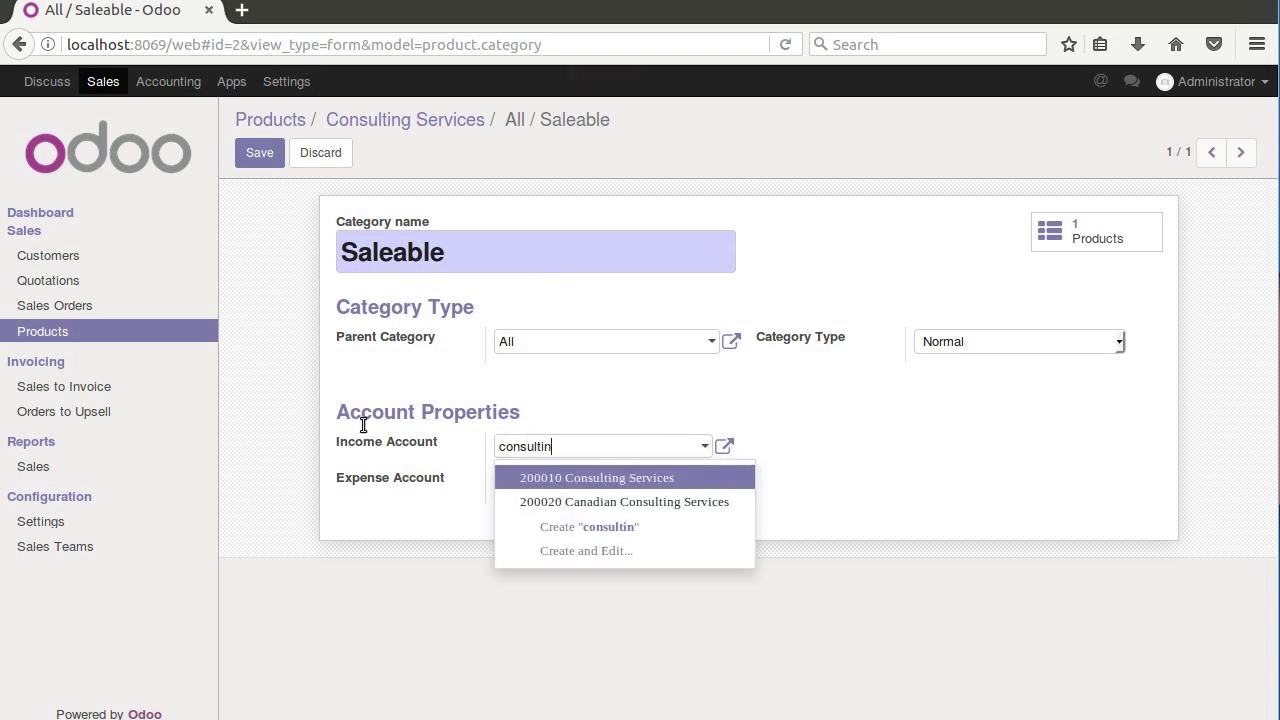
click(565, 478)
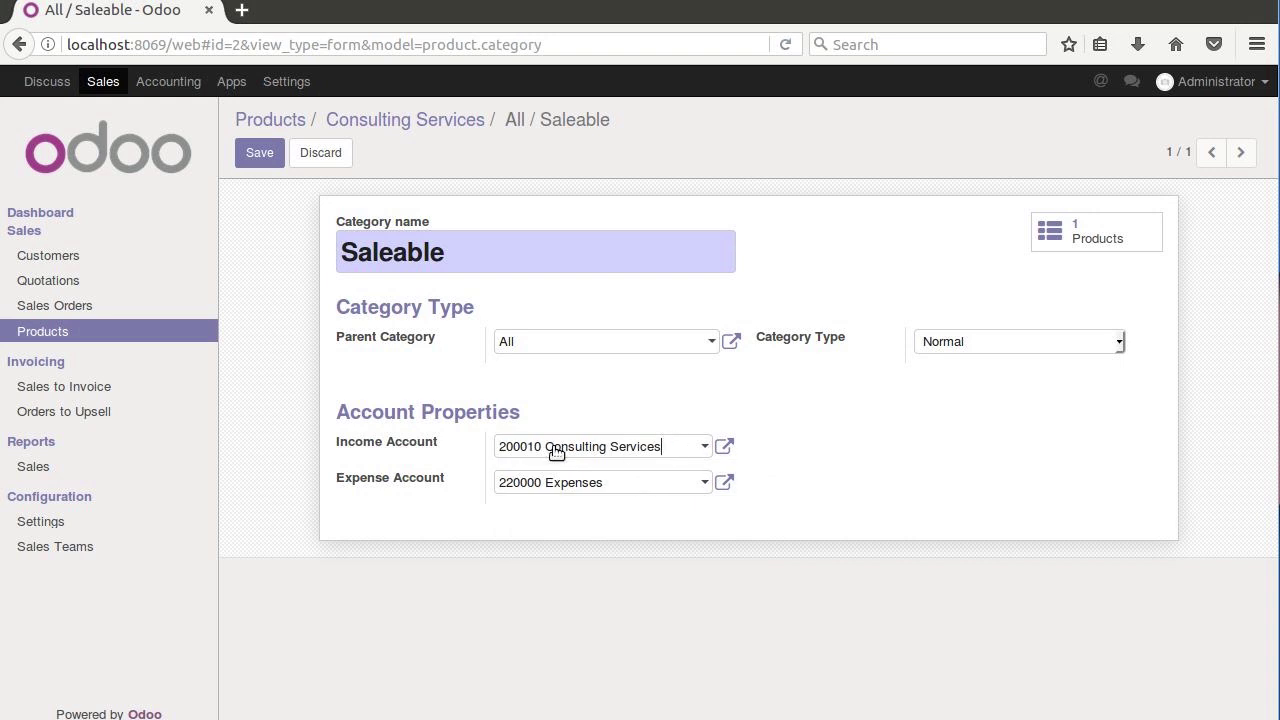
click(259, 152)
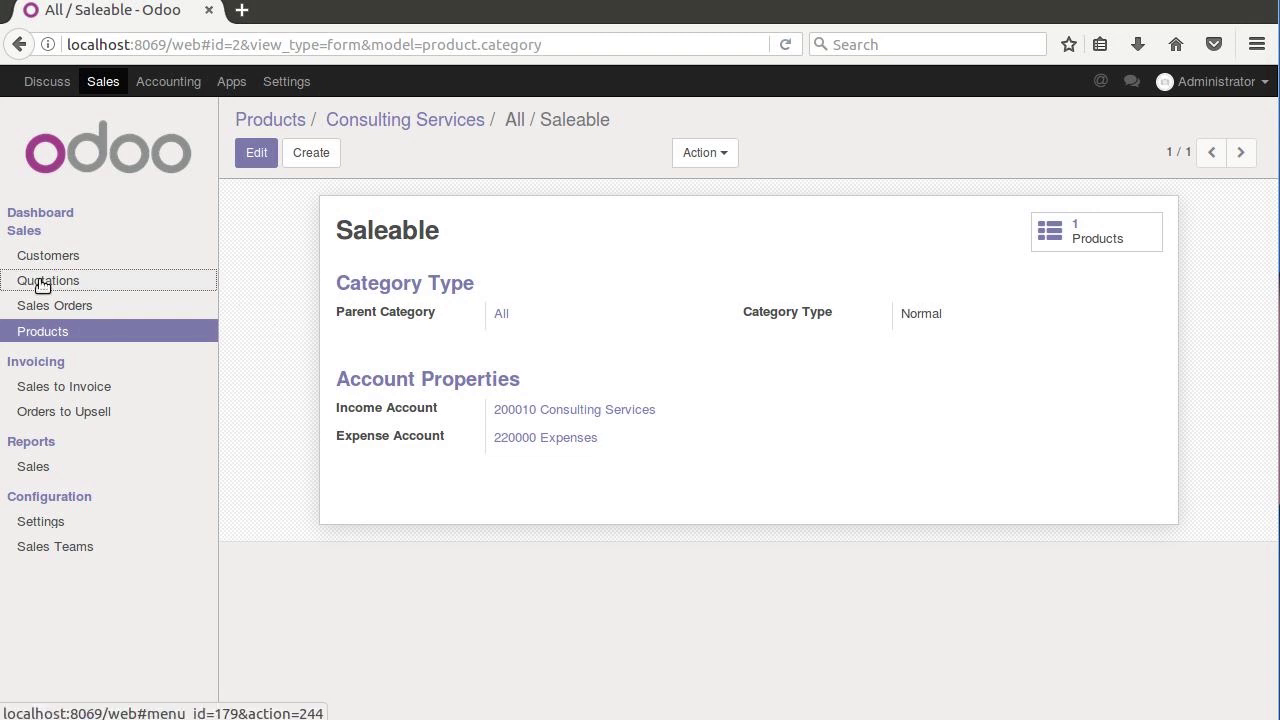
Start a new quotation and create Acme as its new customer
click(48, 280)
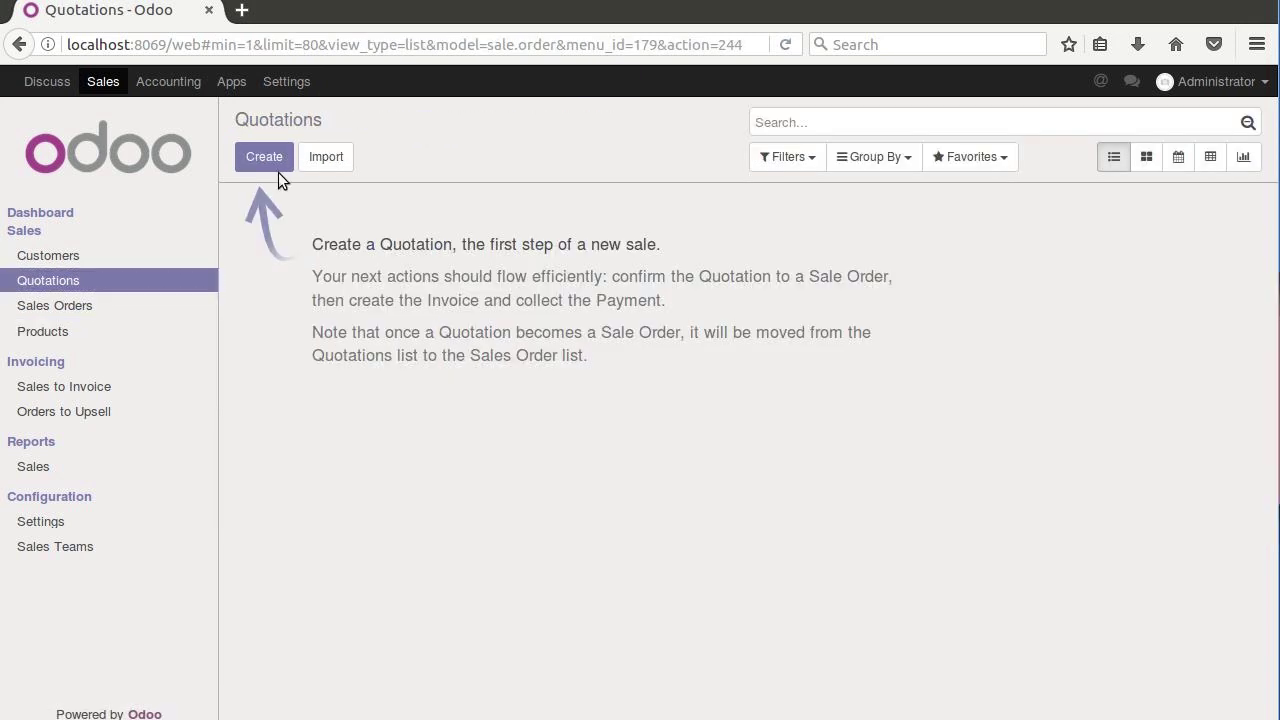
click(262, 160)
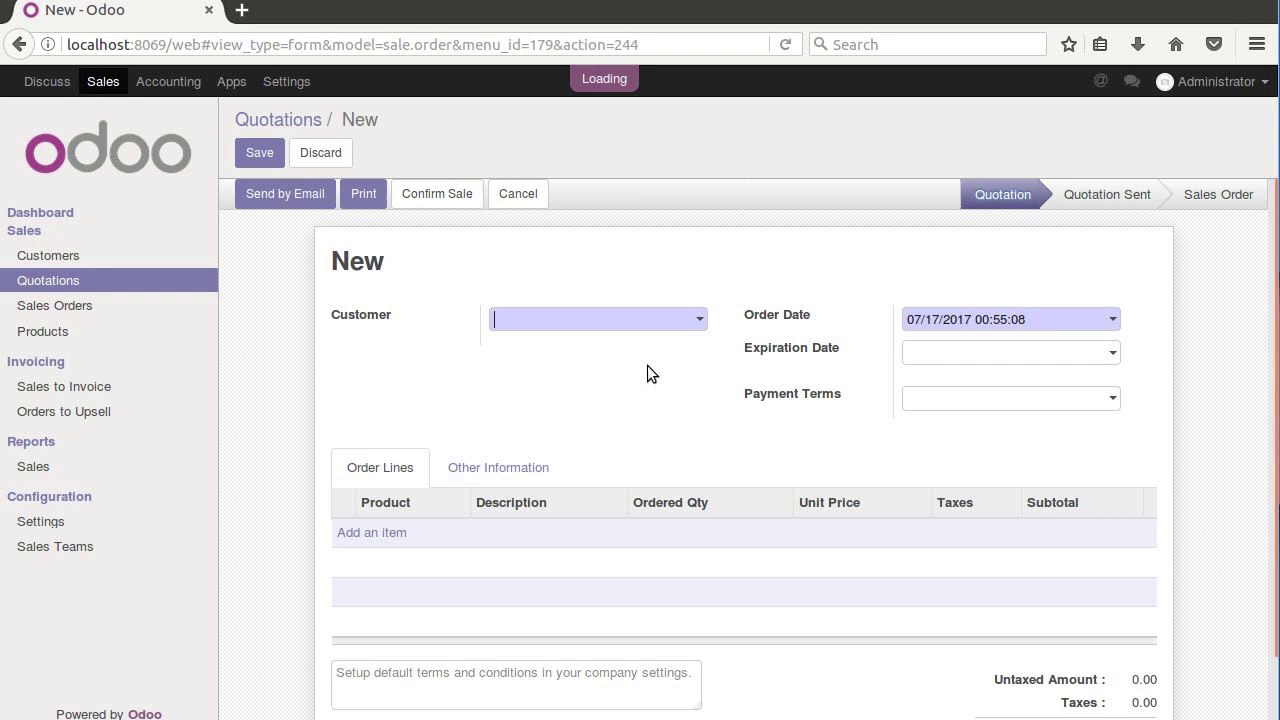
click(679, 324)
text(Acvme)
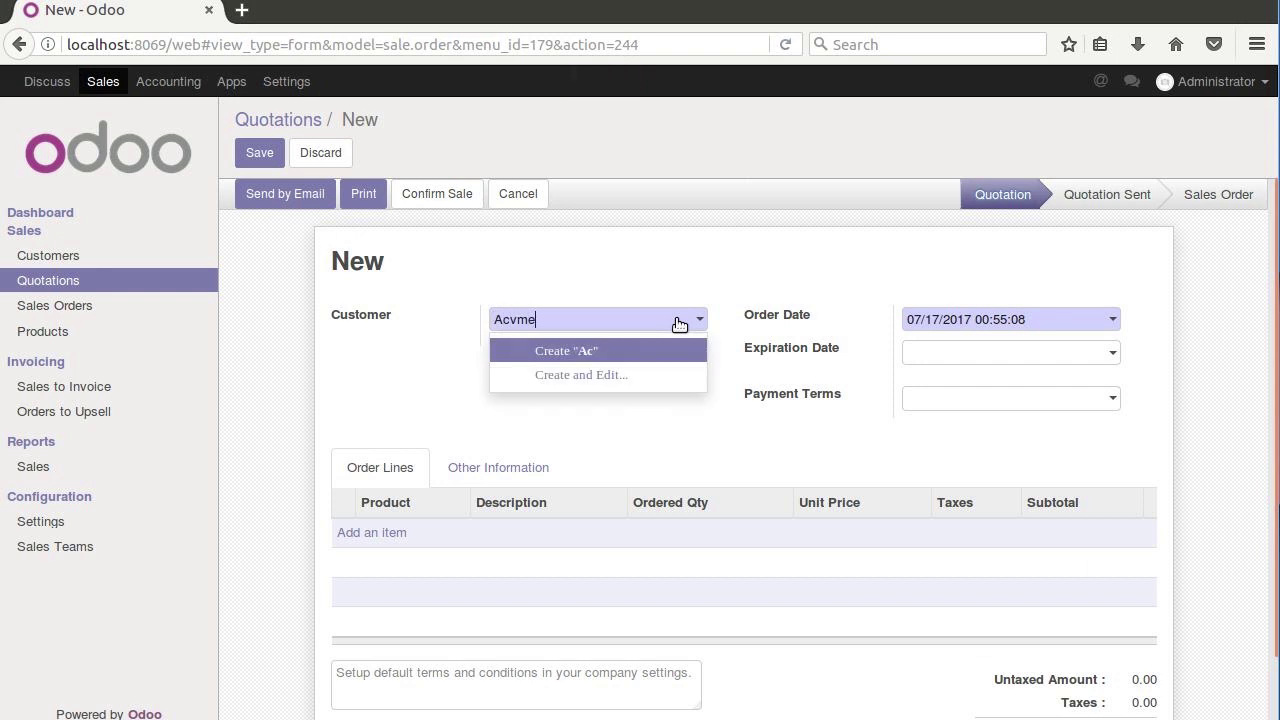
key(BackSpace)
key(BackSpace)
key(BackSpace)
text(me)
click(606, 352)
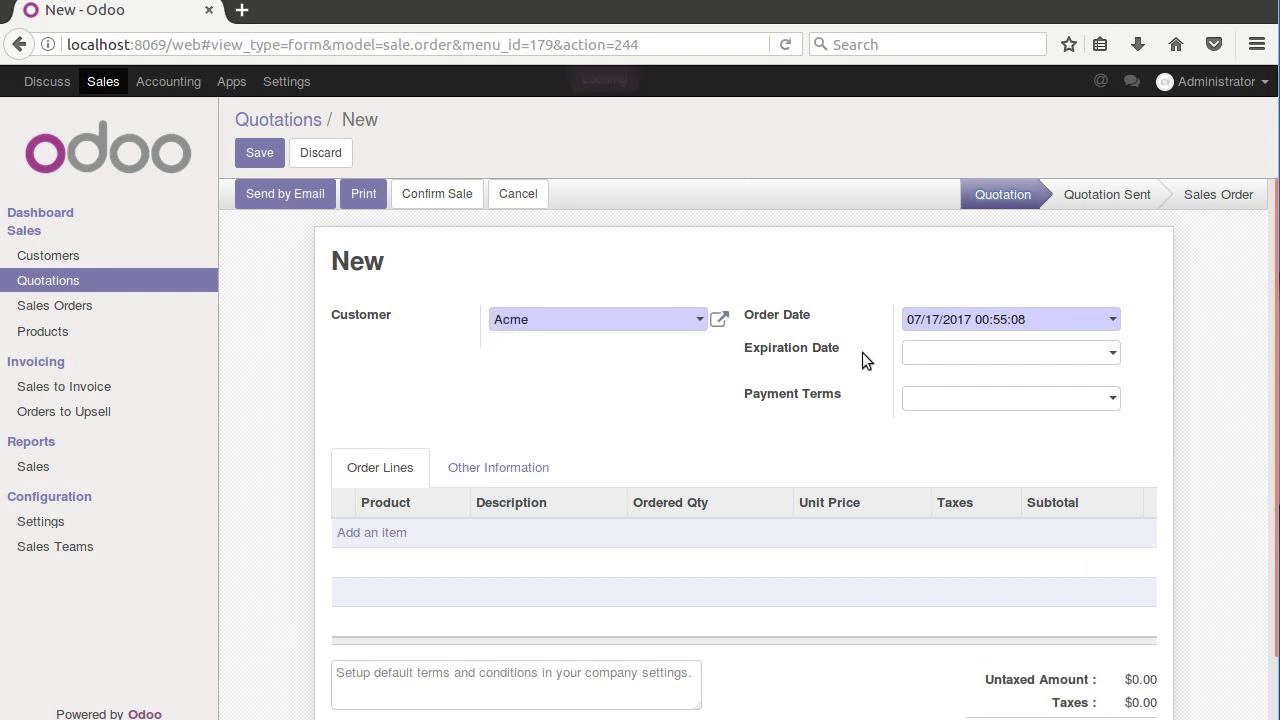
Add a Consulting Services line to the quotation and save it
click(391, 533)
click(462, 544)
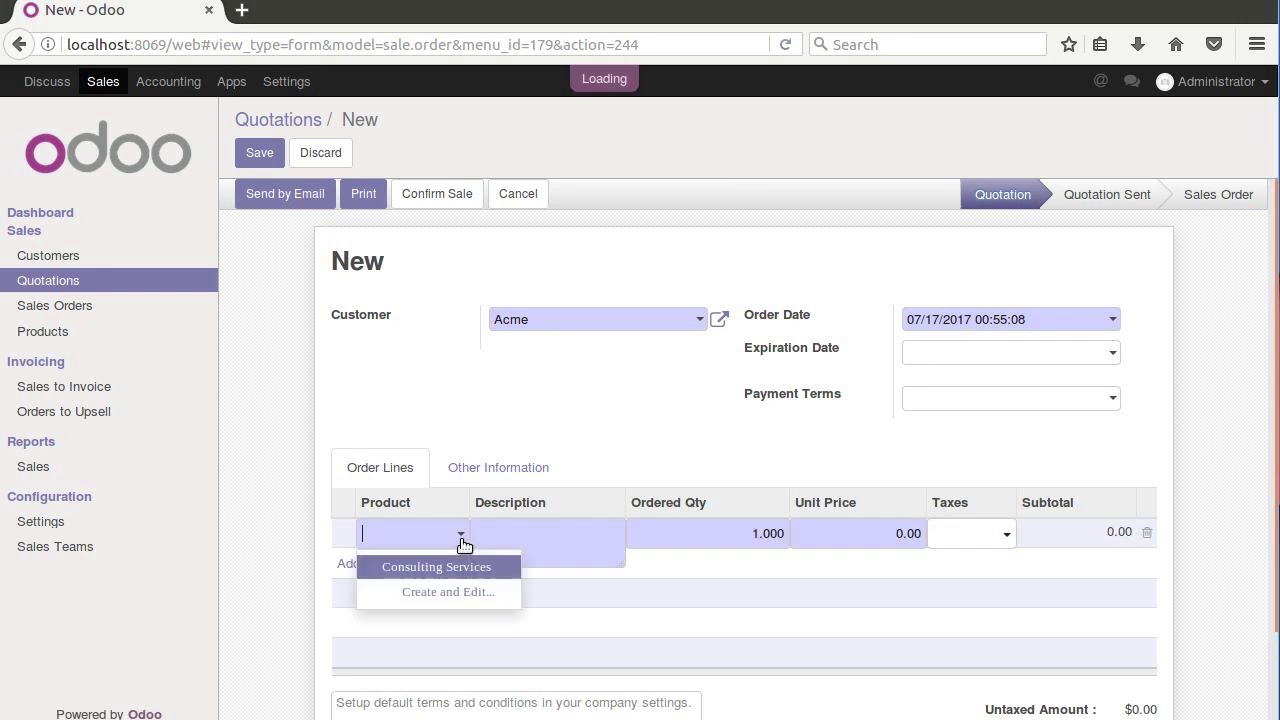
click(430, 572)
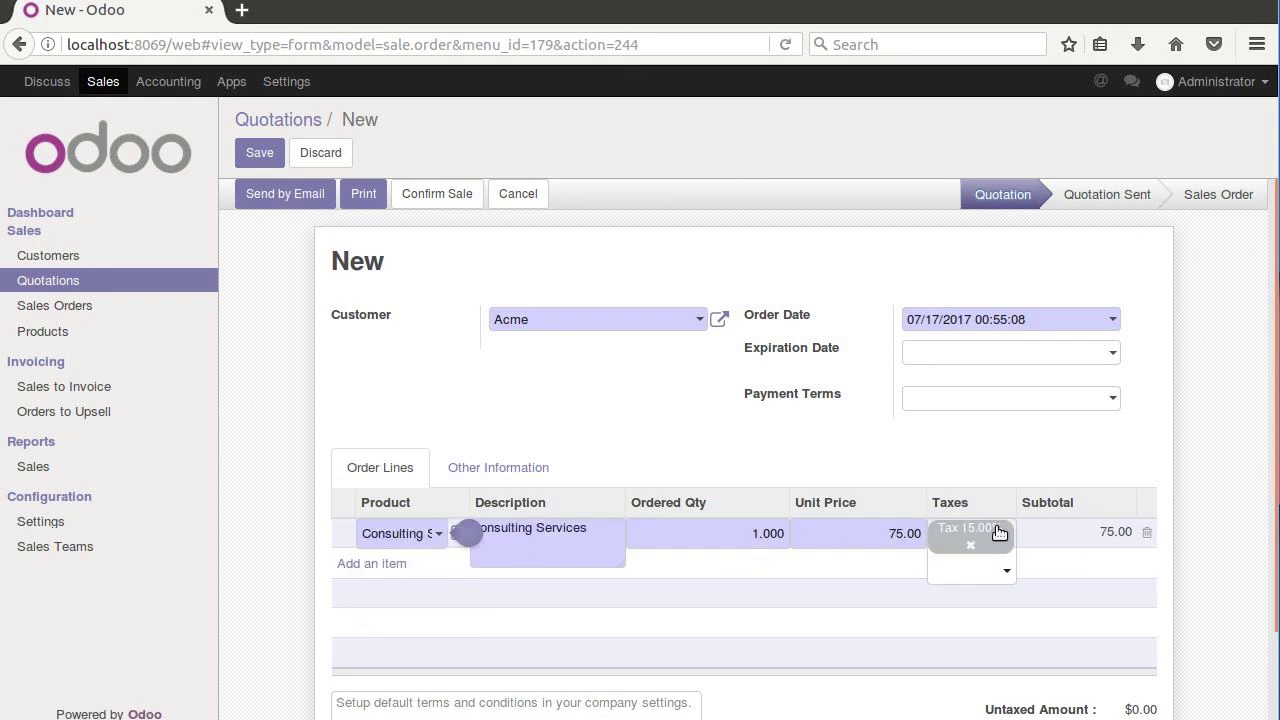
click(260, 150)
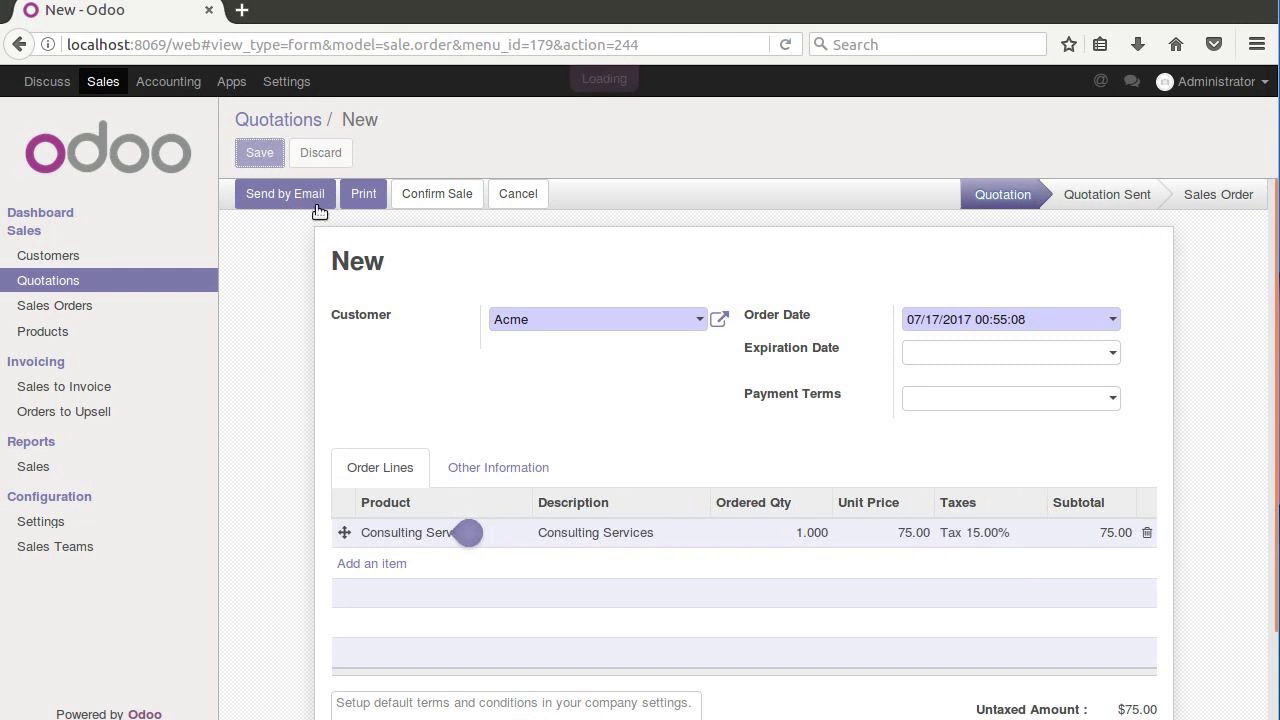
Check the fiscal position under Other Information, then confirm SO001 and start invoicing it
scroll(464, 352, down, 2)
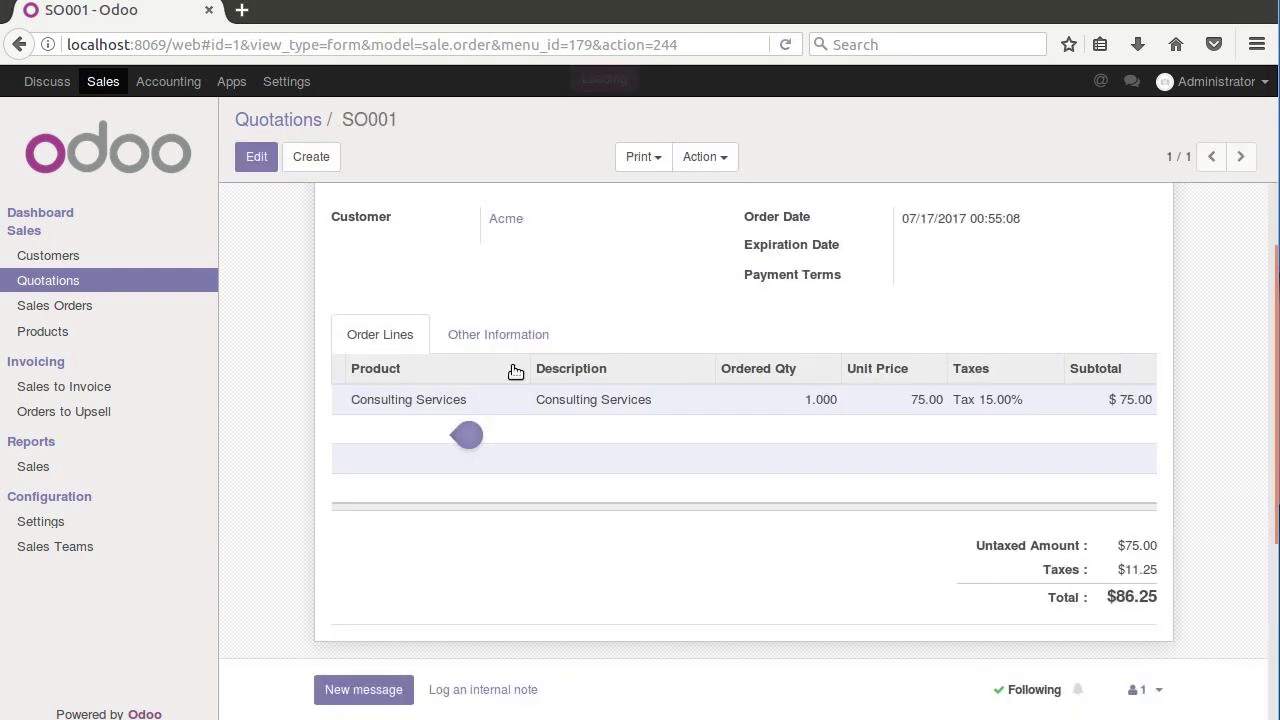
click(496, 338)
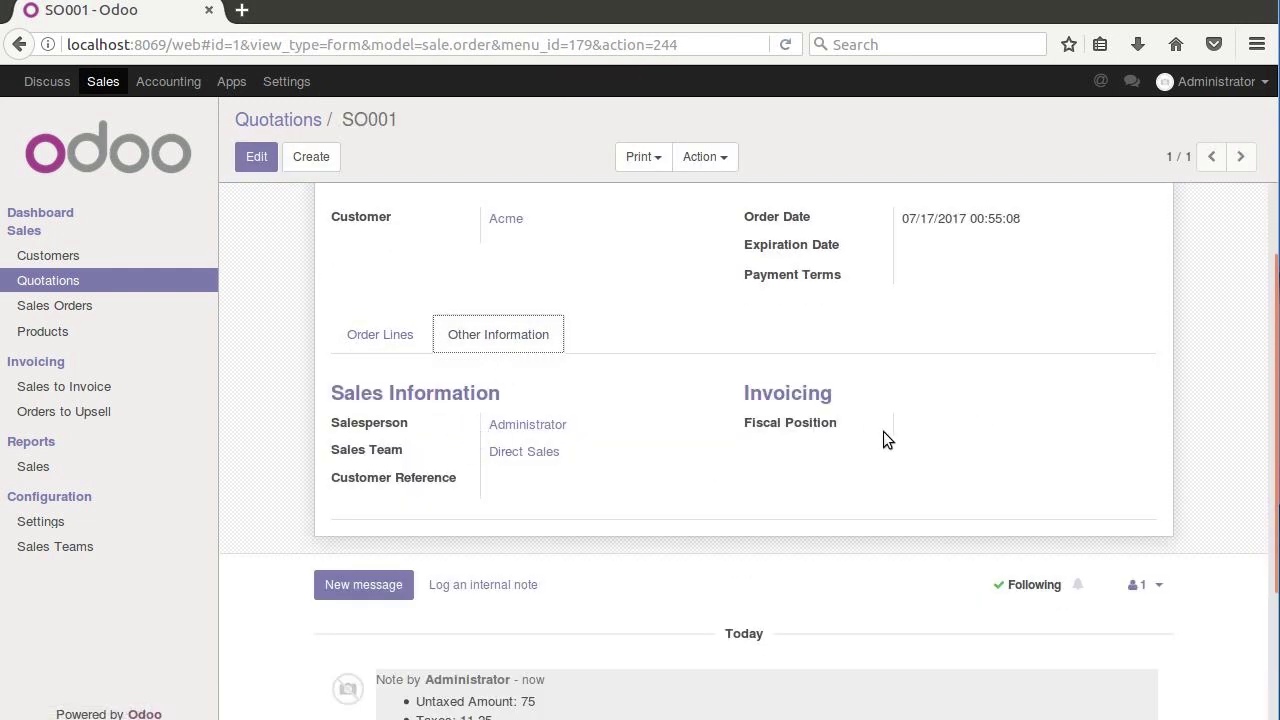
click(356, 338)
scroll(777, 577, up, 2)
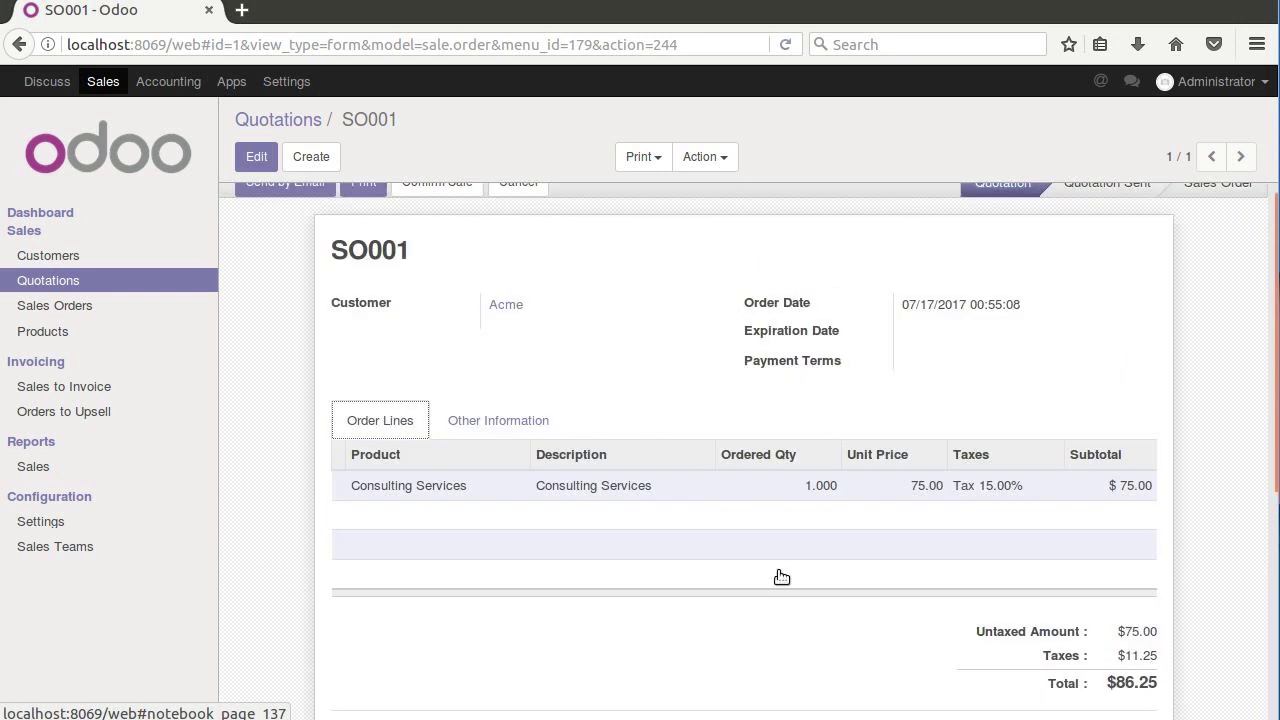
click(427, 200)
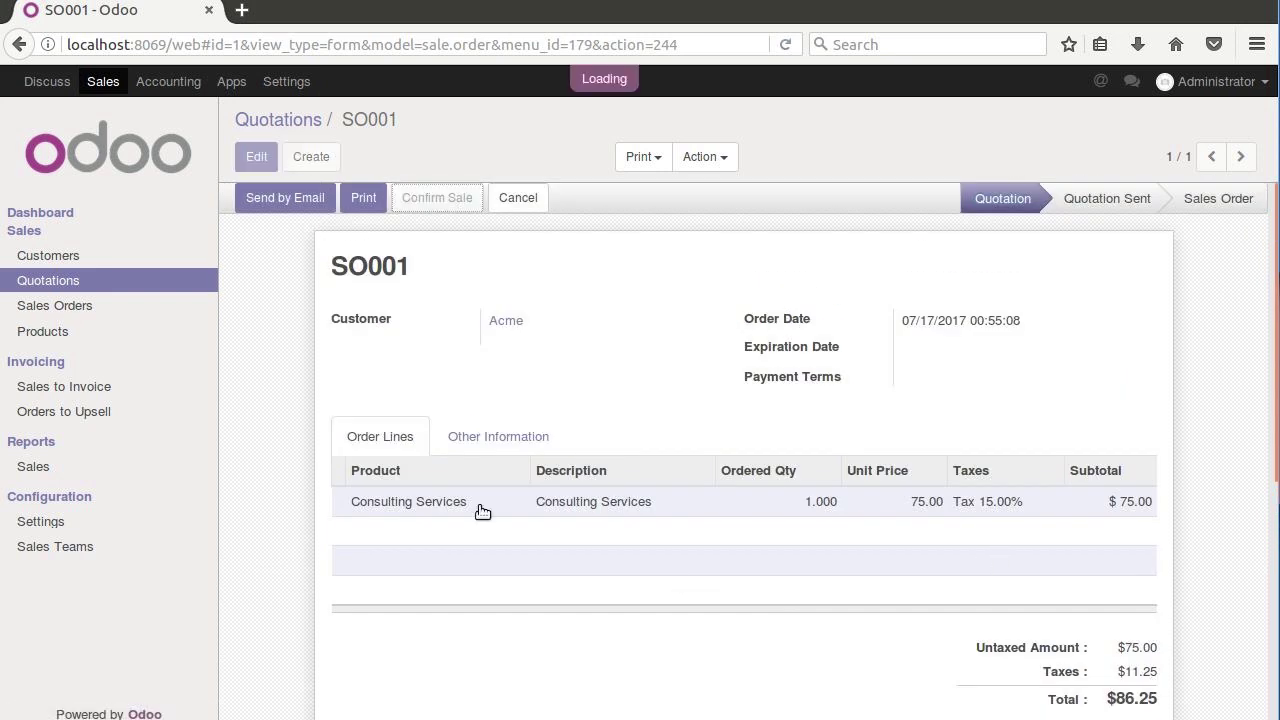
click(260, 208)
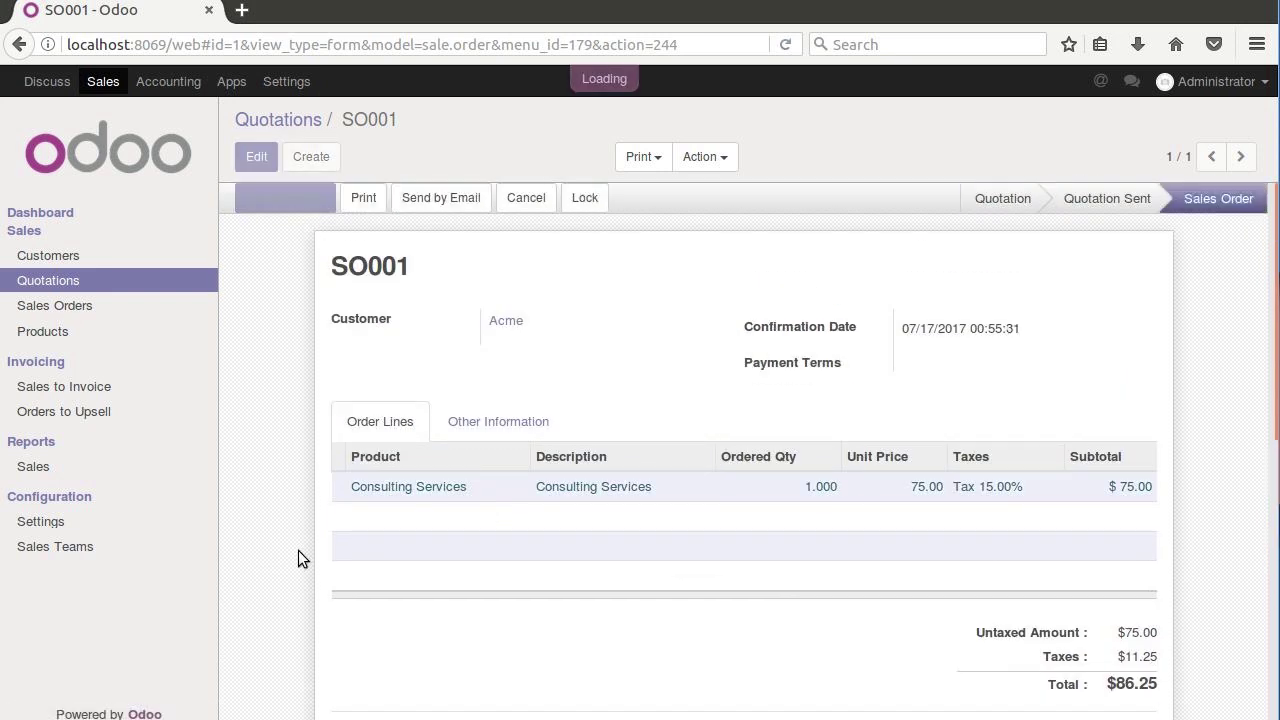
Invoice SO001 to account 200010, validate it as INV/2017/0001 ($86.25), and open Journal Entries
click(209, 397)
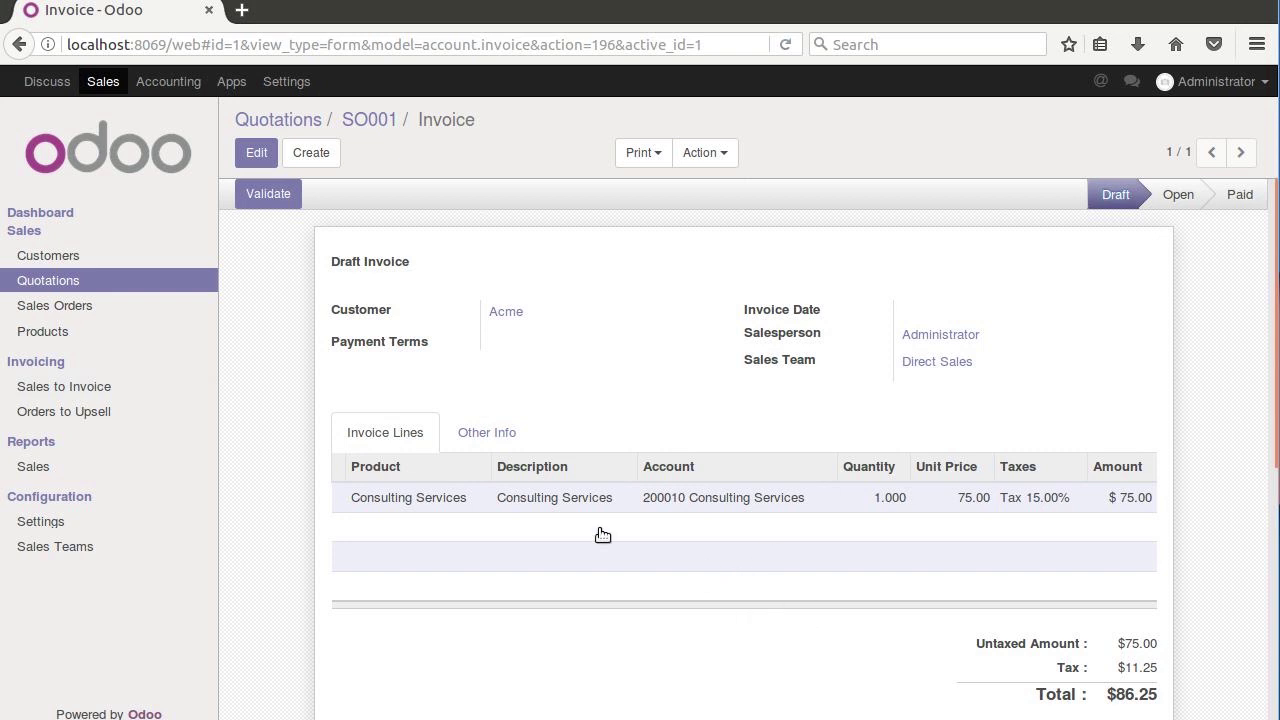
drag(638, 508, 800, 508)
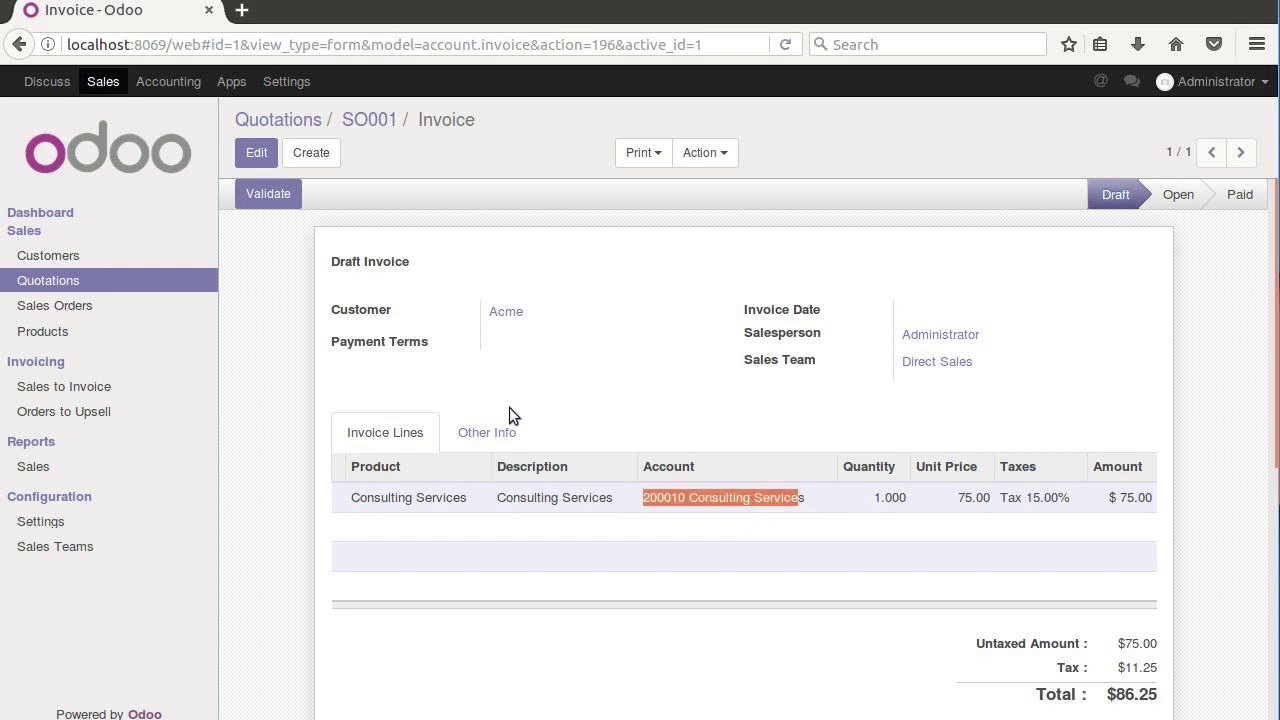
click(262, 194)
click(190, 86)
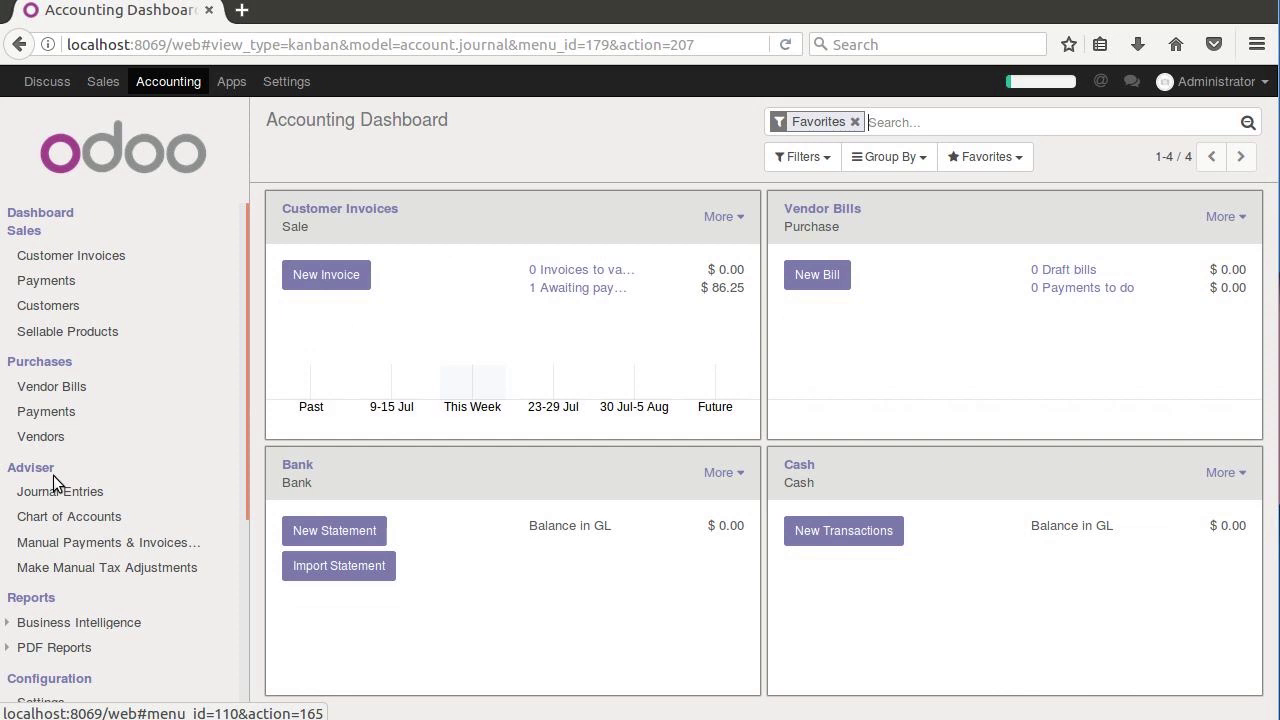
click(60, 494)
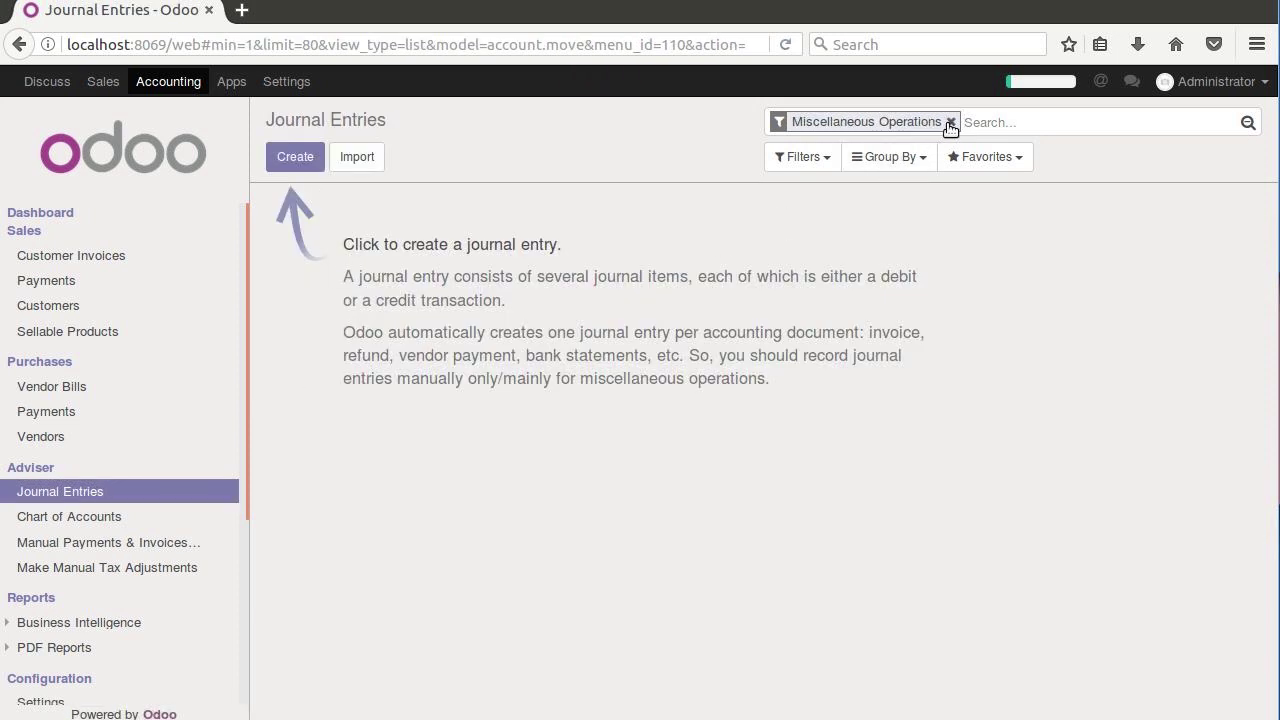
Show all journal entries and review INV/2017/0001's 200010 Consulting Services journal item
click(951, 122)
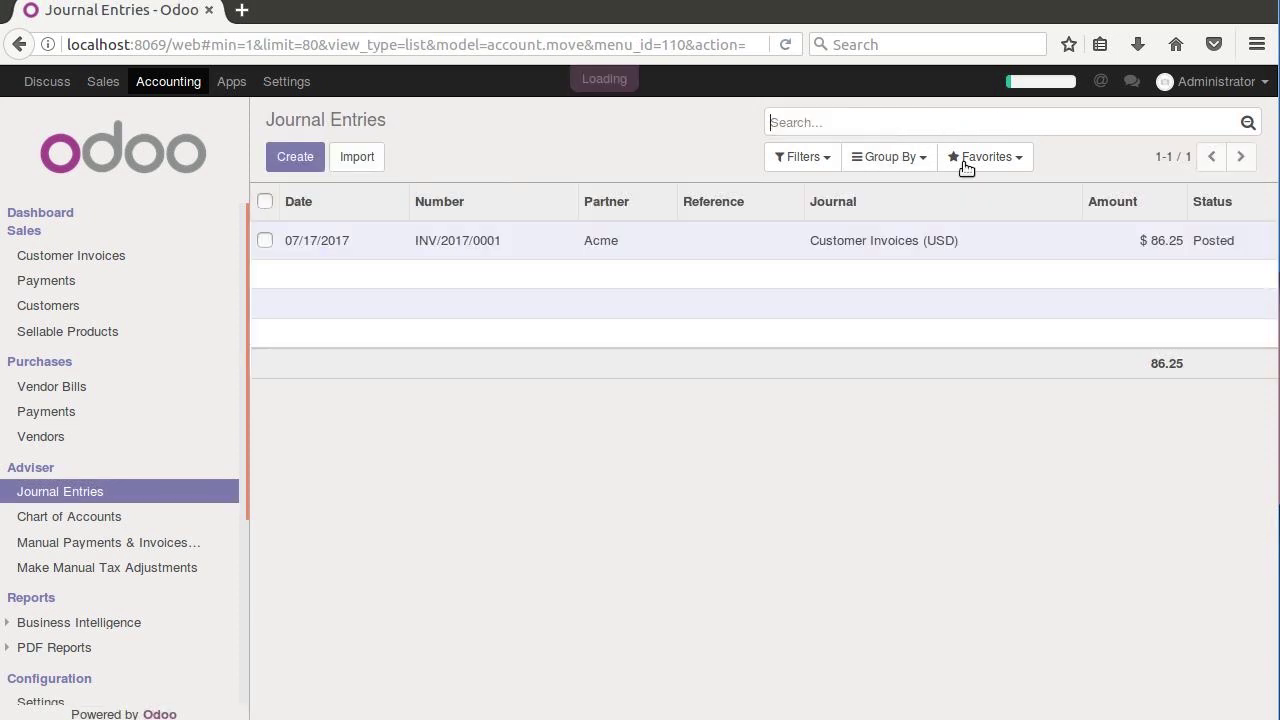
click(949, 250)
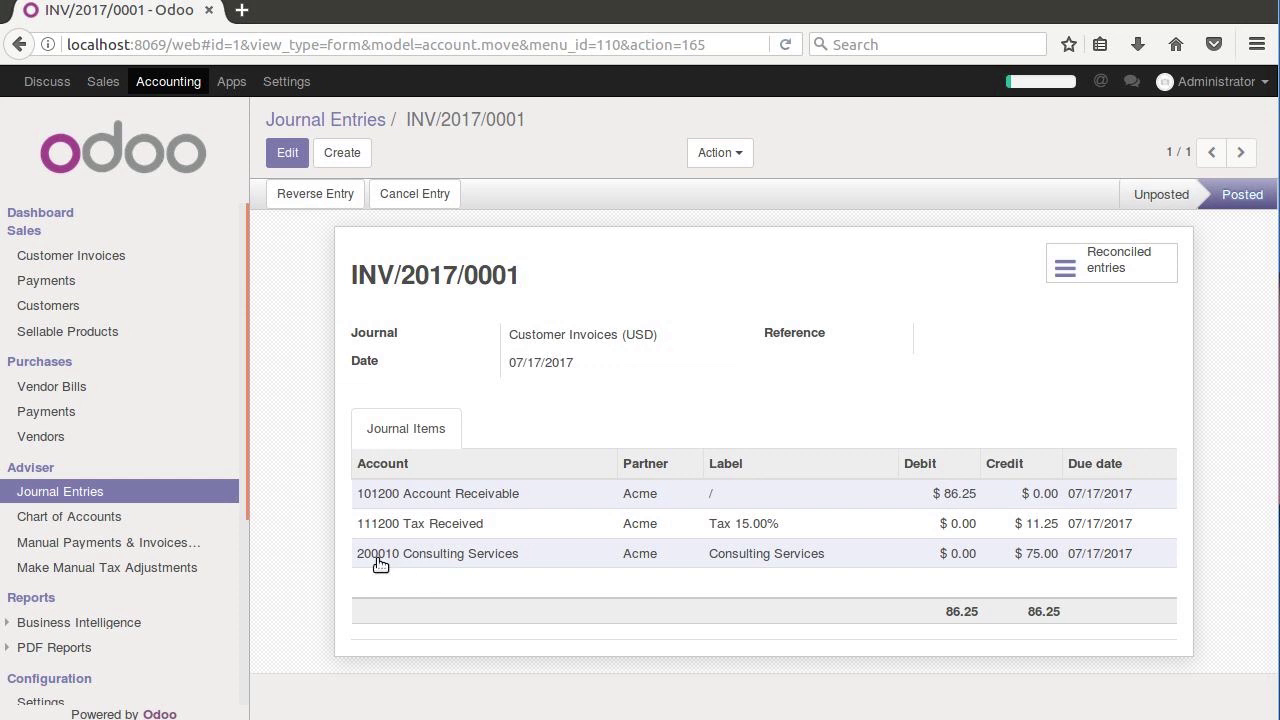
drag(358, 556, 534, 560)
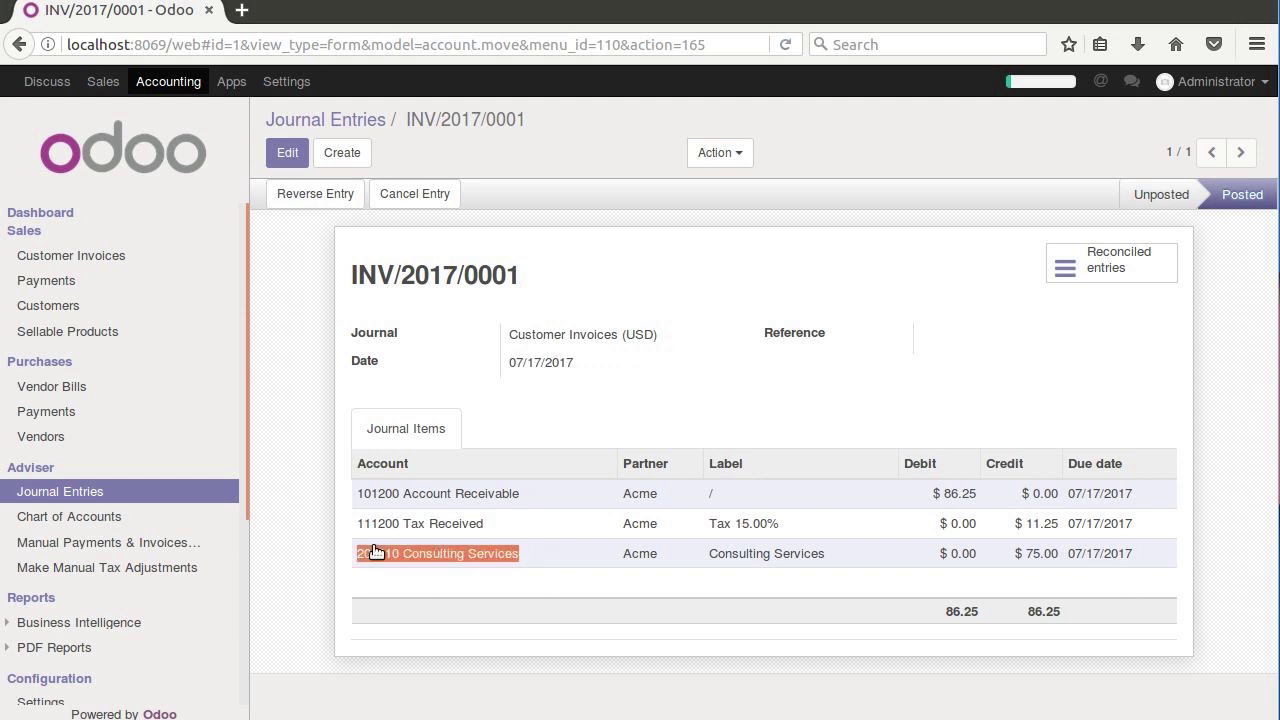
click(278, 288)
click(326, 119)
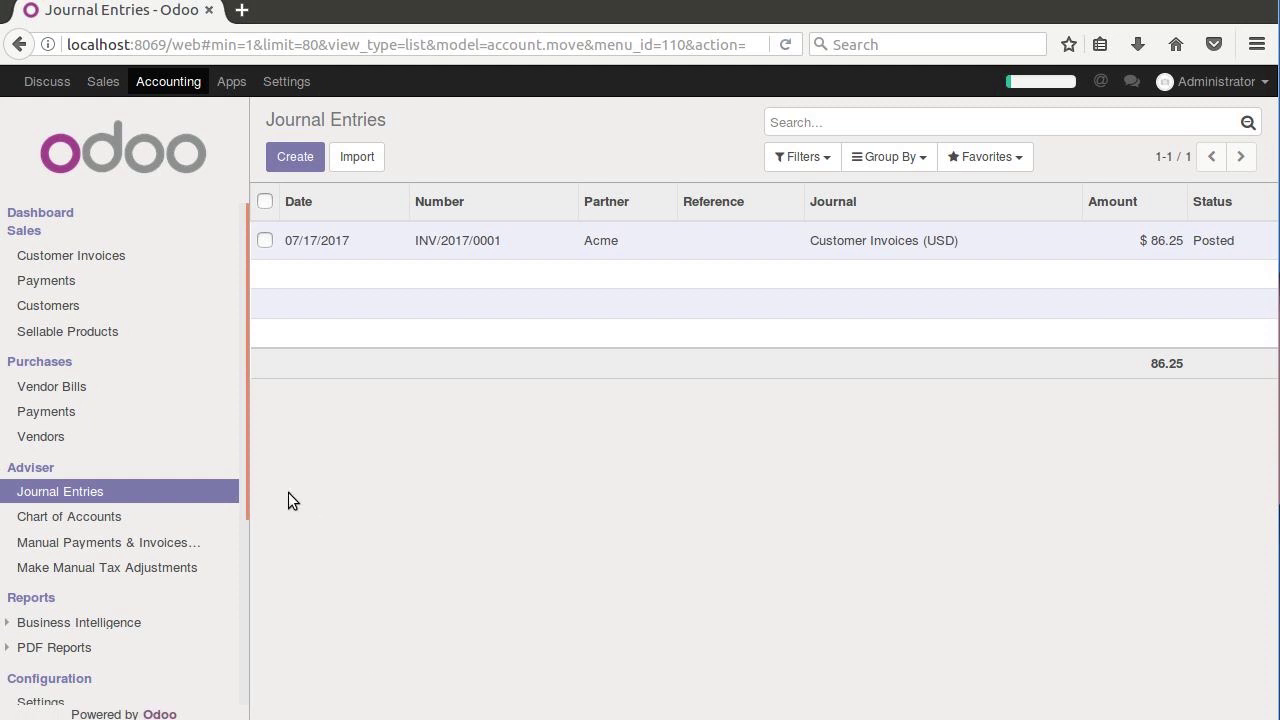
Create a new fiscal position named 'Canadian Services'
scroll(163, 523, down, 5)
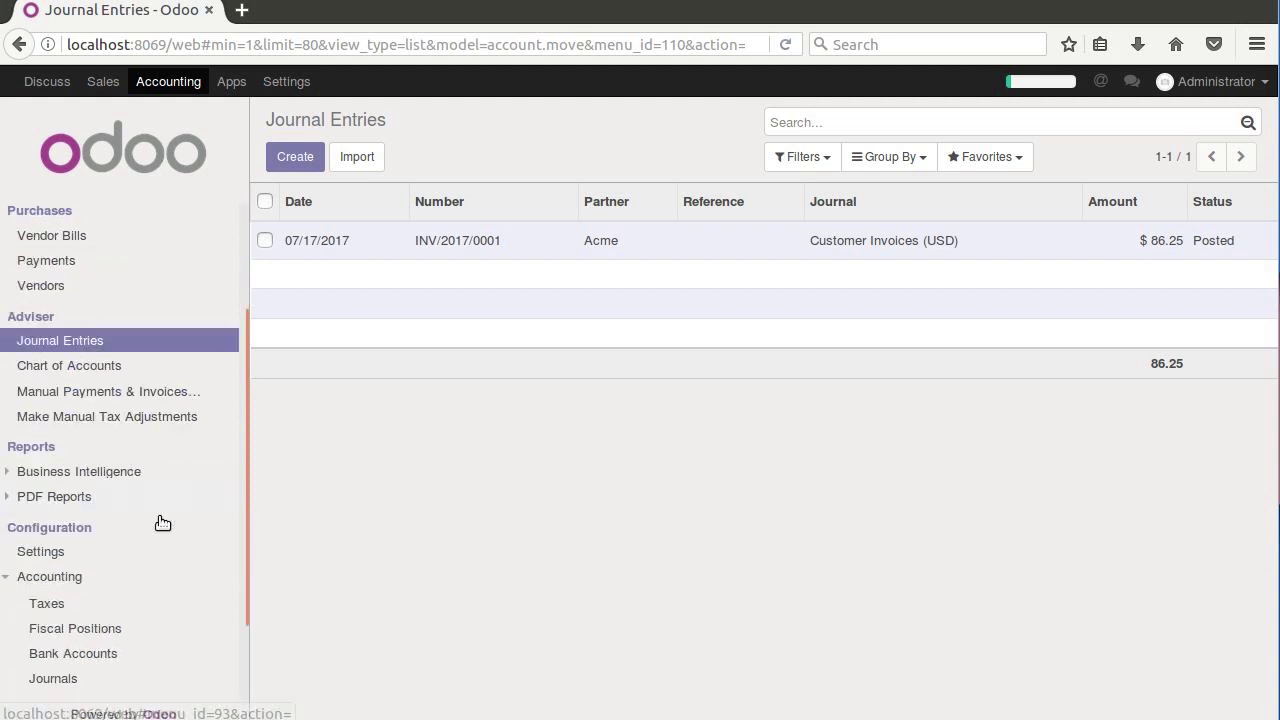
click(58, 515)
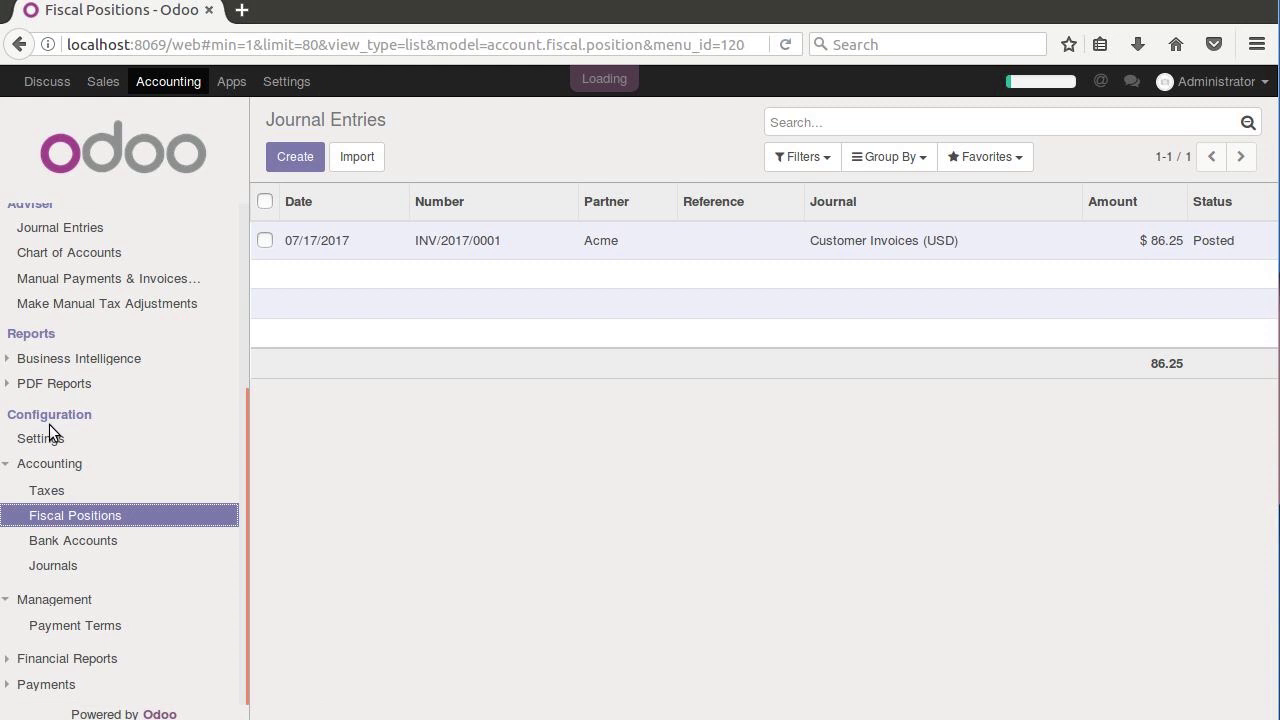
click(292, 160)
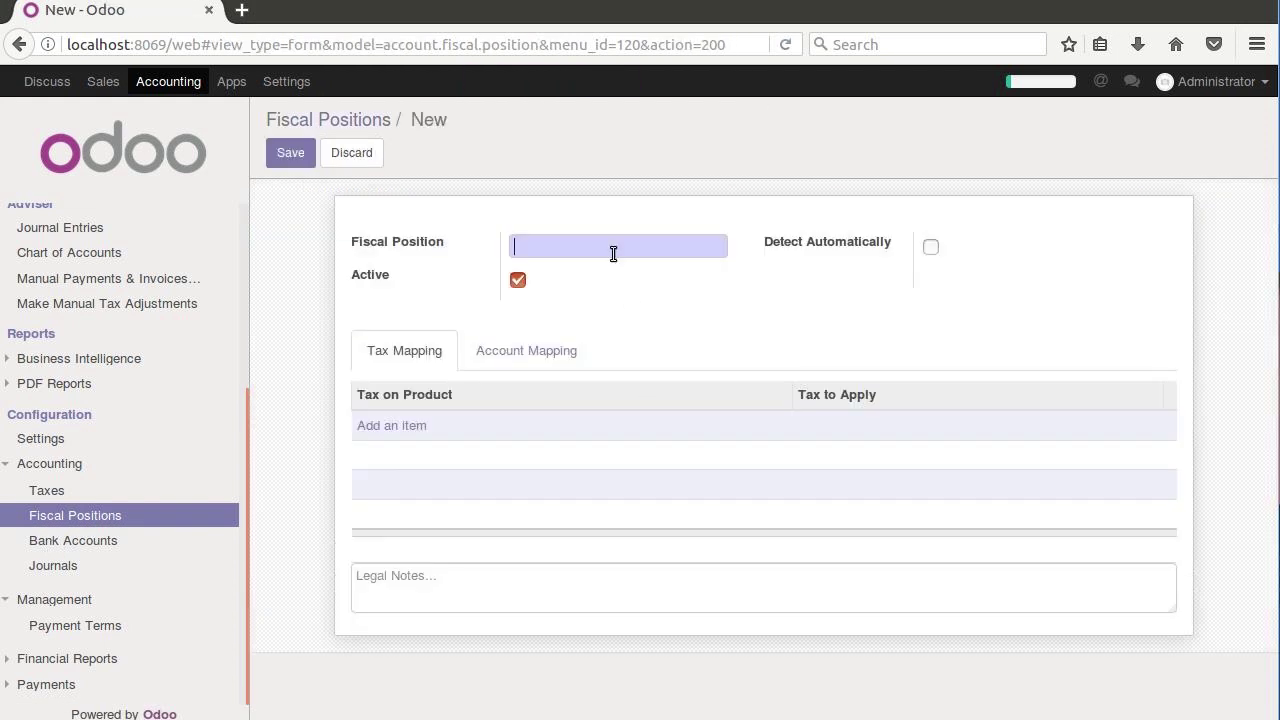
text(Canadian Services)
Map account 200010 Consulting Services to 200020 Canadian Consulting Services and save
click(527, 352)
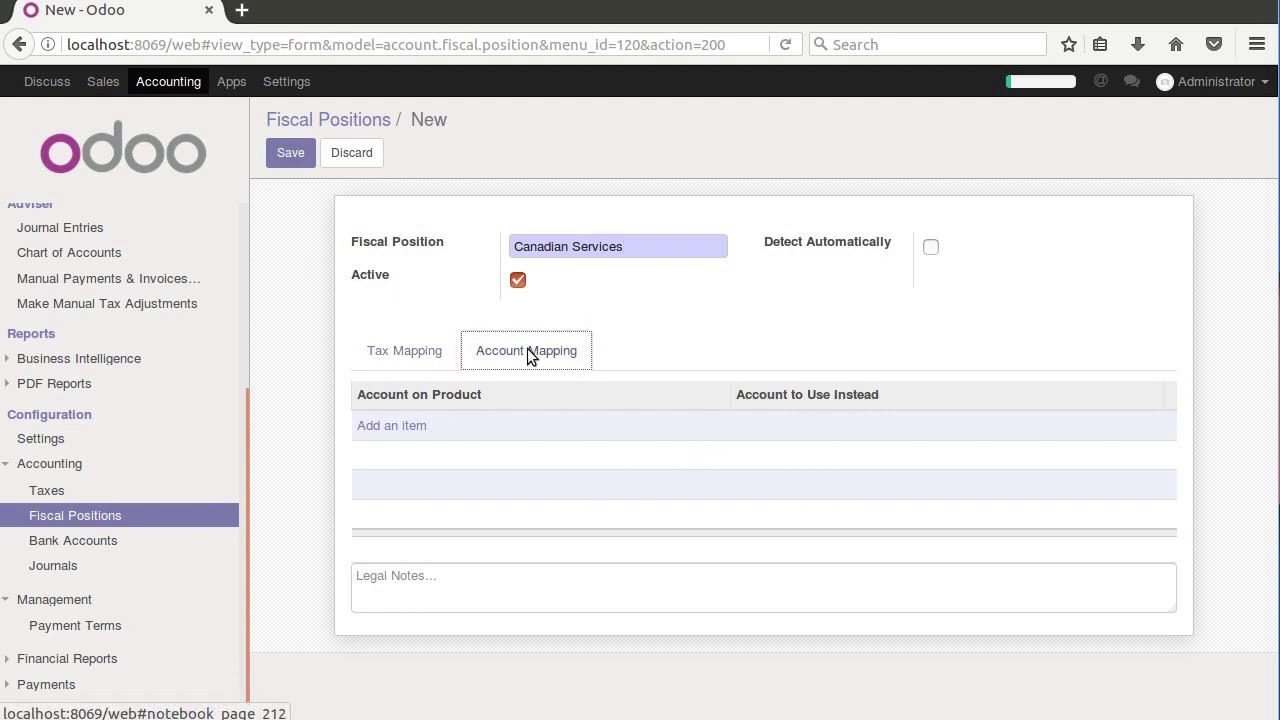
click(375, 424)
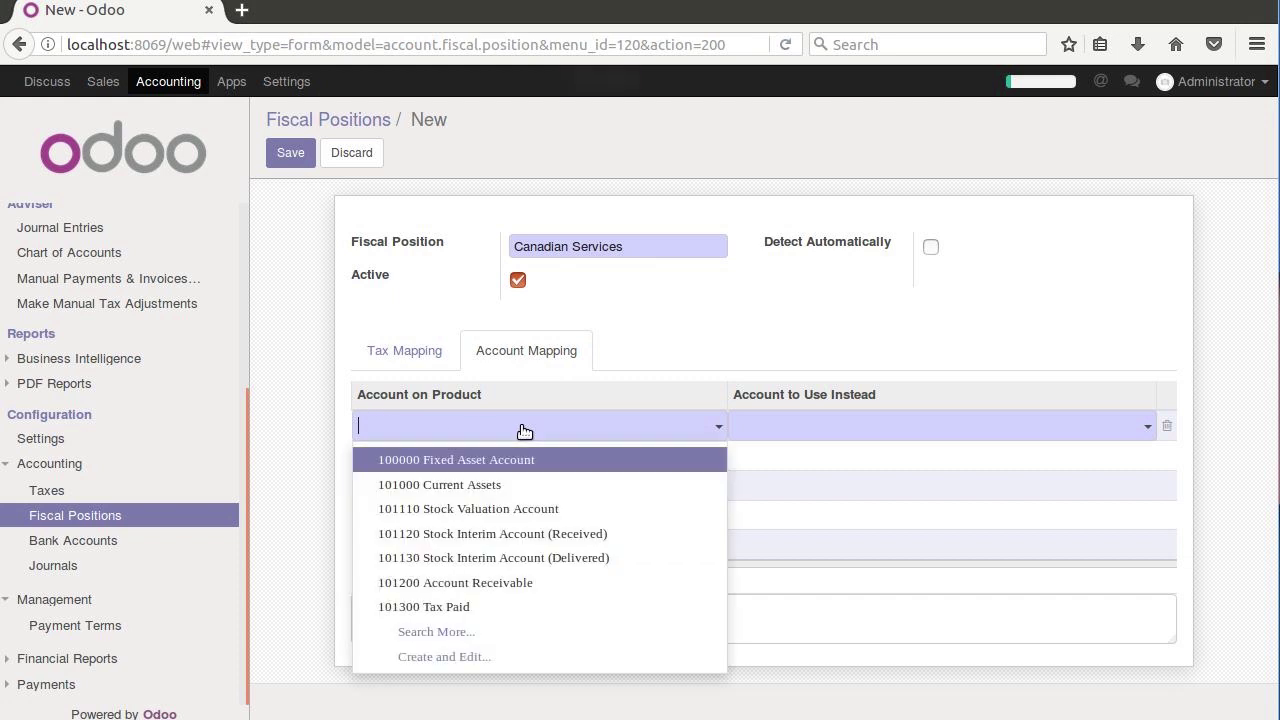
text(services)
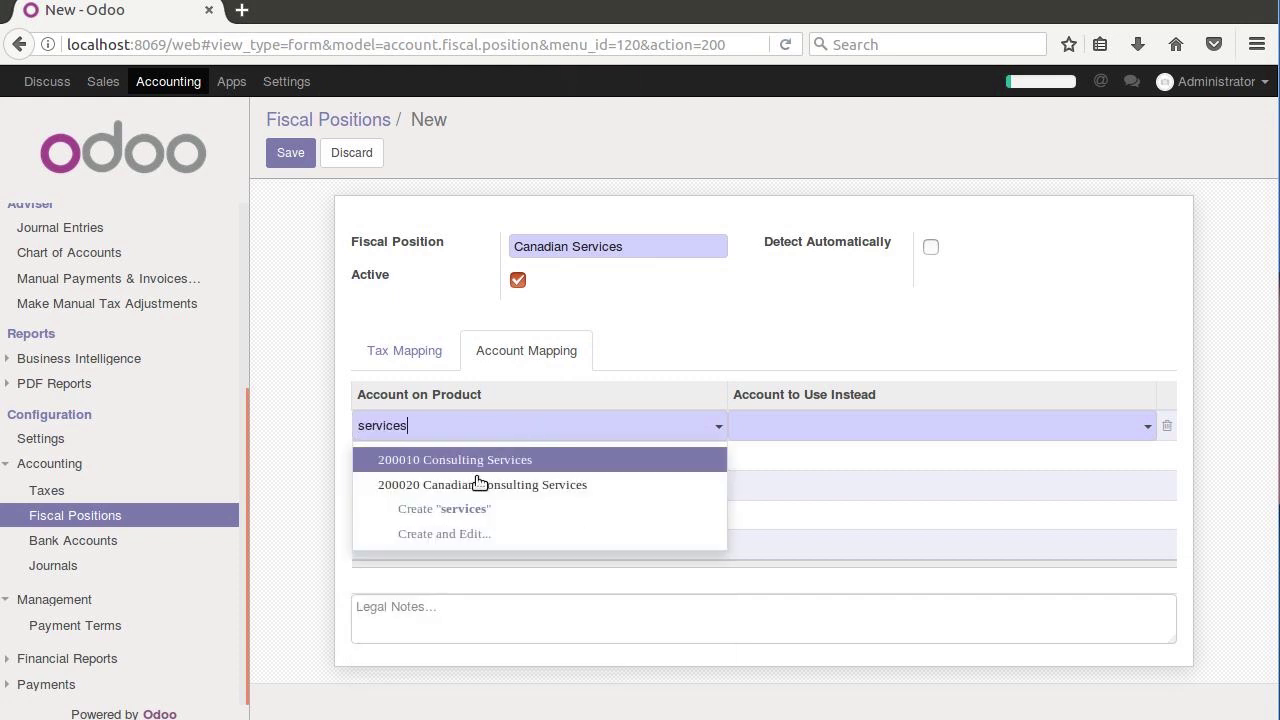
click(460, 460)
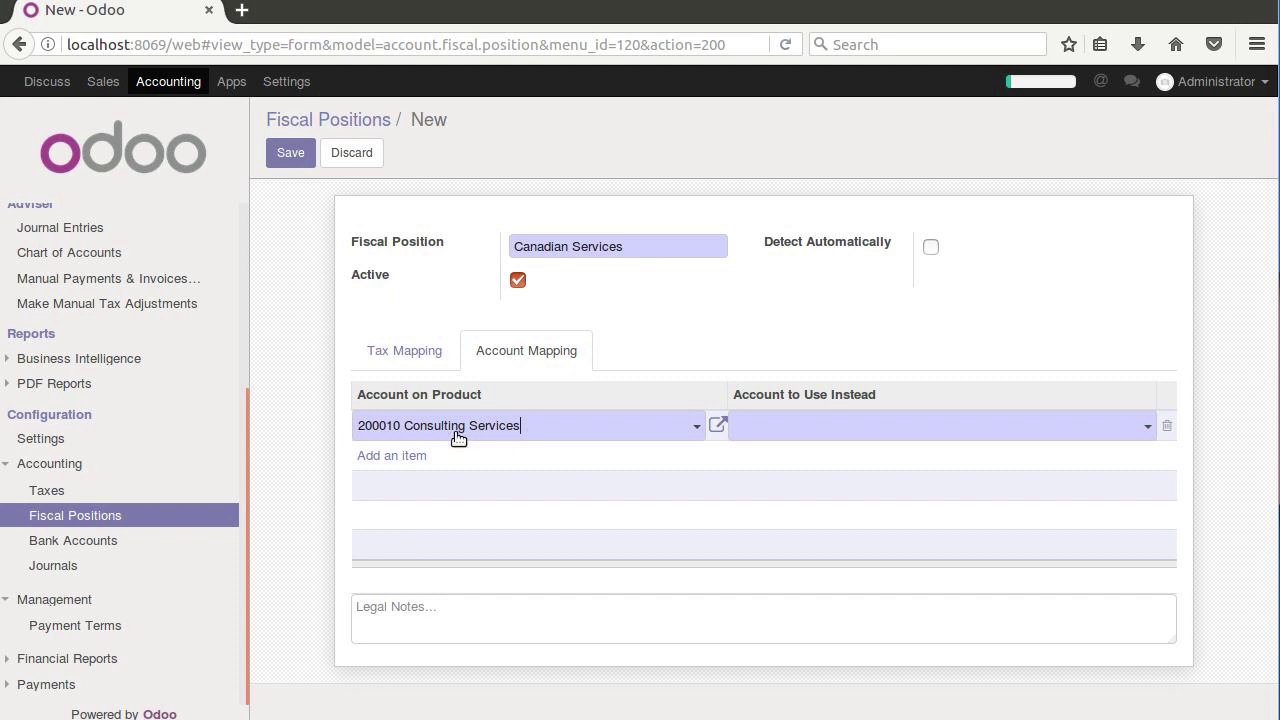
click(830, 428)
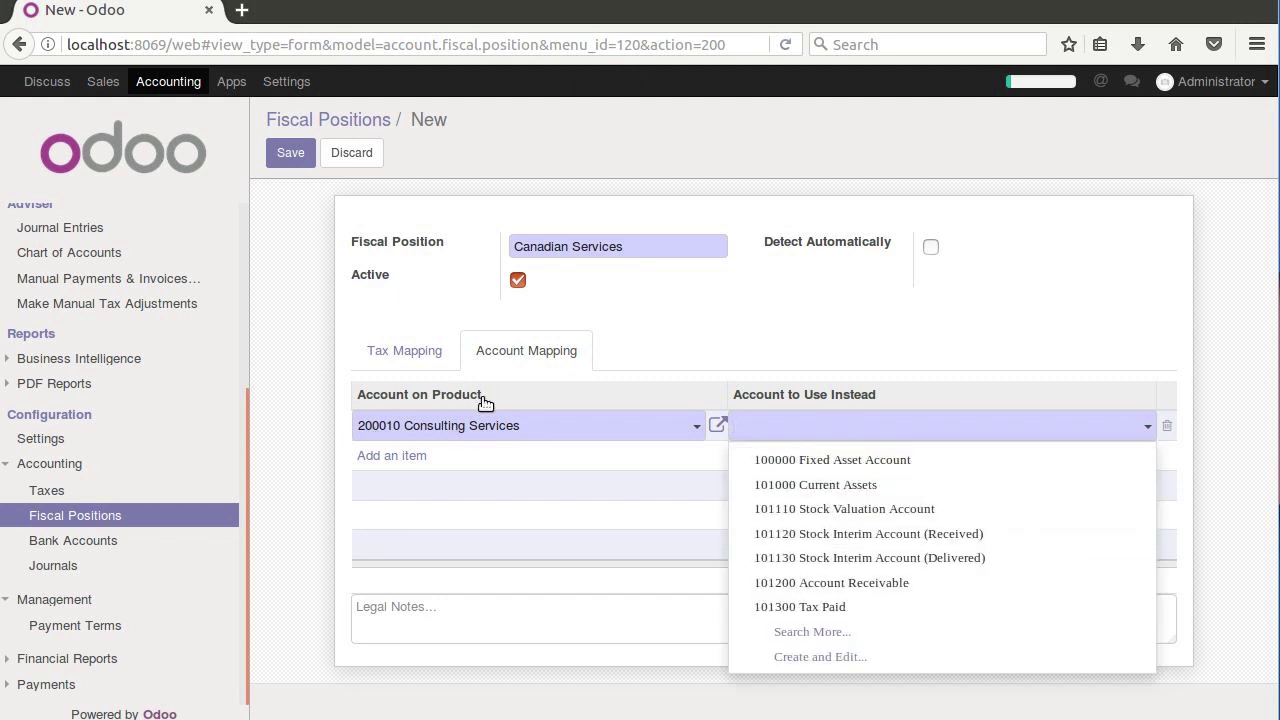
click(813, 427)
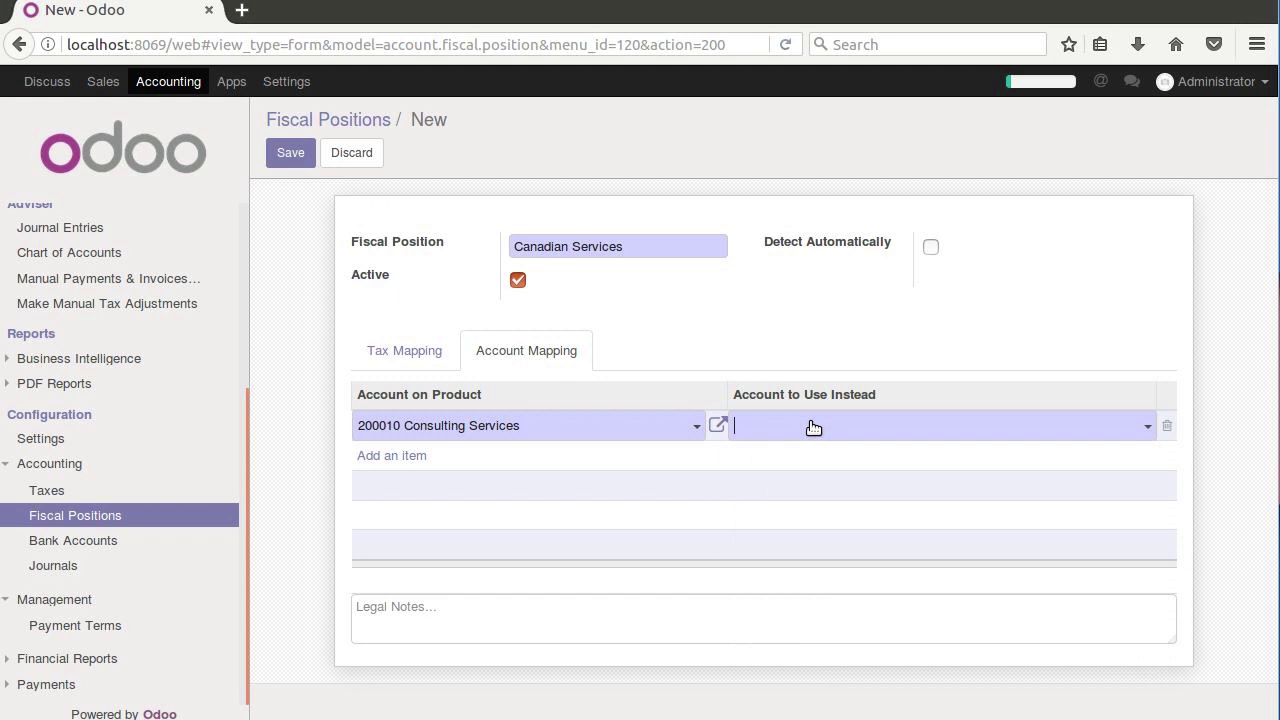
text(canadian)
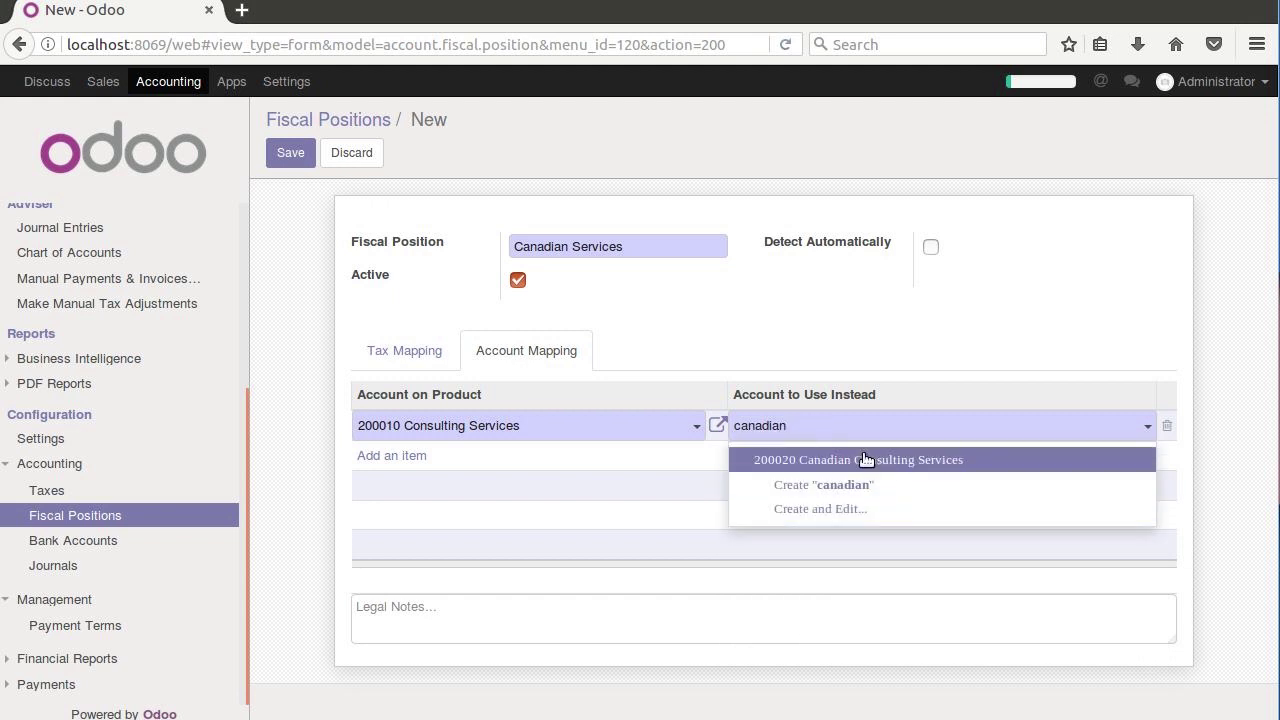
click(868, 460)
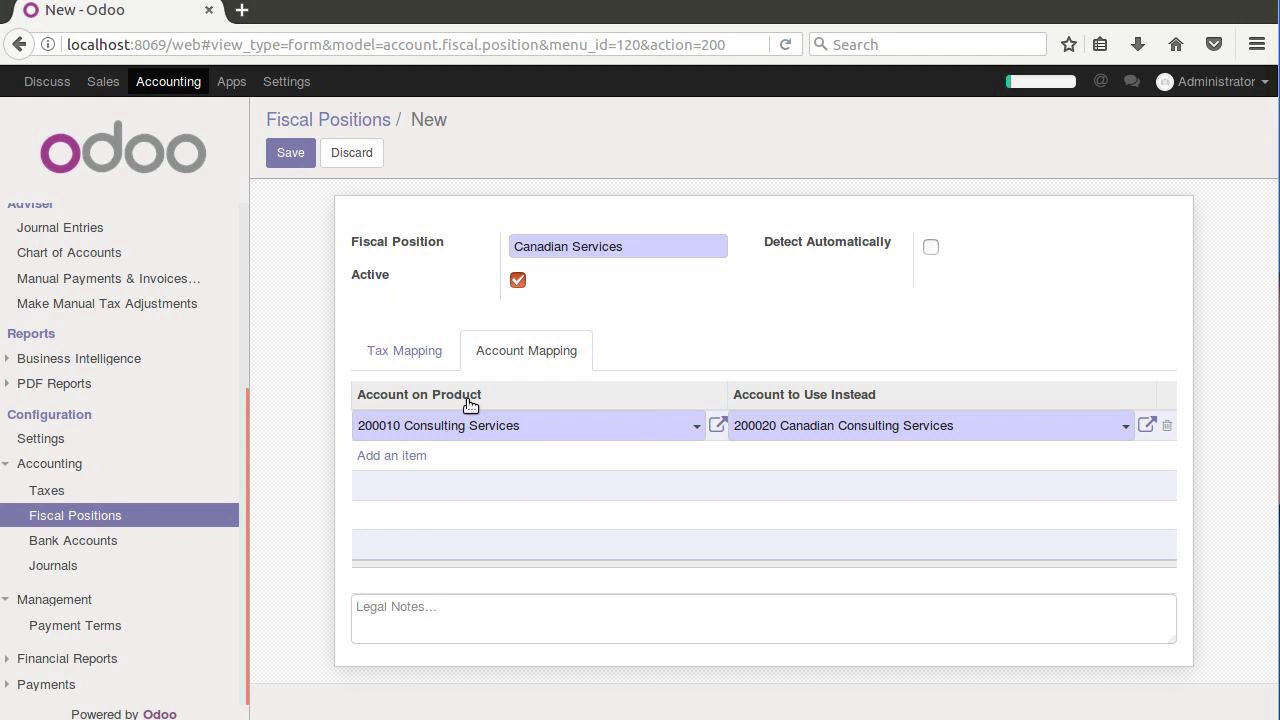
click(300, 158)
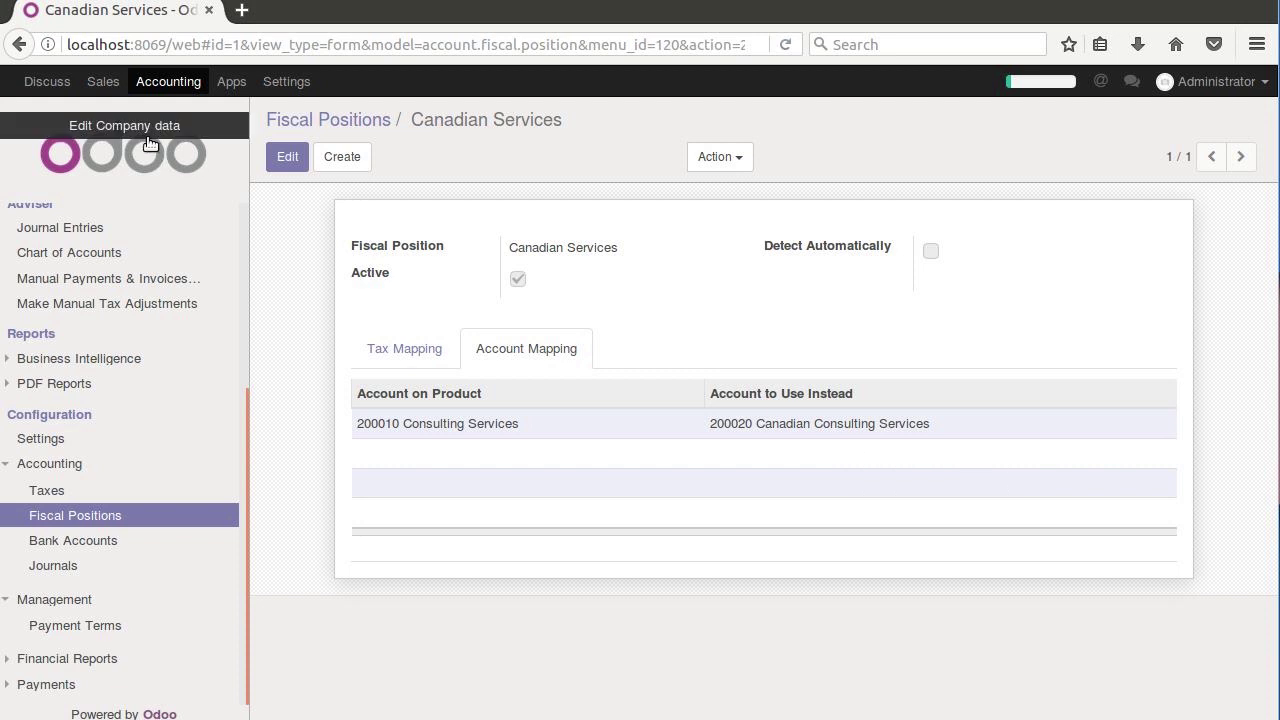
Switch to the Sales app dashboard
click(103, 81)
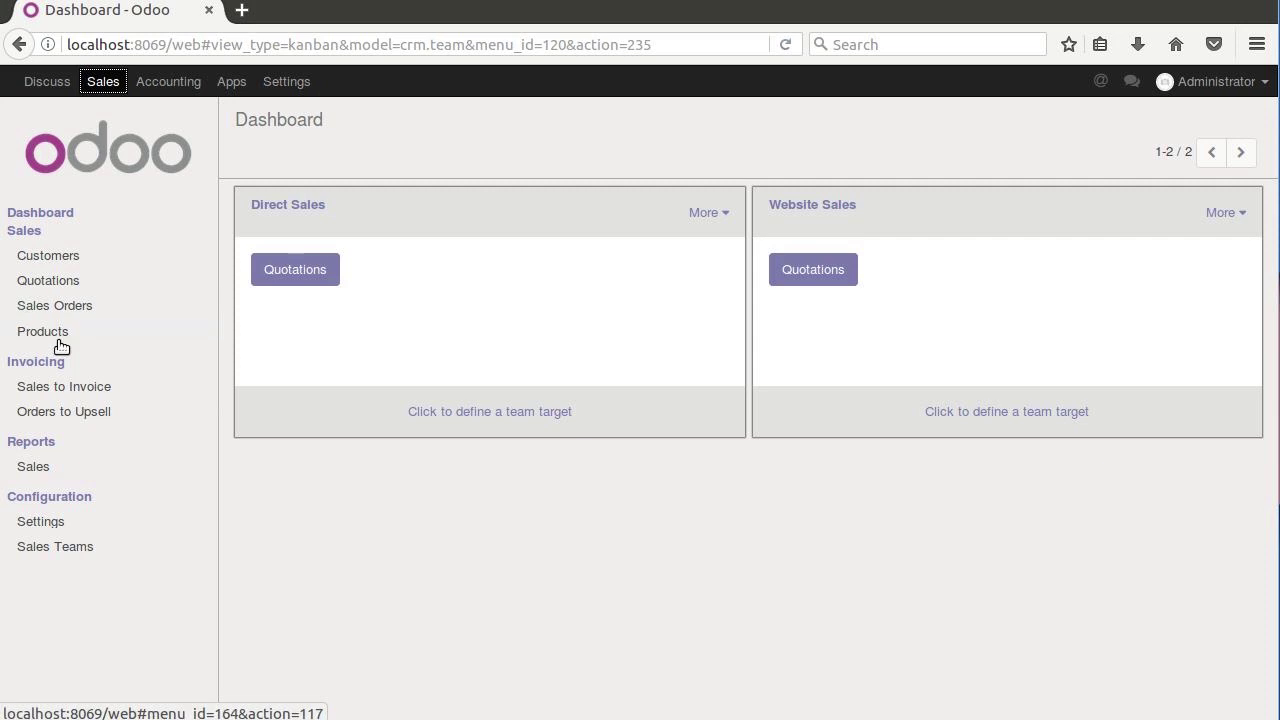
Start a new quotation for Acme with a Consulting Services order line
click(48, 281)
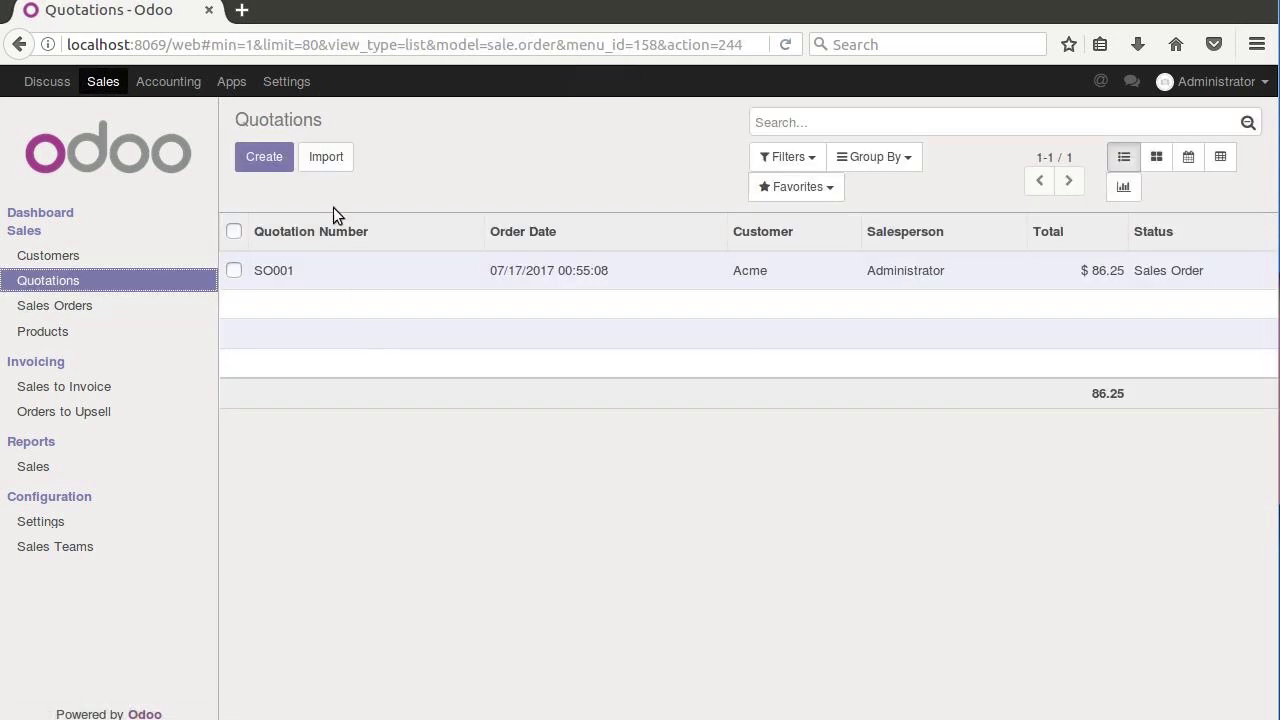
click(264, 158)
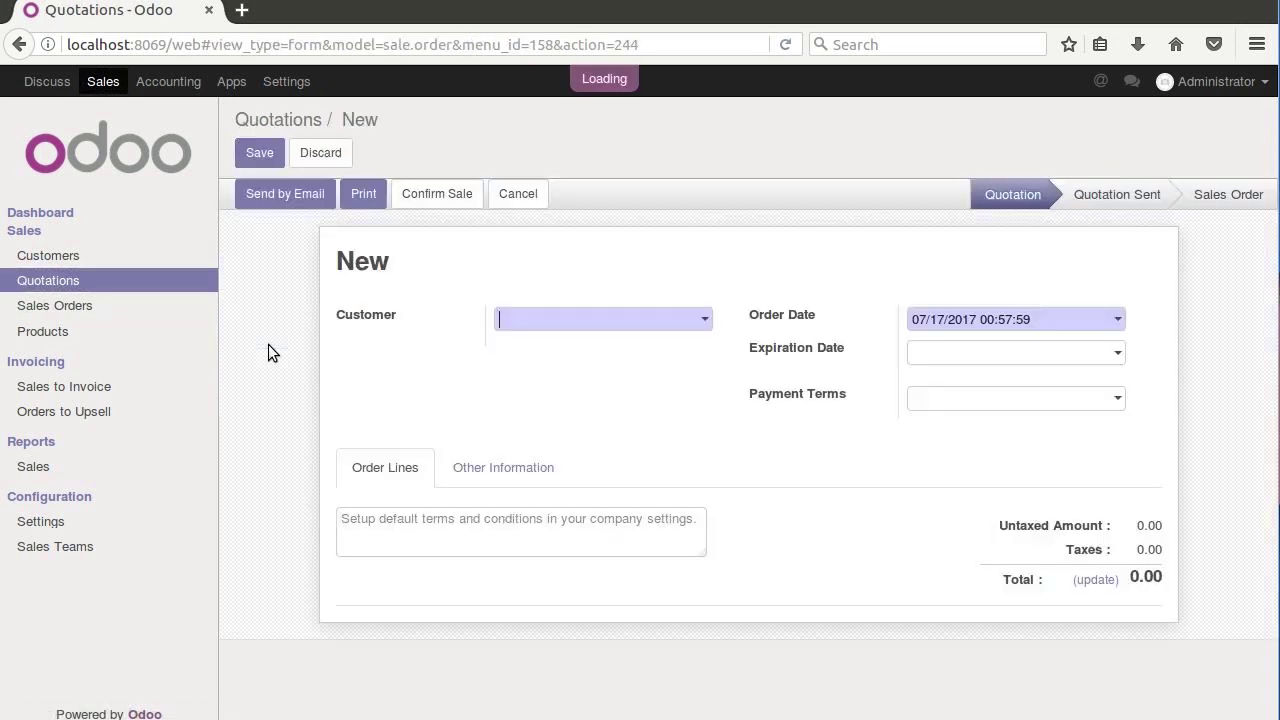
click(700, 320)
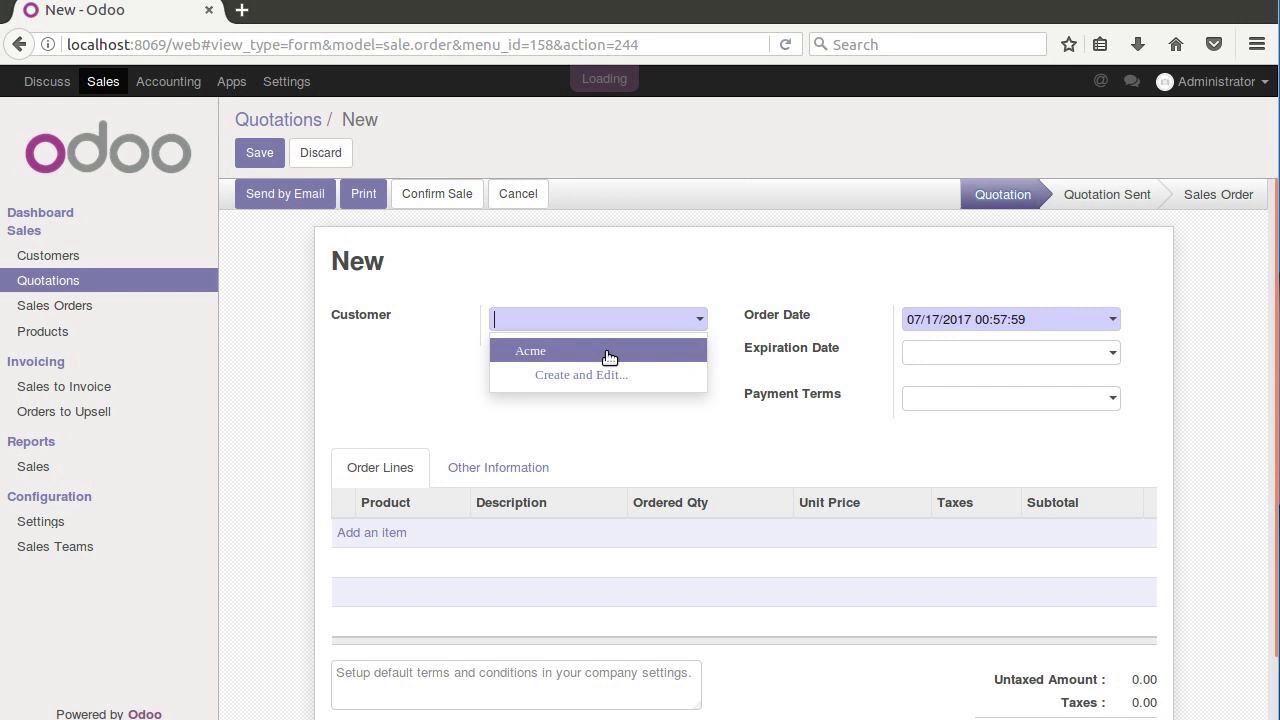
key(Return)
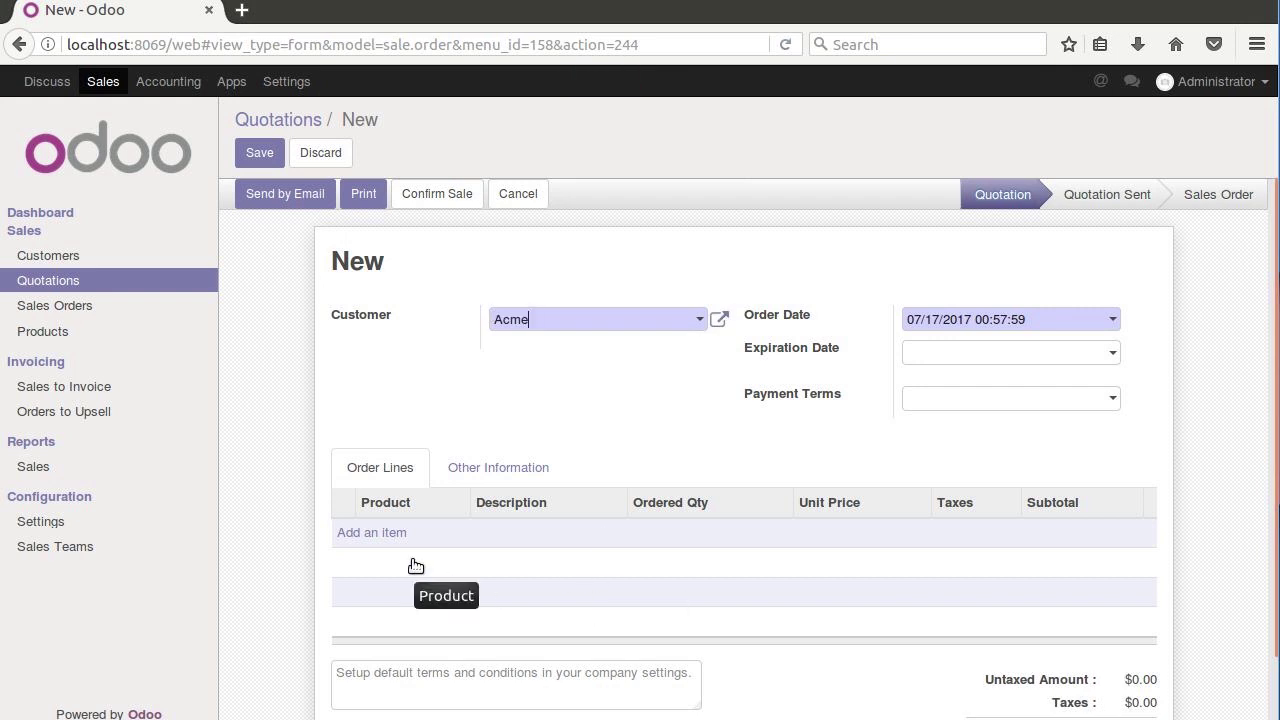
click(374, 532)
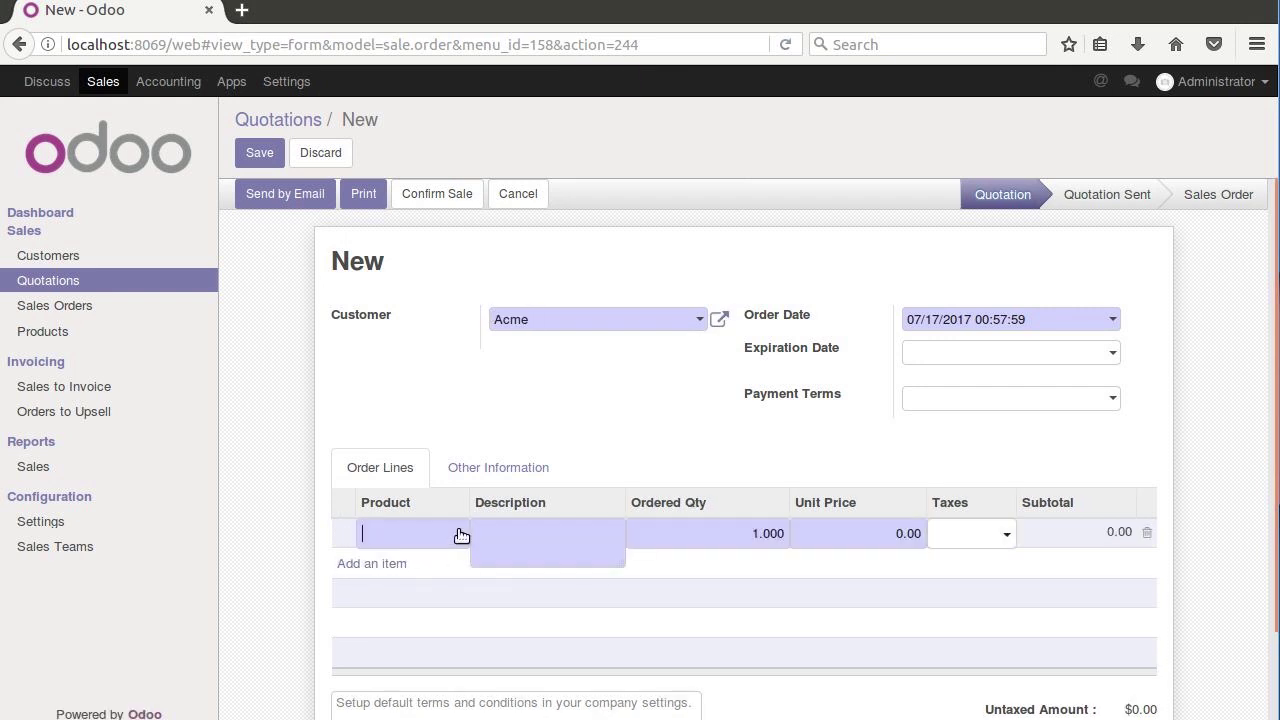
click(403, 536)
text(s)
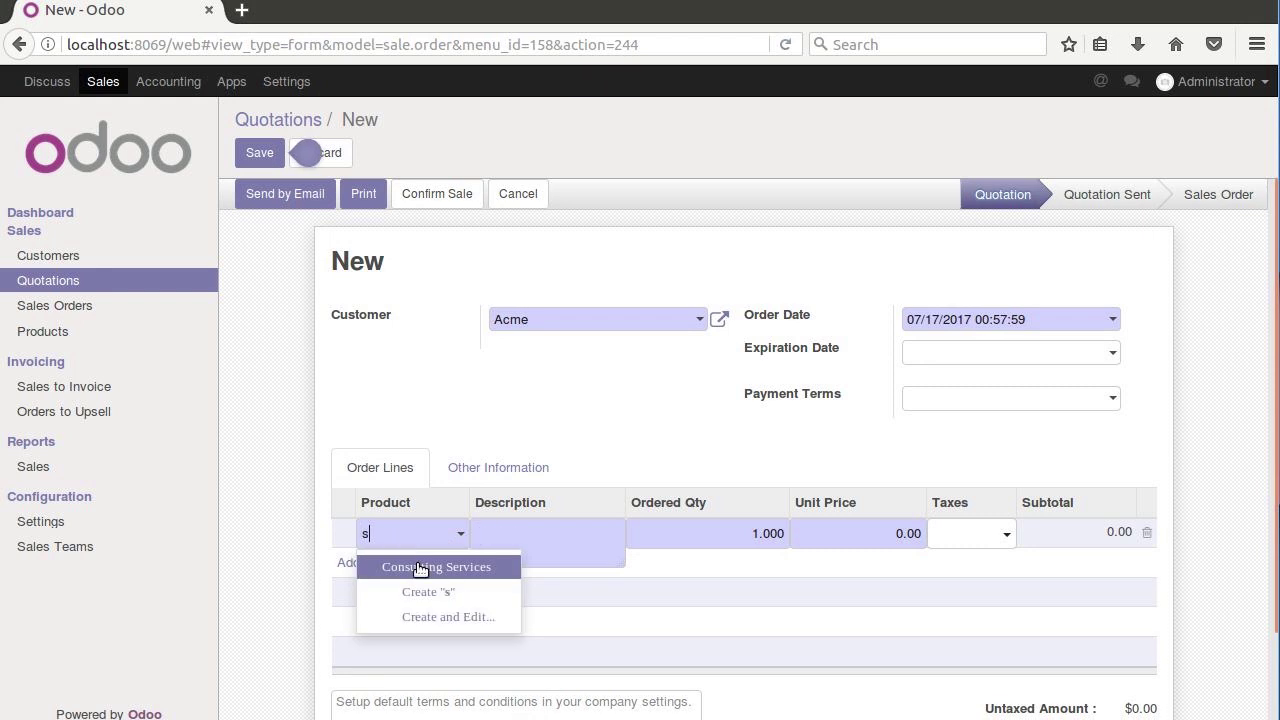
click(420, 567)
Set the quotation's fiscal position to Canadian Services and save it as SO002
click(505, 467)
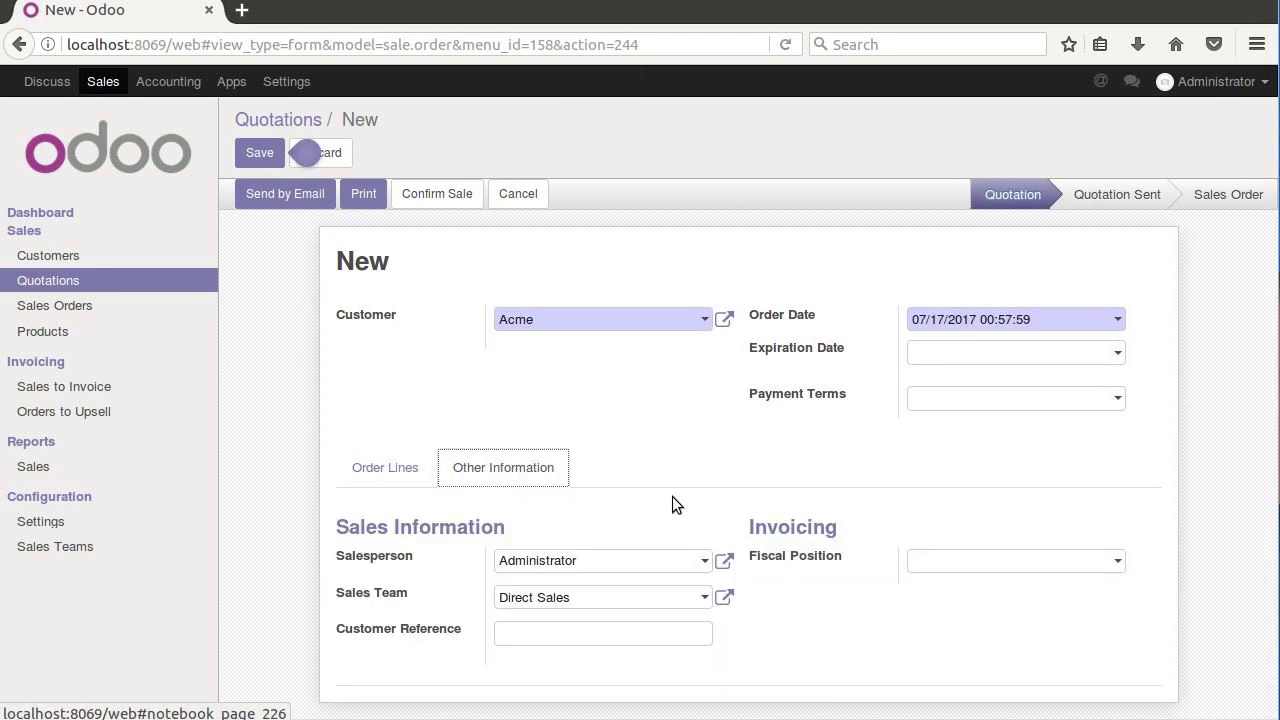
click(1014, 563)
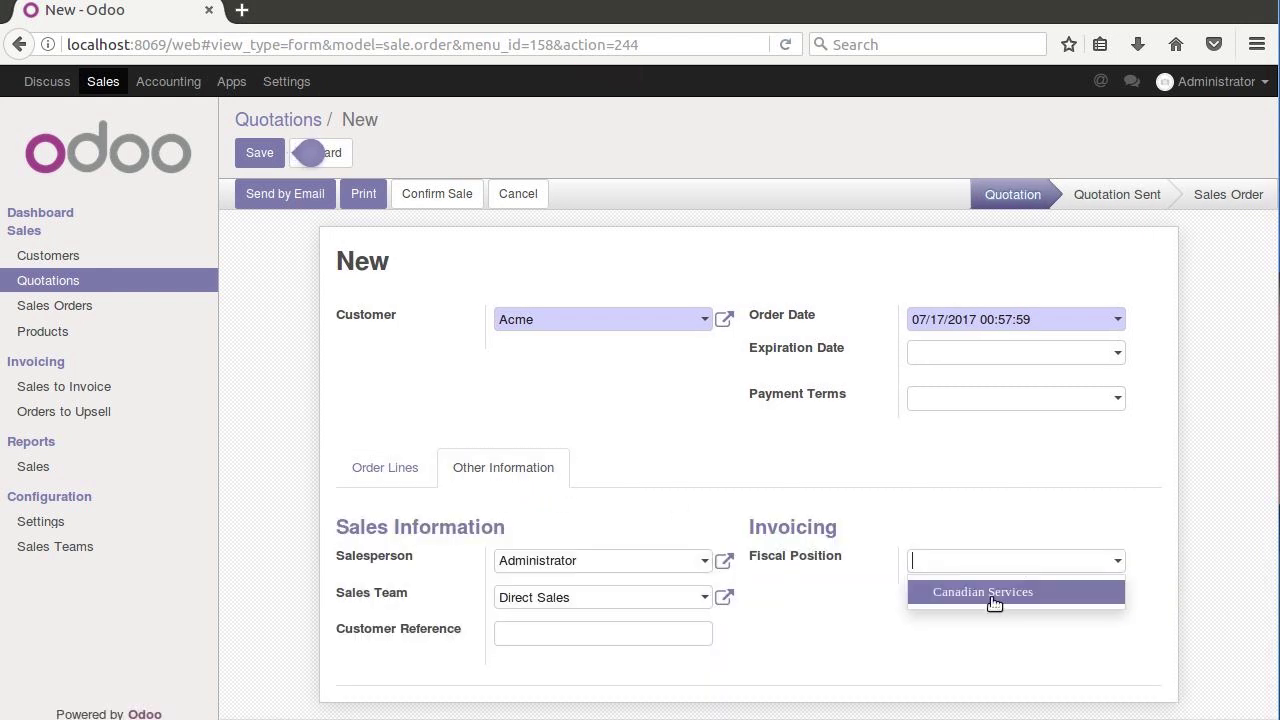
click(994, 600)
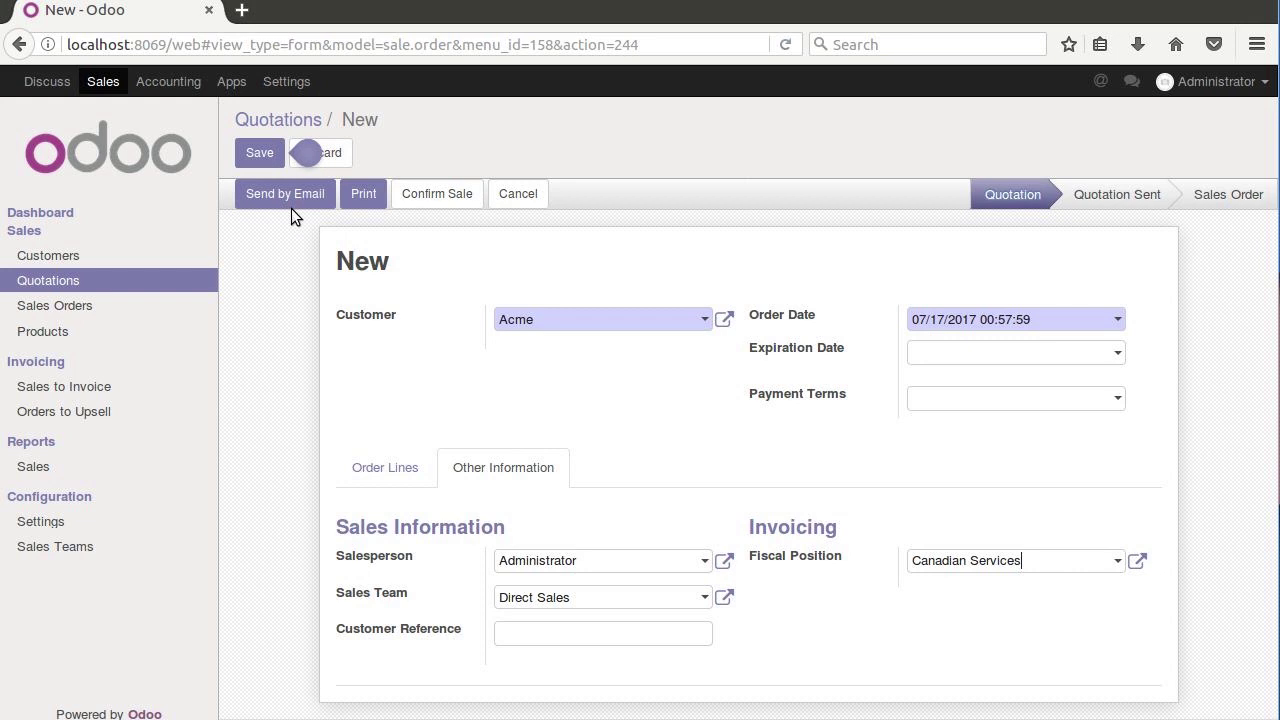
click(260, 155)
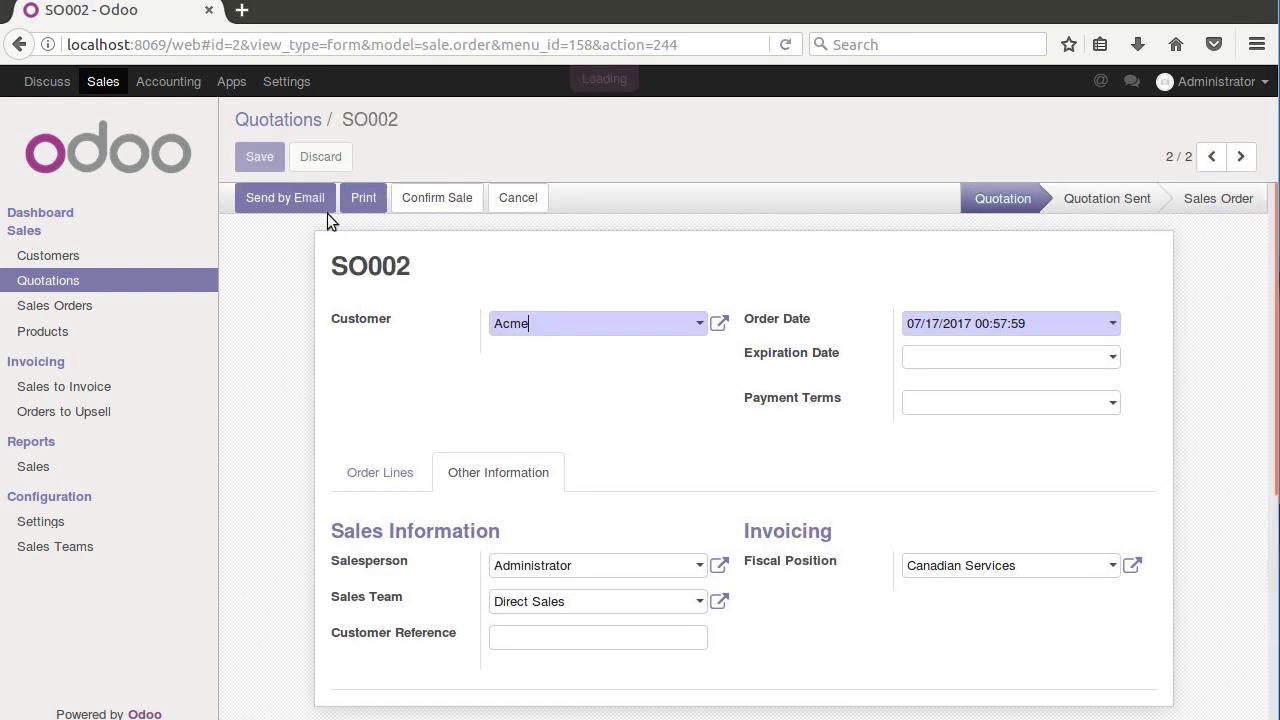
Confirm SO002 and create its draft invoice, now posting to 200020 Canadian Consulting Services
click(425, 204)
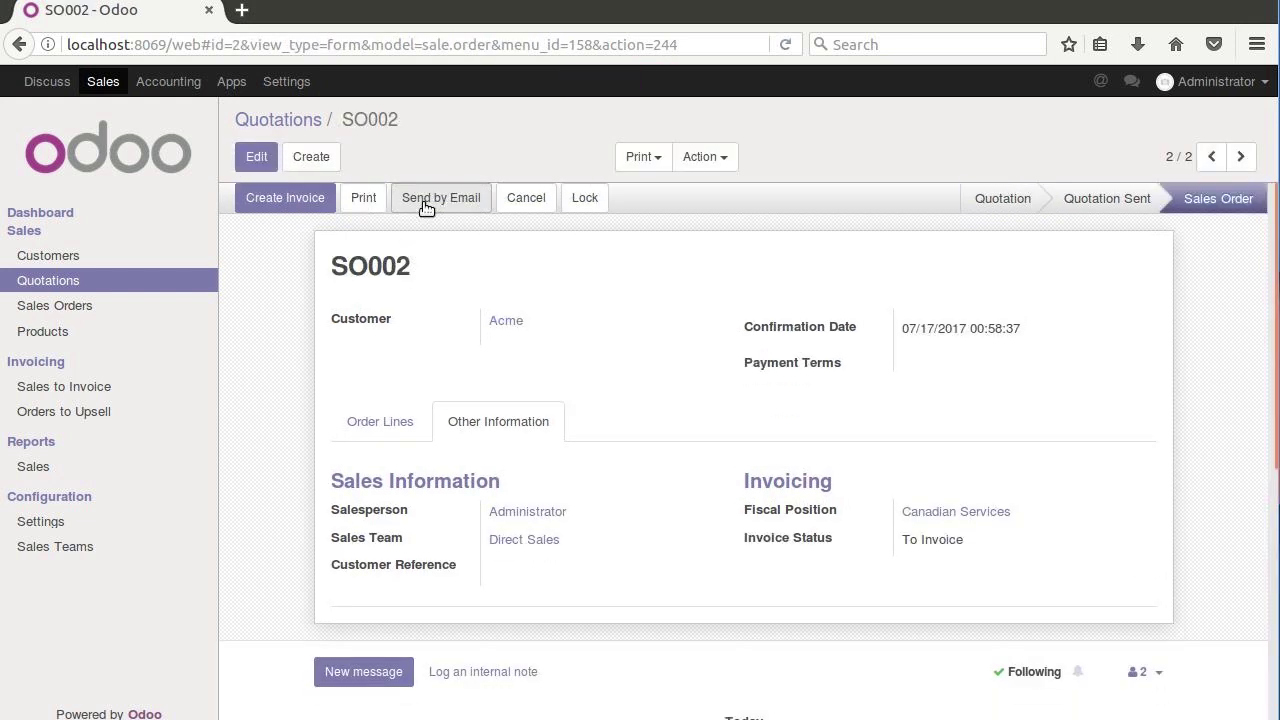
click(290, 199)
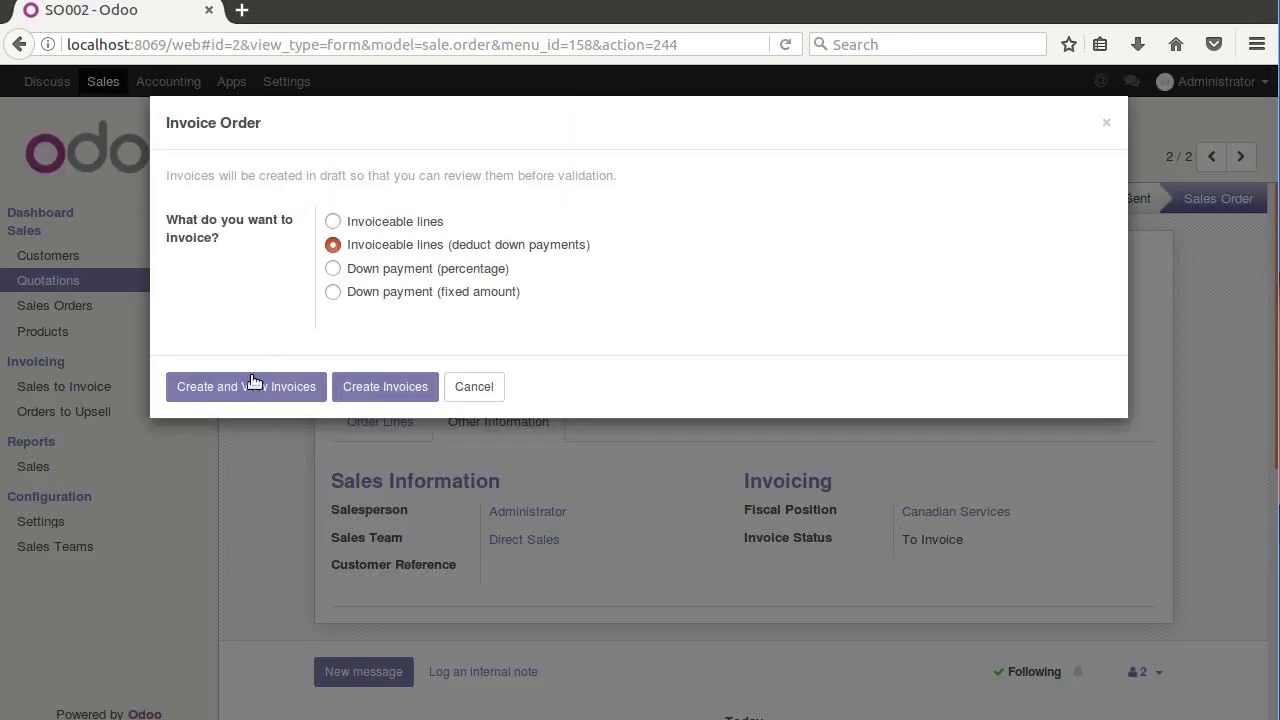
click(253, 384)
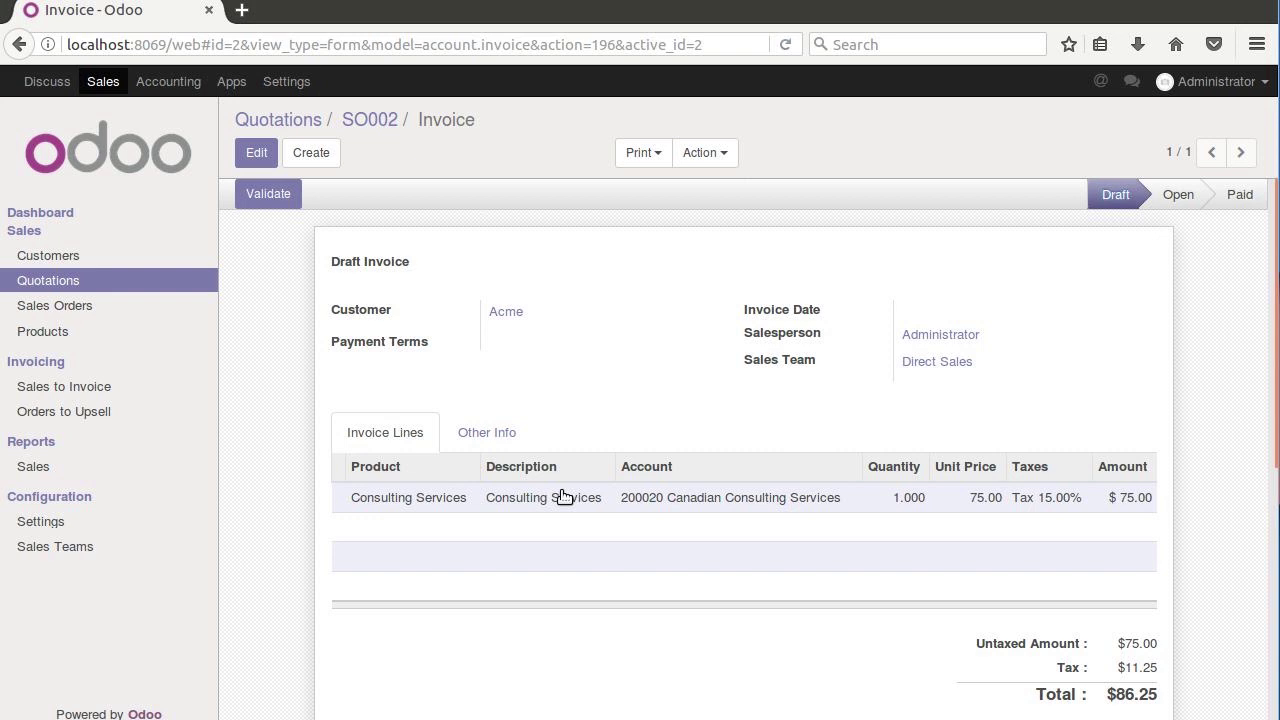
Open Acme's contact record, set its country to Canada, and save
click(500, 312)
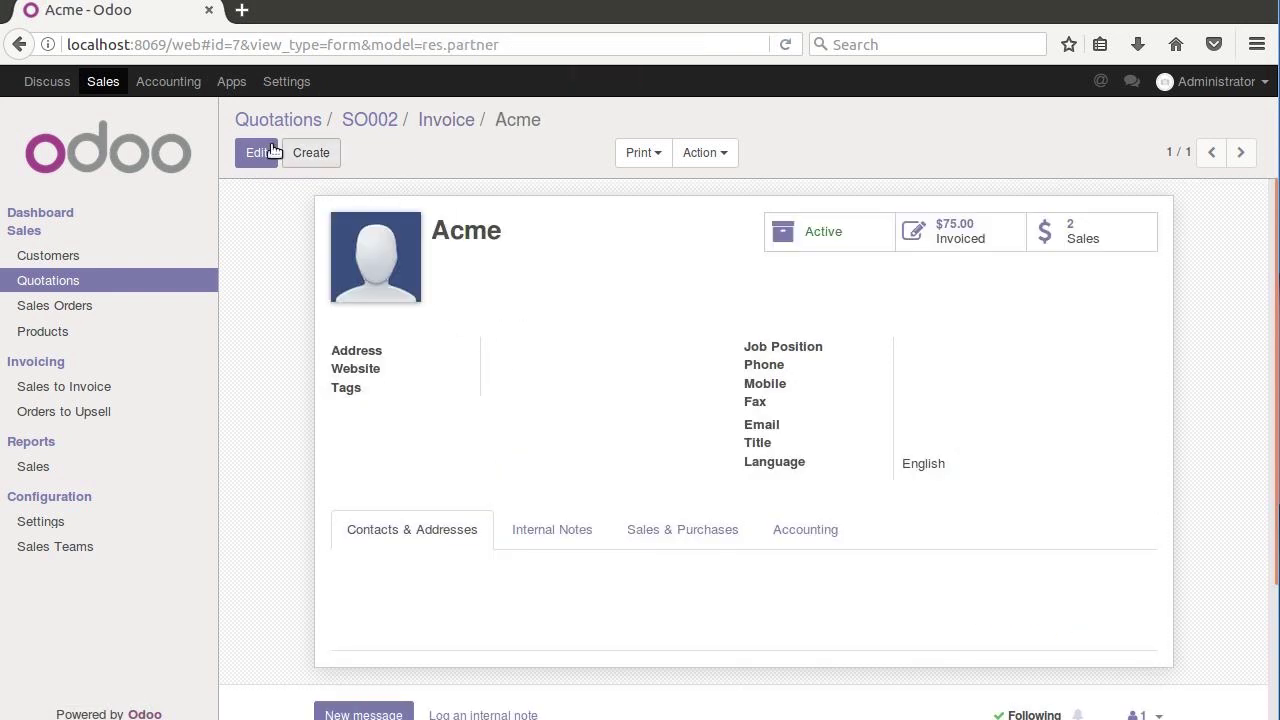
key(alt+shift+a)
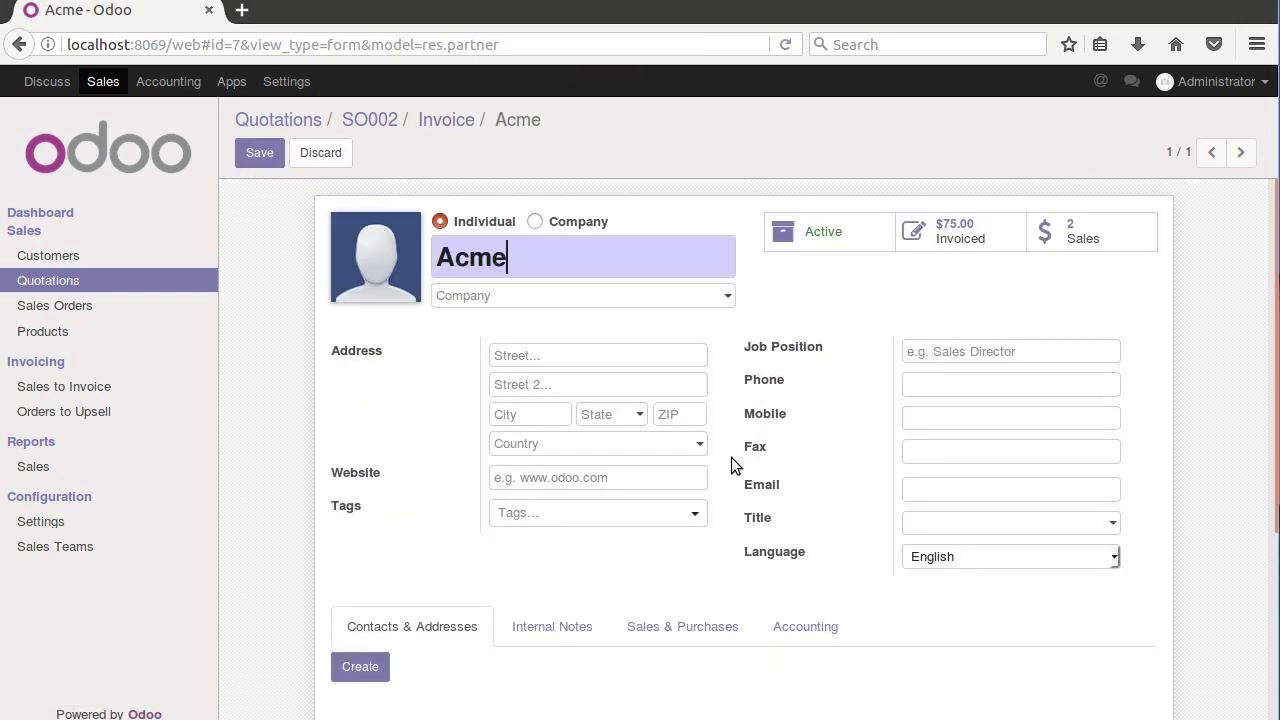
click(552, 446)
text(ca)
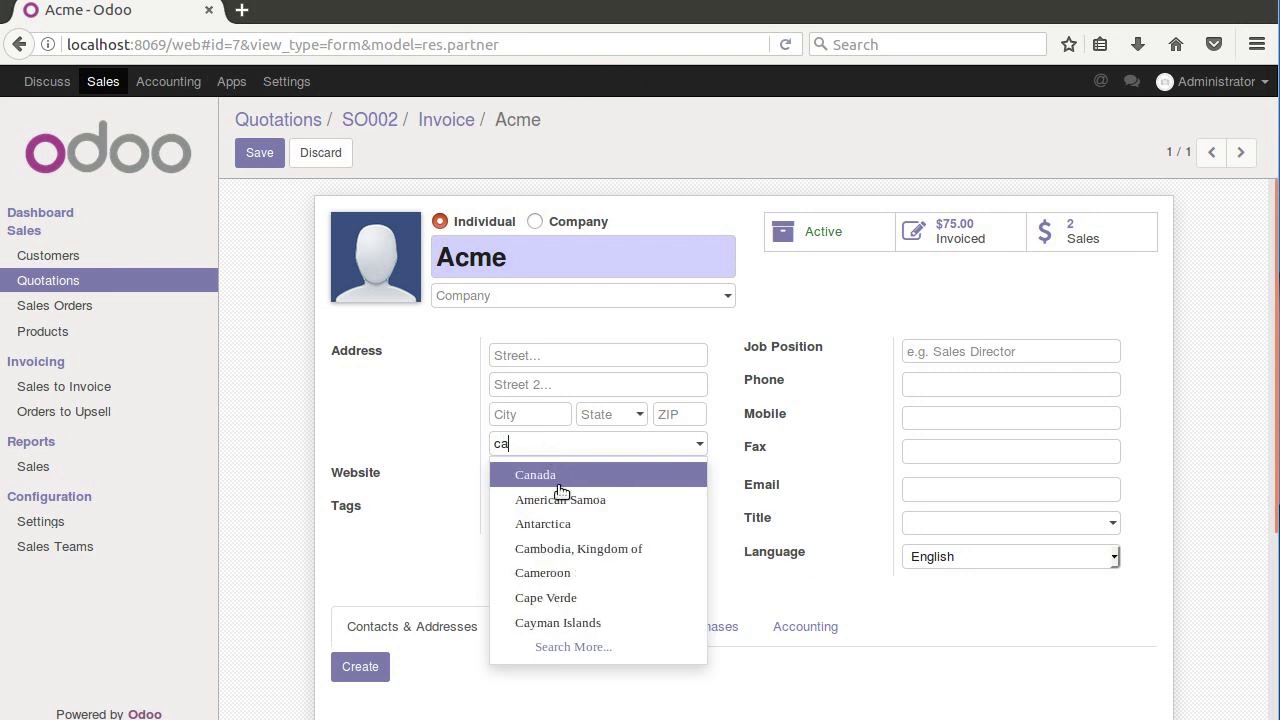
click(556, 478)
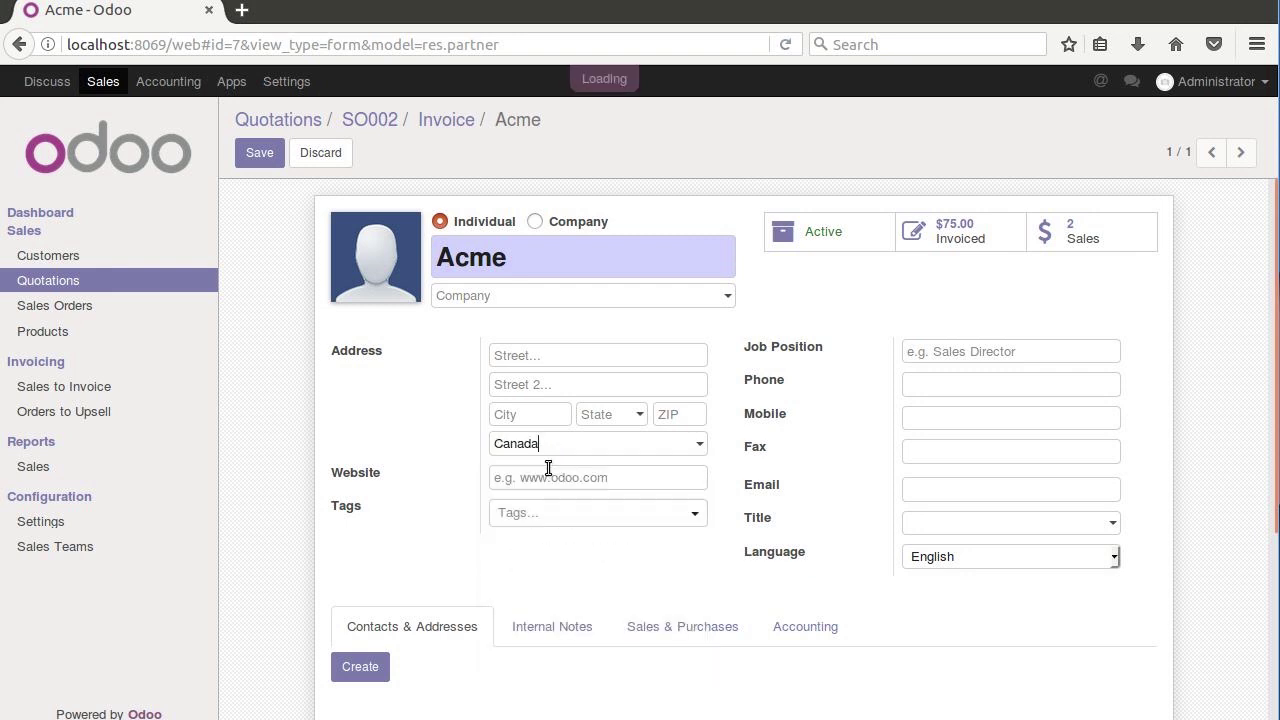
click(268, 160)
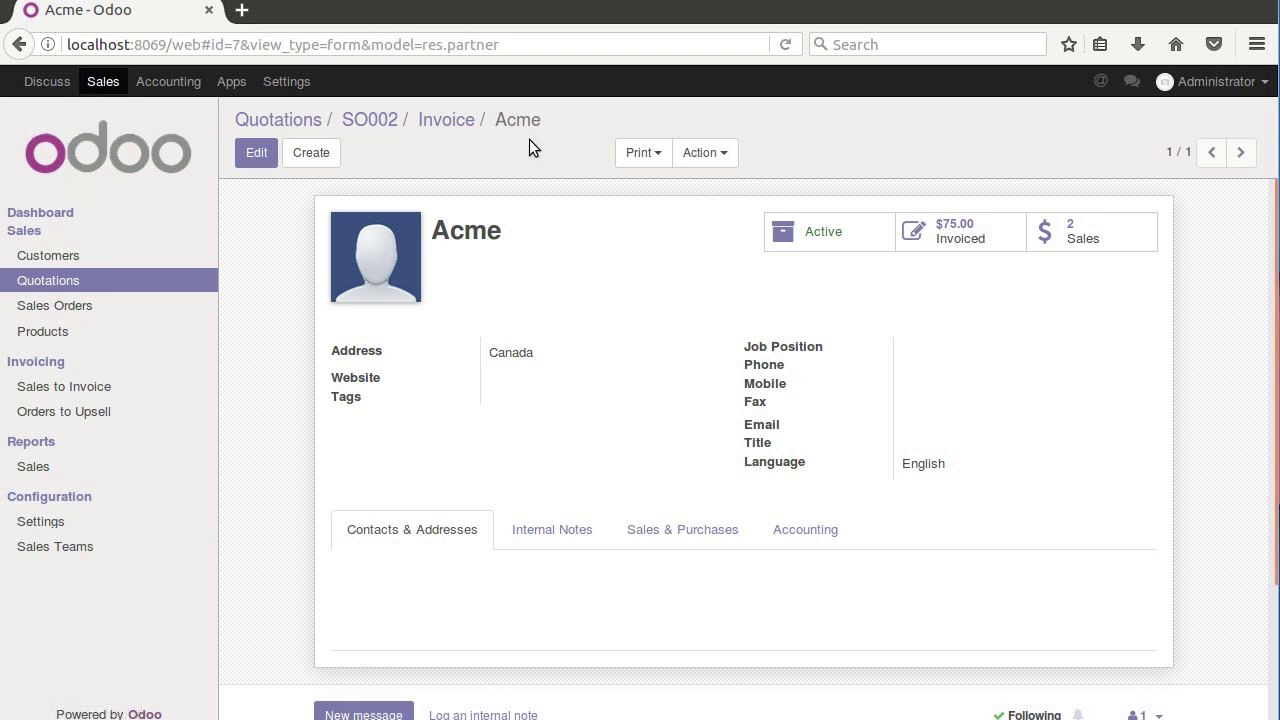
Create a new contact with the person's full name and country United States, then save
click(311, 152)
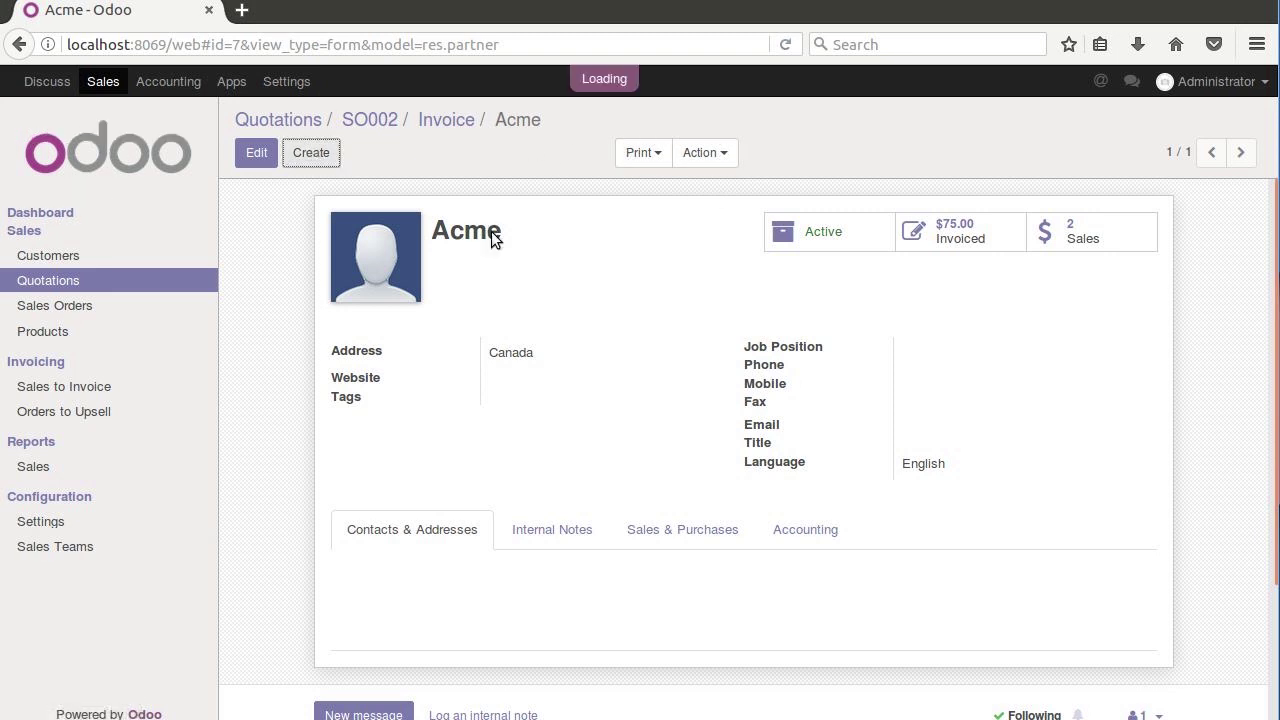
text(B)
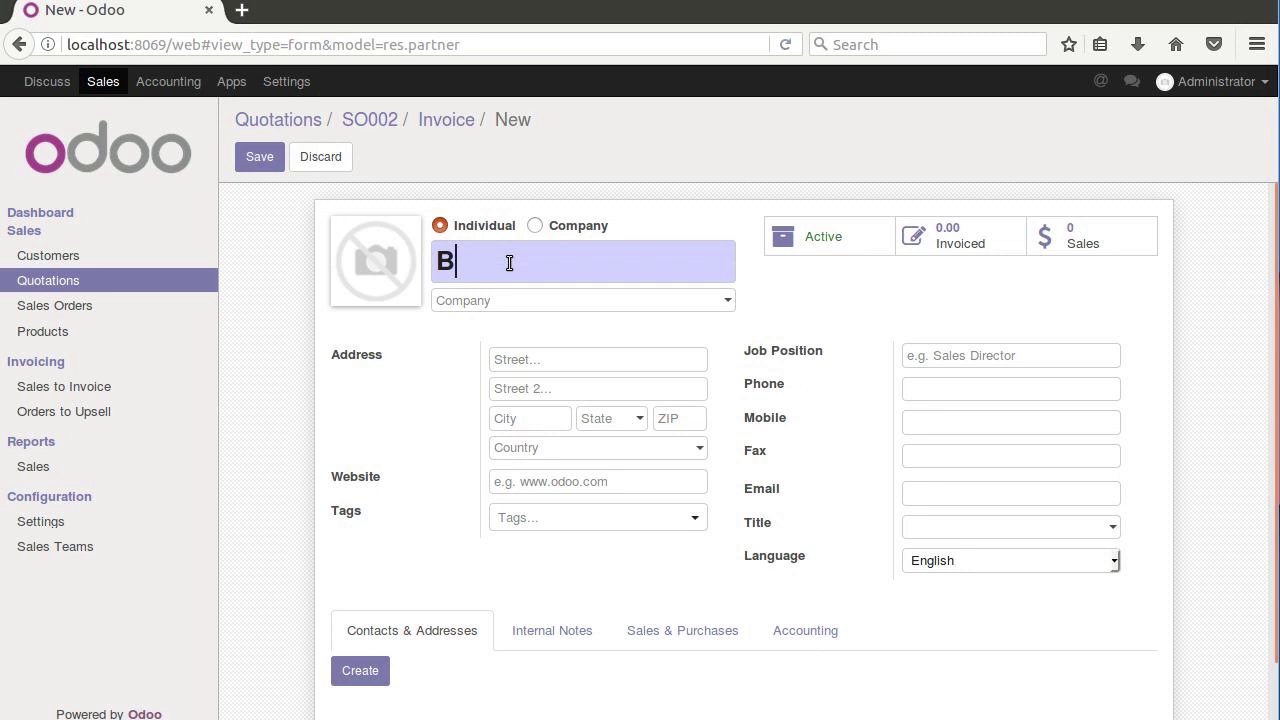
text(ob Sacamanto)
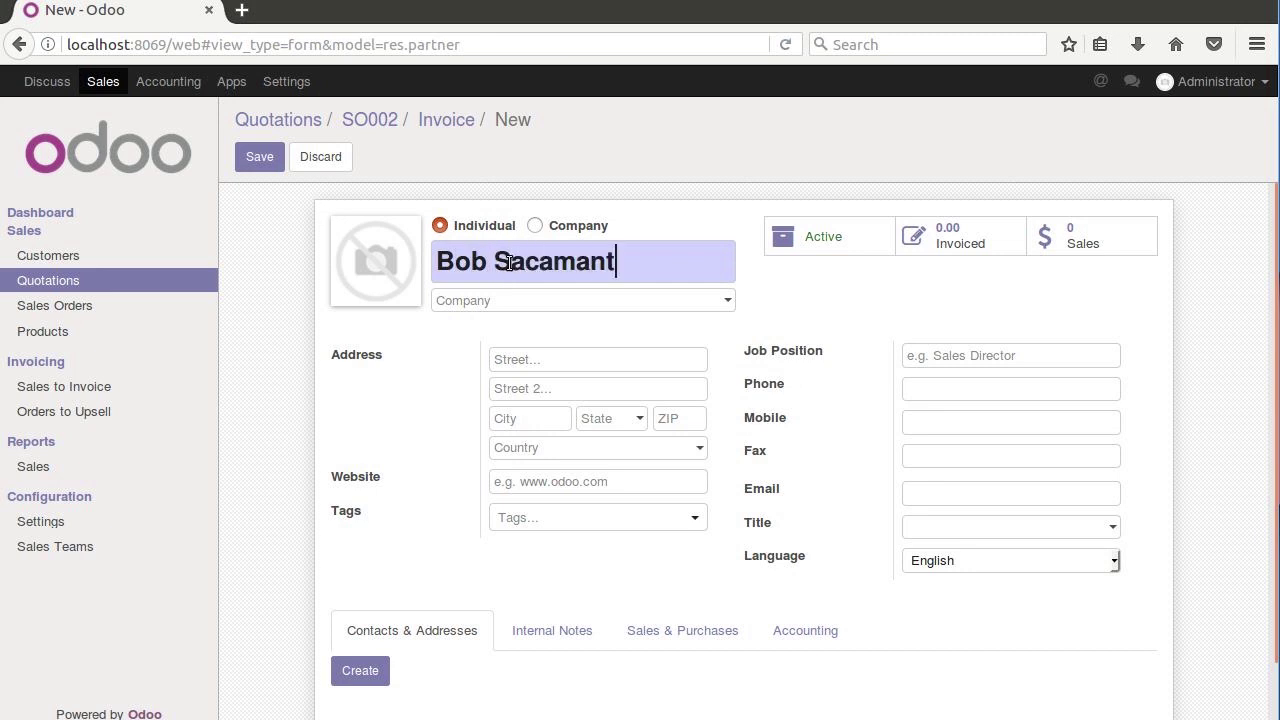
click(532, 451)
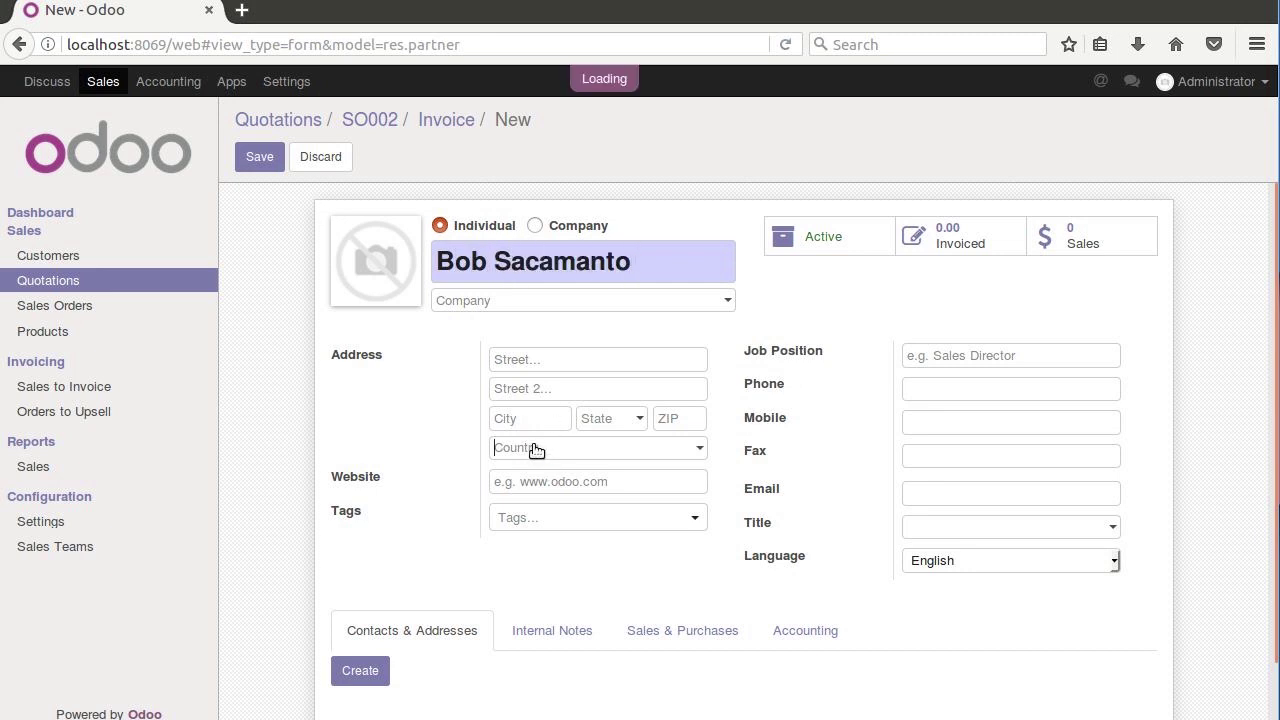
text(Unite)
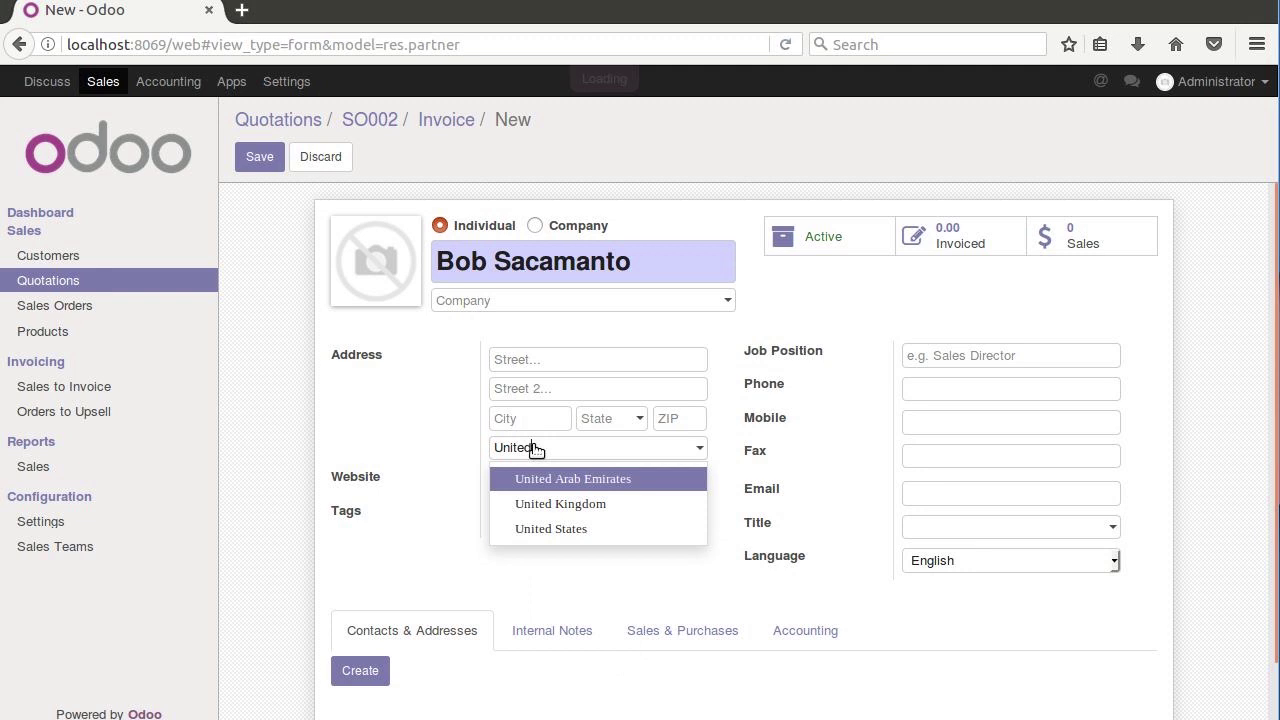
text(d)
click(567, 536)
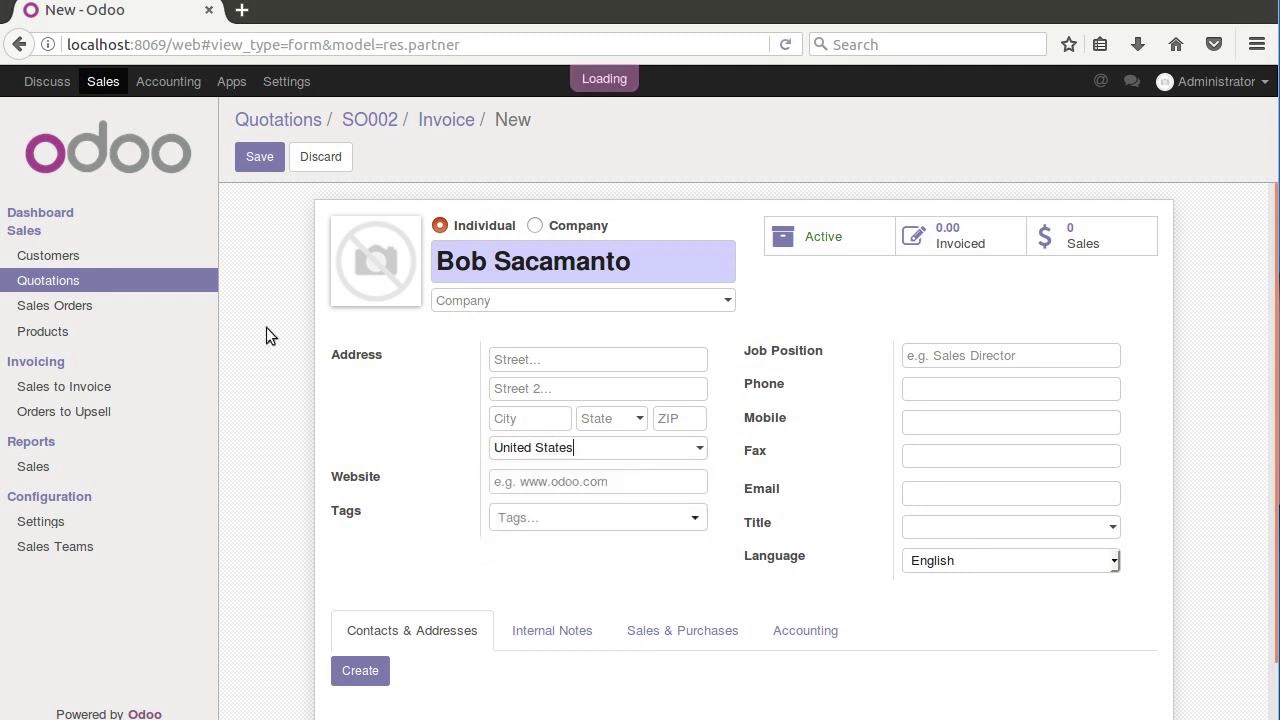
click(259, 159)
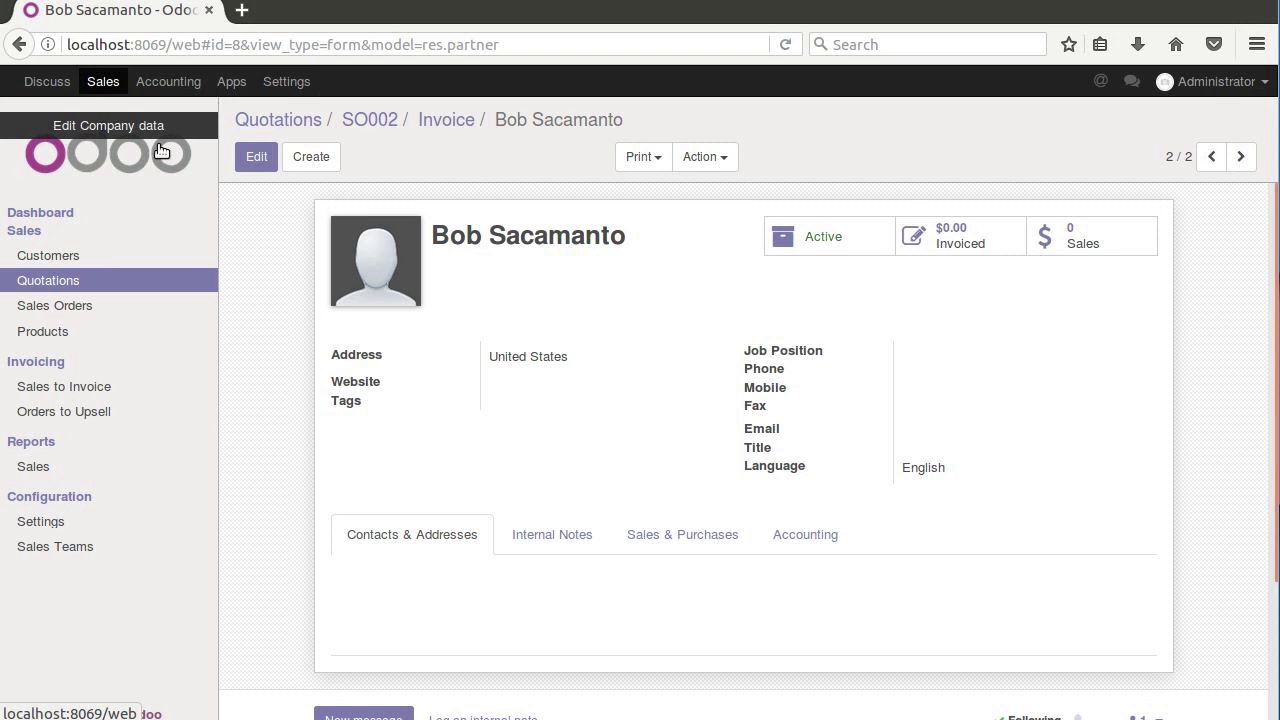
Open the Canadian Services fiscal position in Accounting for editing
click(163, 86)
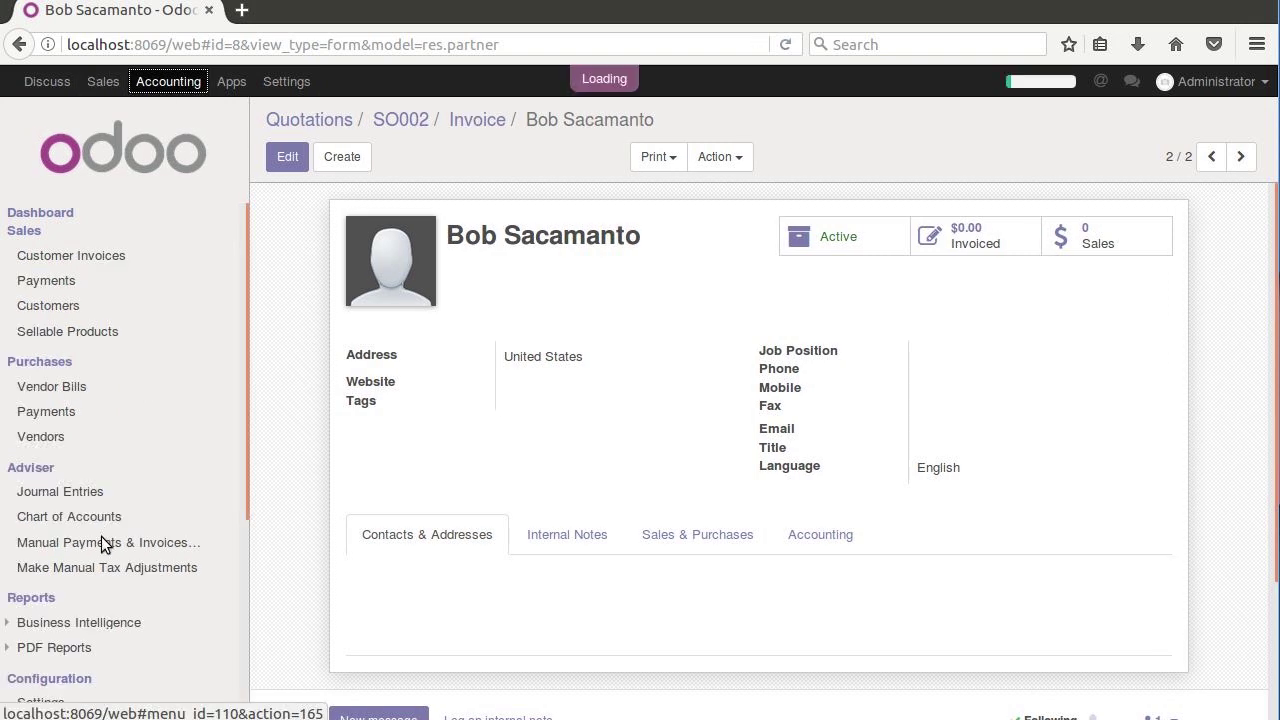
scroll(101, 540, down, 5)
click(72, 517)
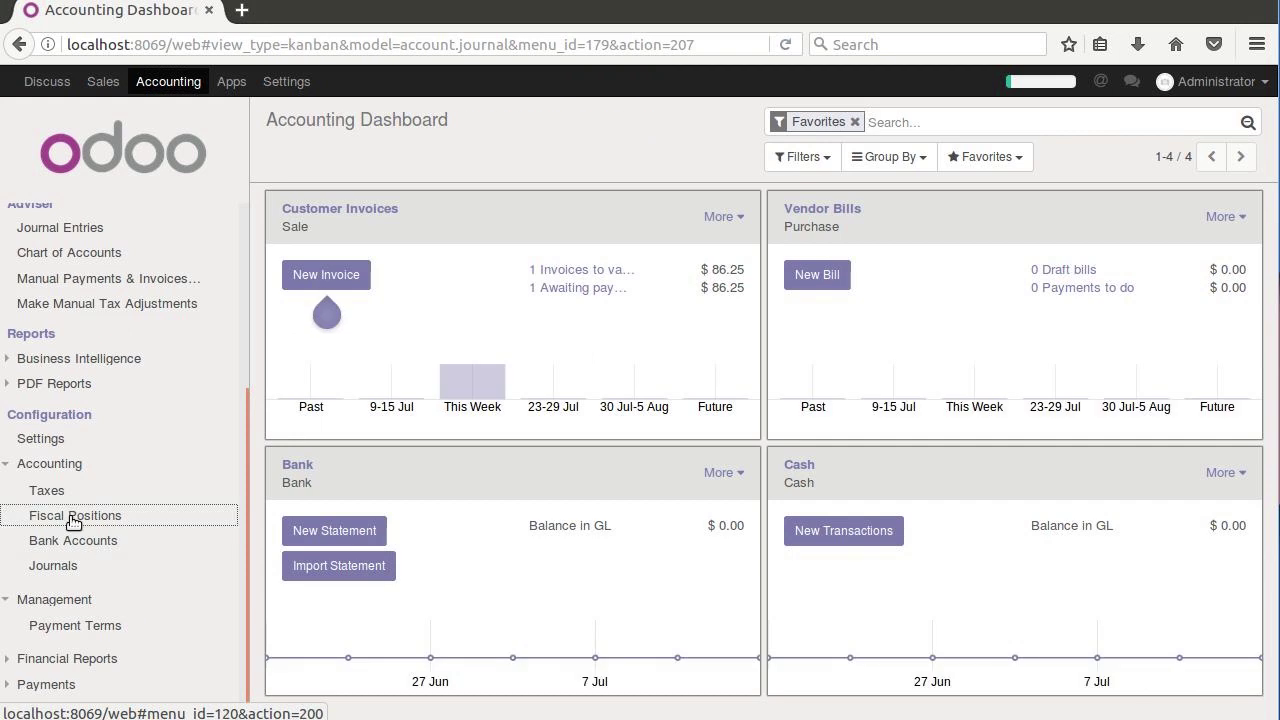
click(352, 246)
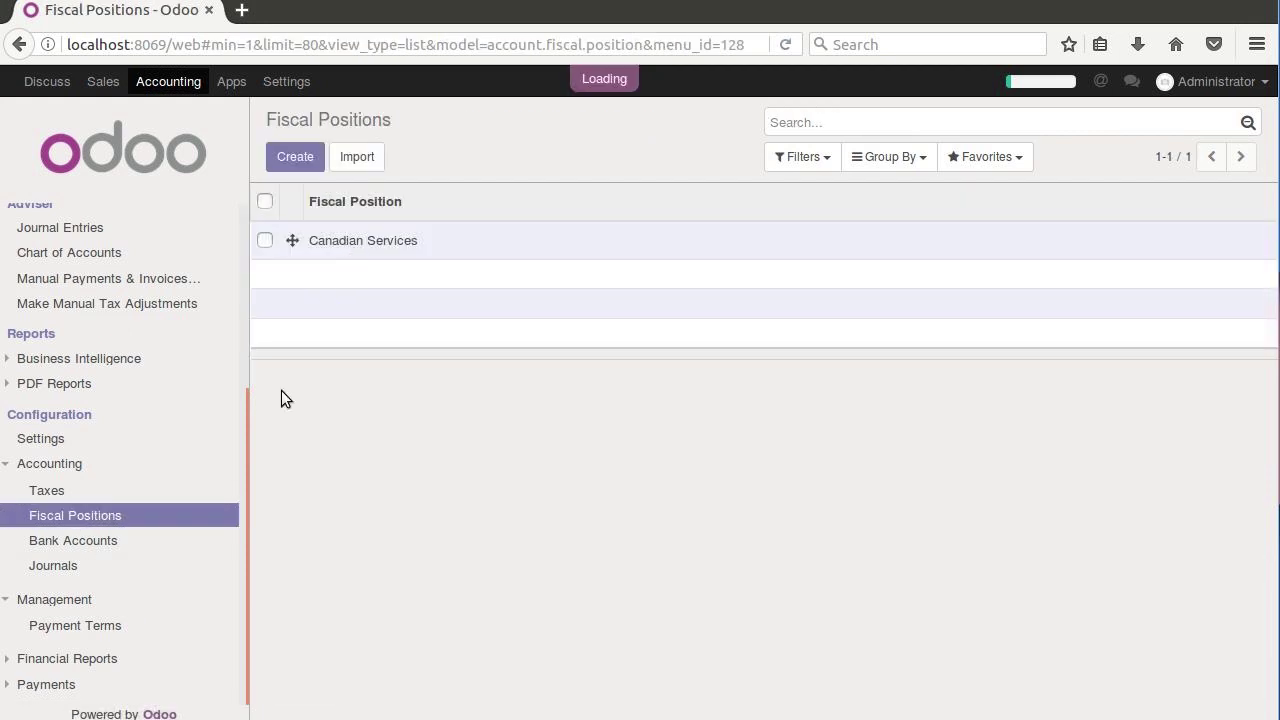
click(288, 154)
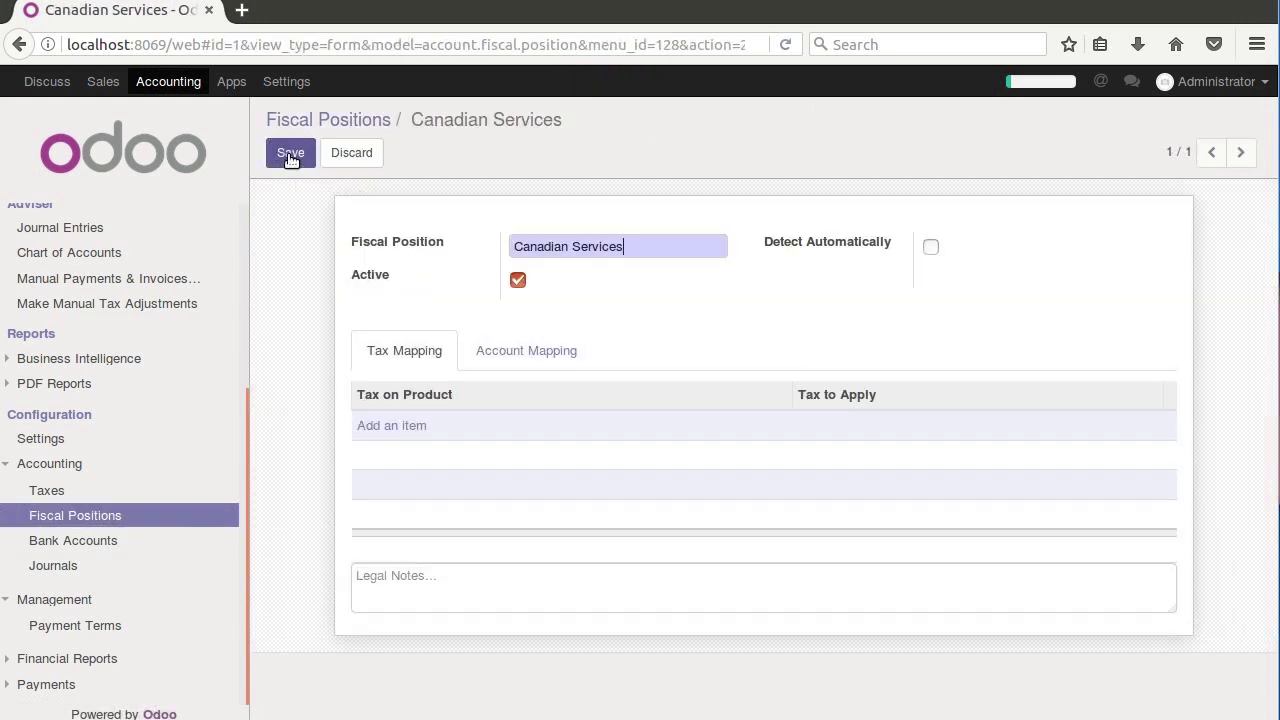
Turn on Detect Automatically and set the country to Canada, leaving province empty
click(930, 248)
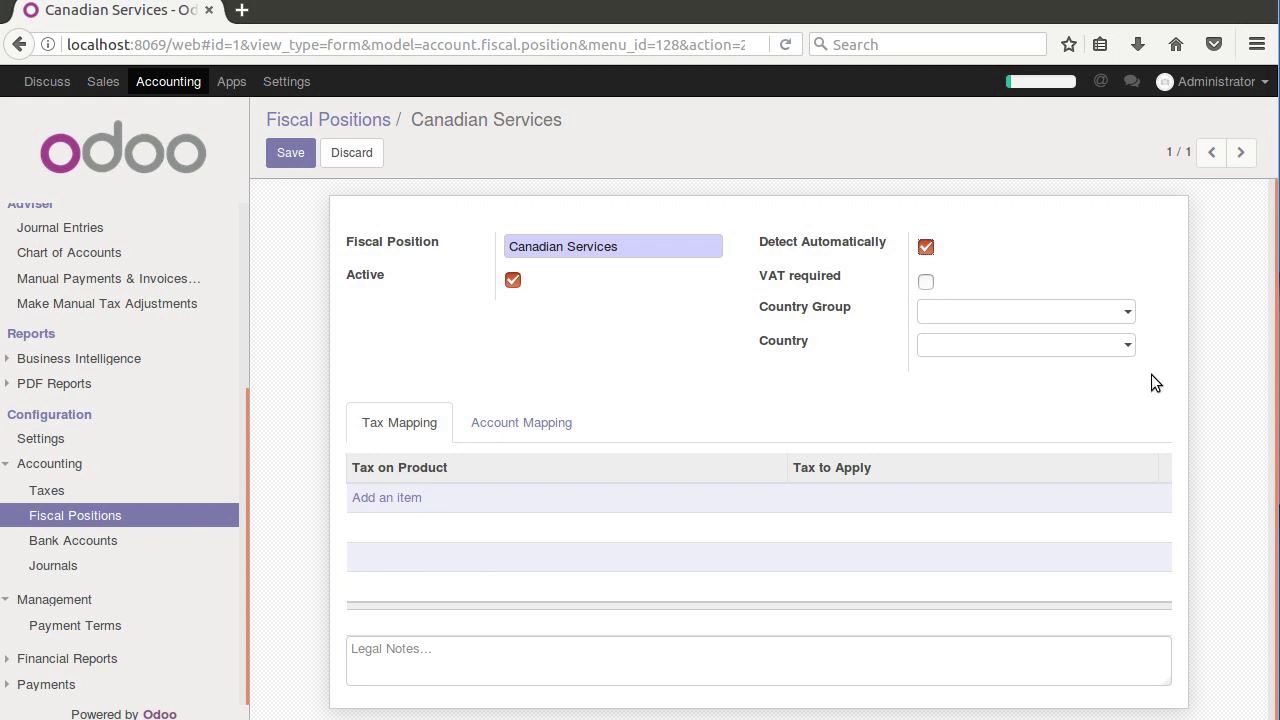
click(1052, 348)
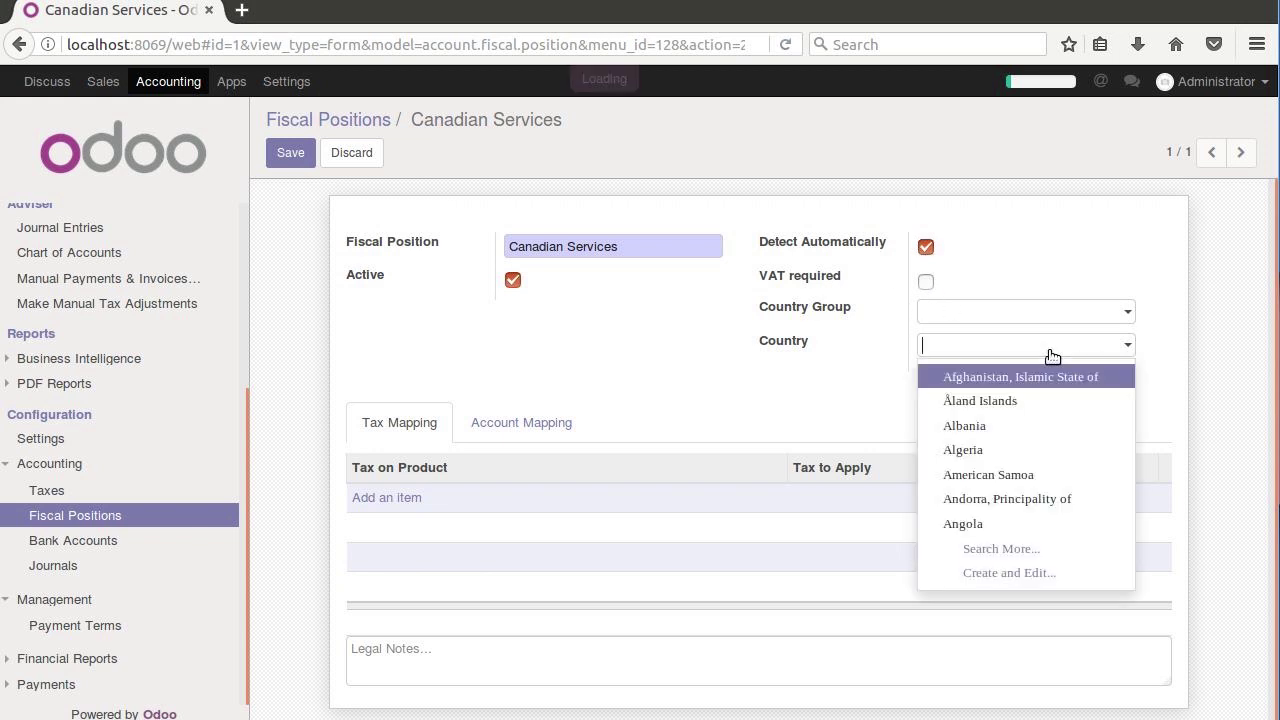
click(955, 348)
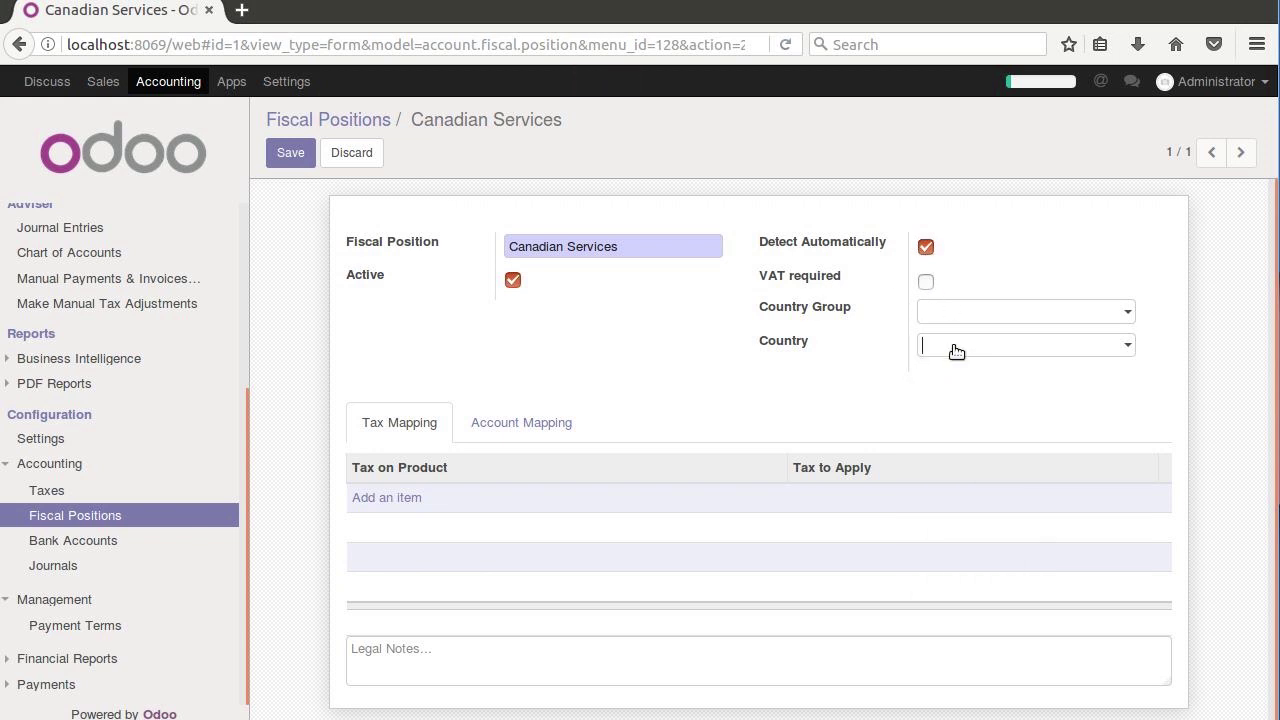
text(Canaa)
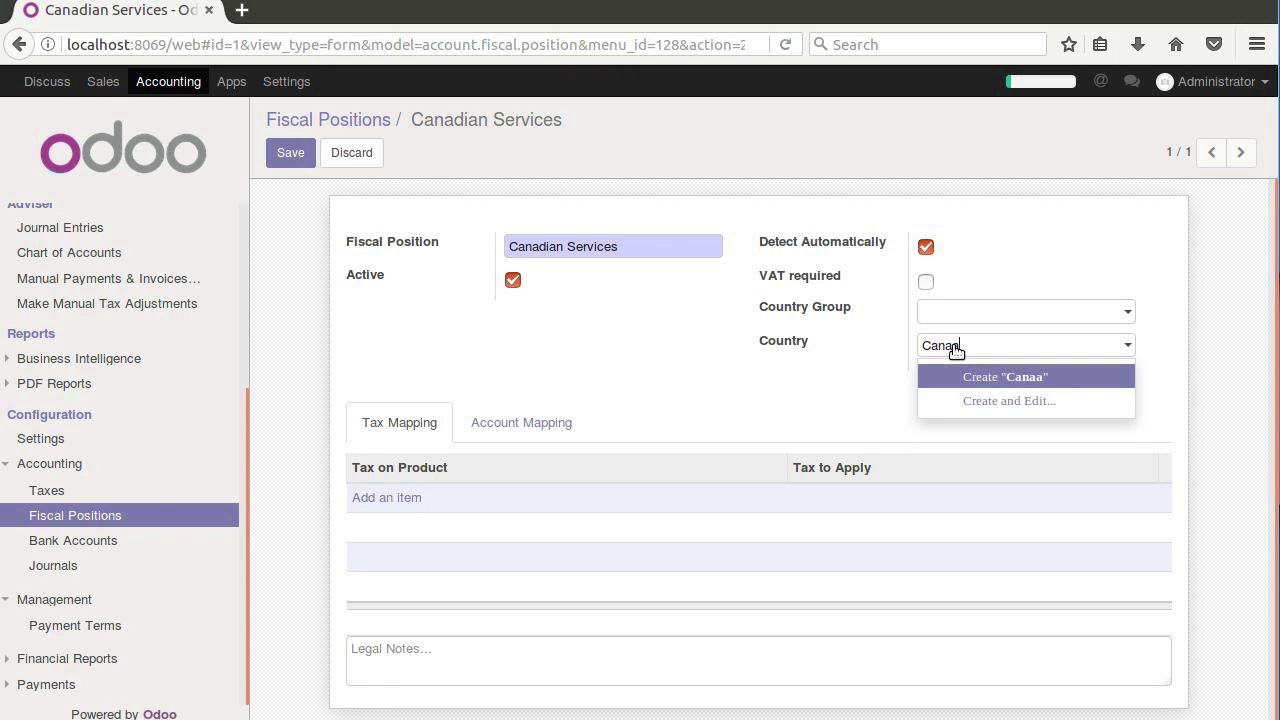
key(BackSpace)
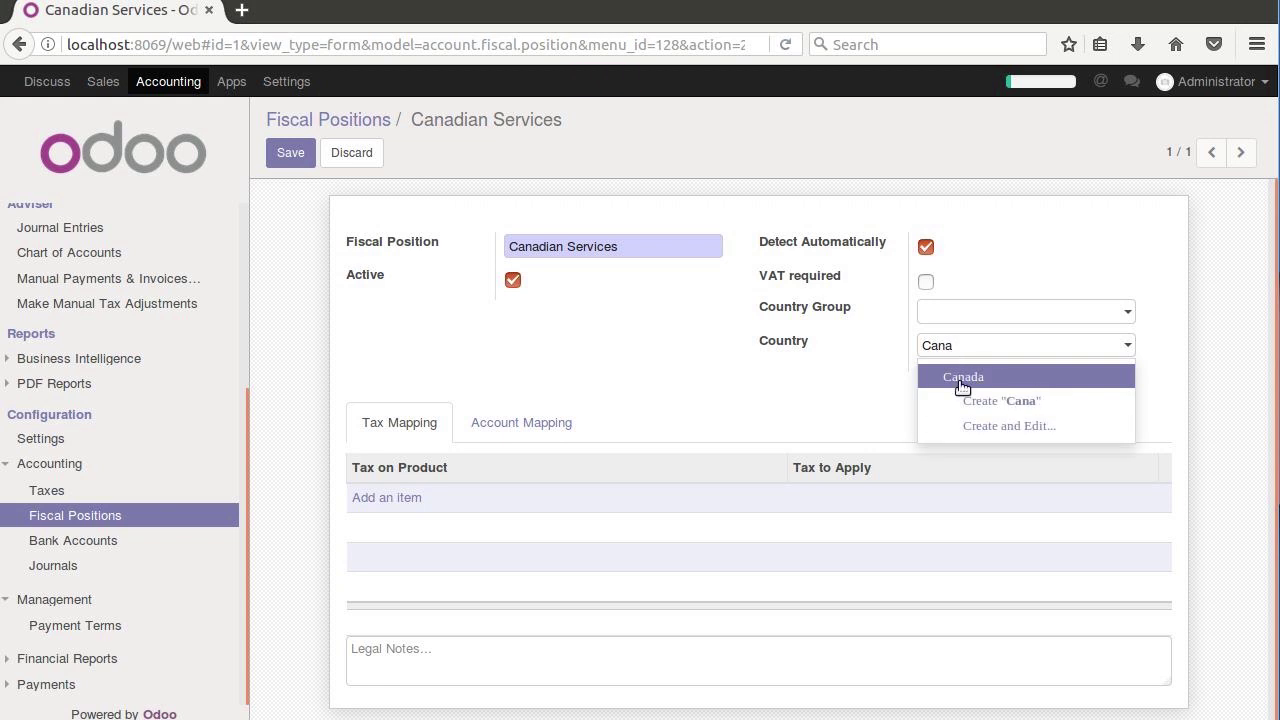
click(962, 380)
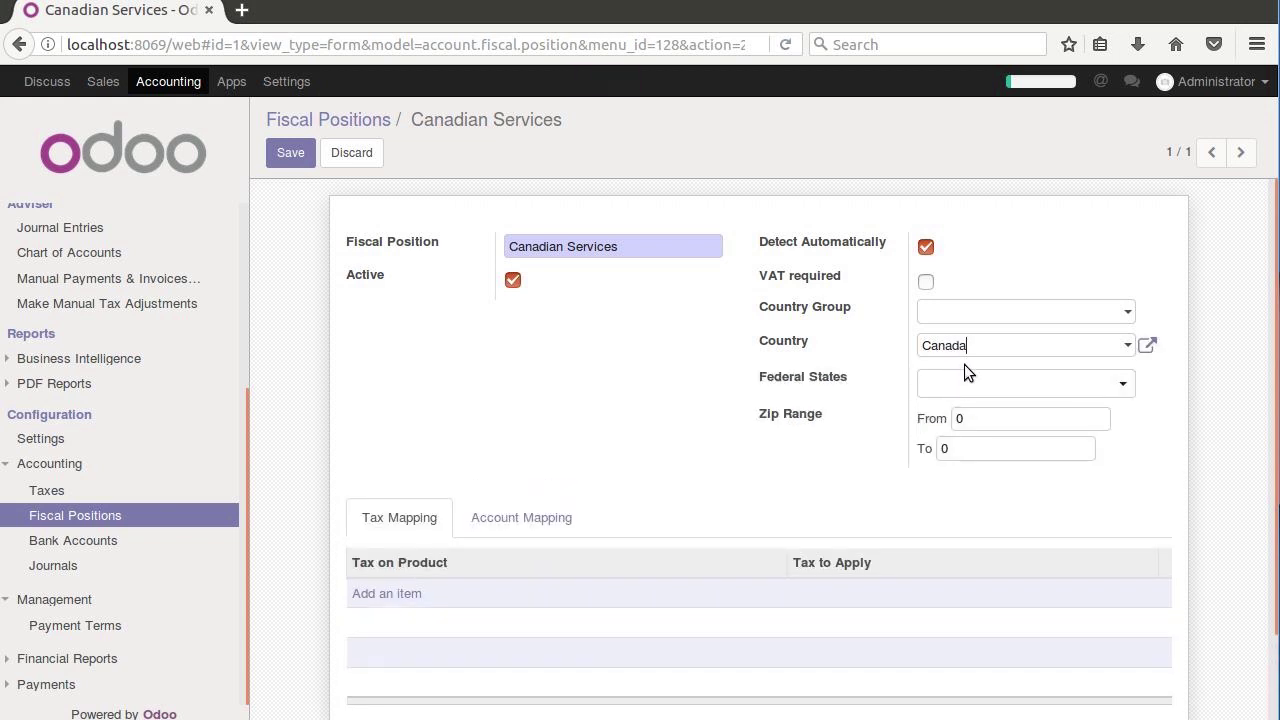
click(1121, 387)
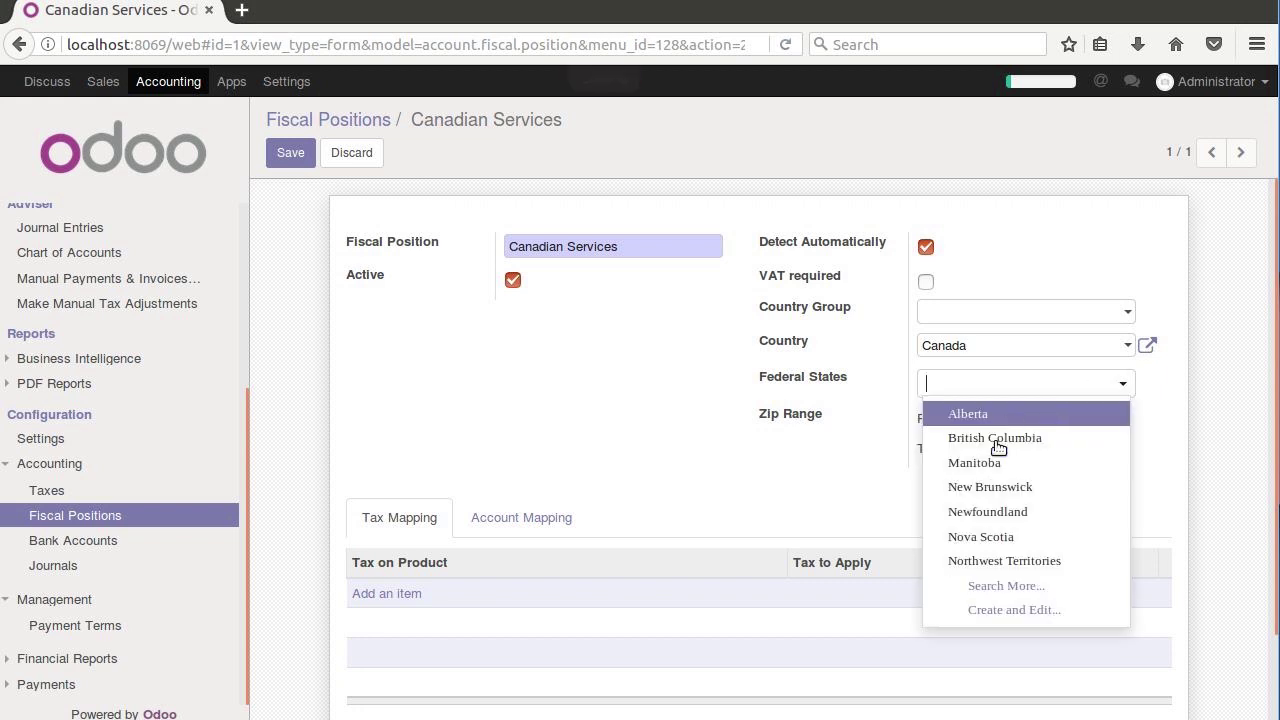
click(504, 432)
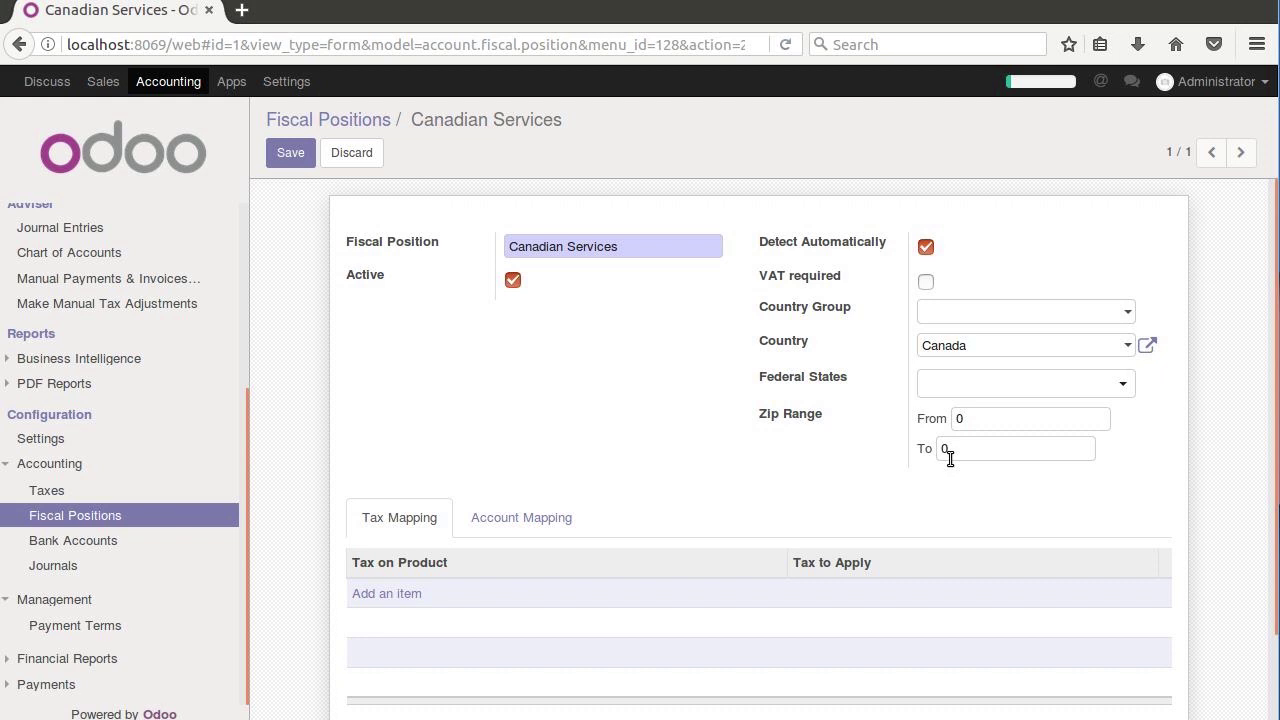
Check the existing account mapping, then go back to the tax mapping table
scroll(494, 531, down, 2)
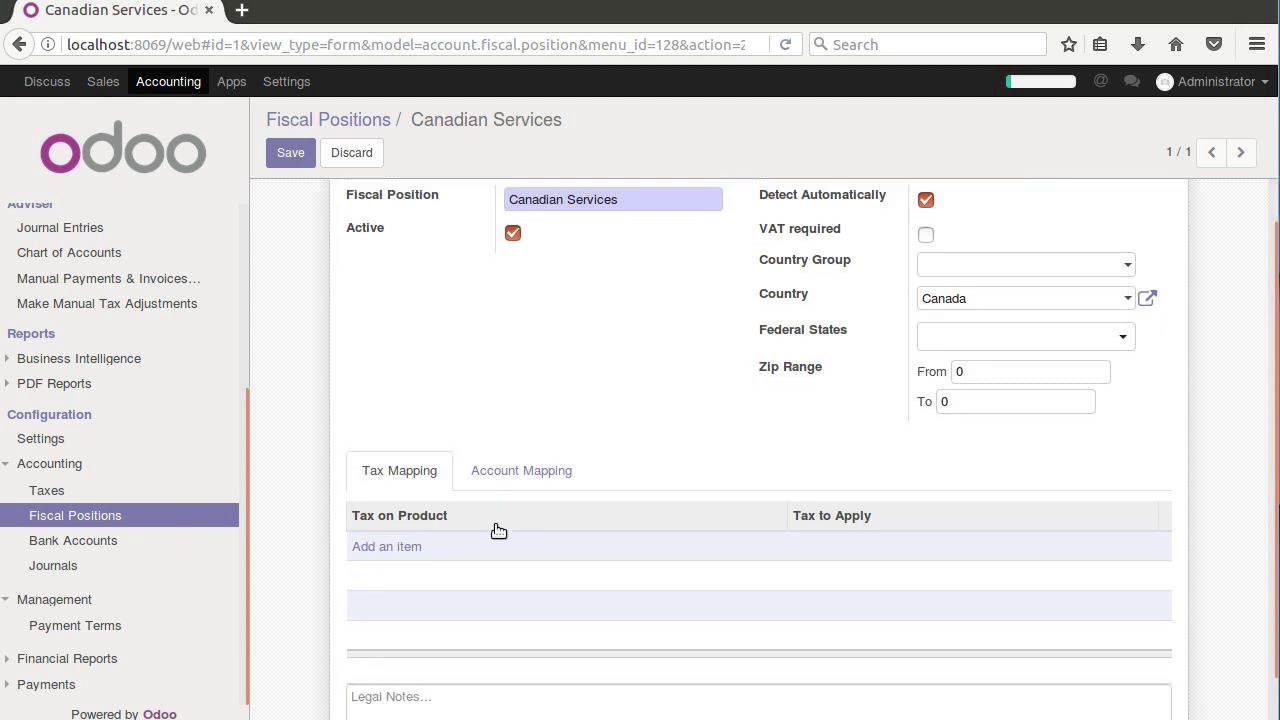
click(512, 430)
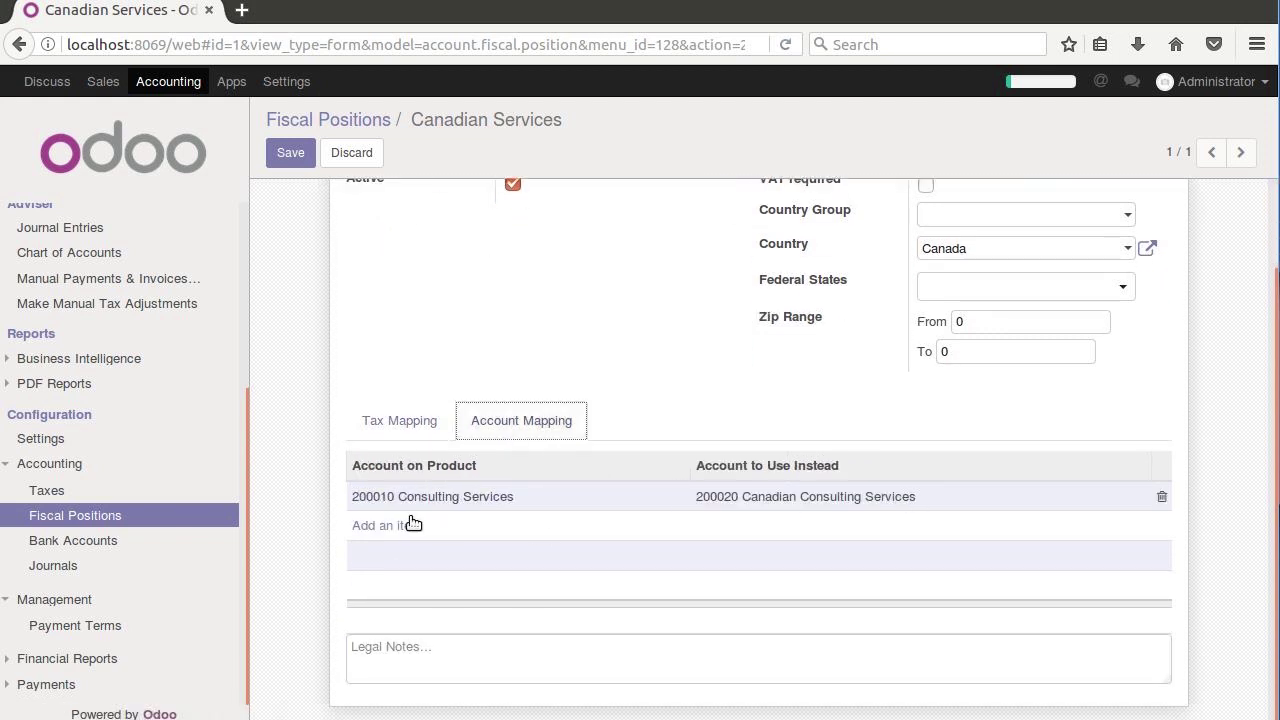
click(386, 430)
scroll(751, 466, up, 1)
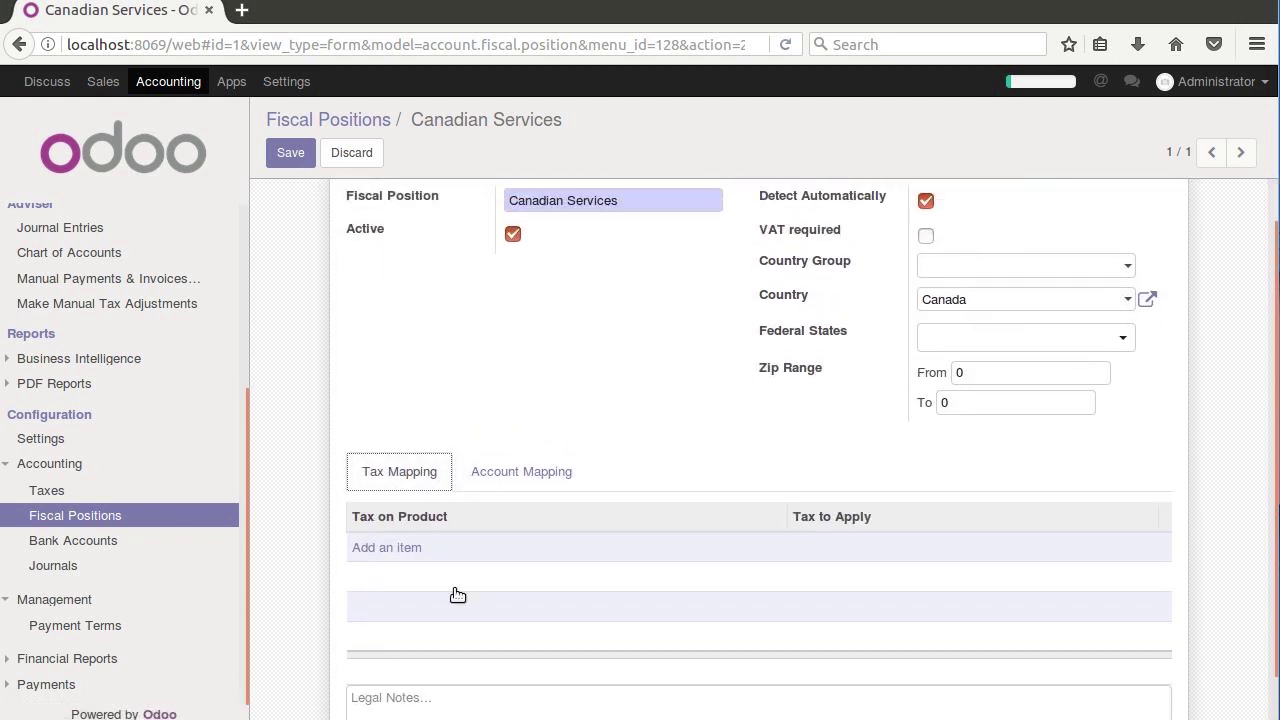
Map Tax 15.00% to a newly created 'Tax 4% Canadian' tax with amount 4
click(370, 553)
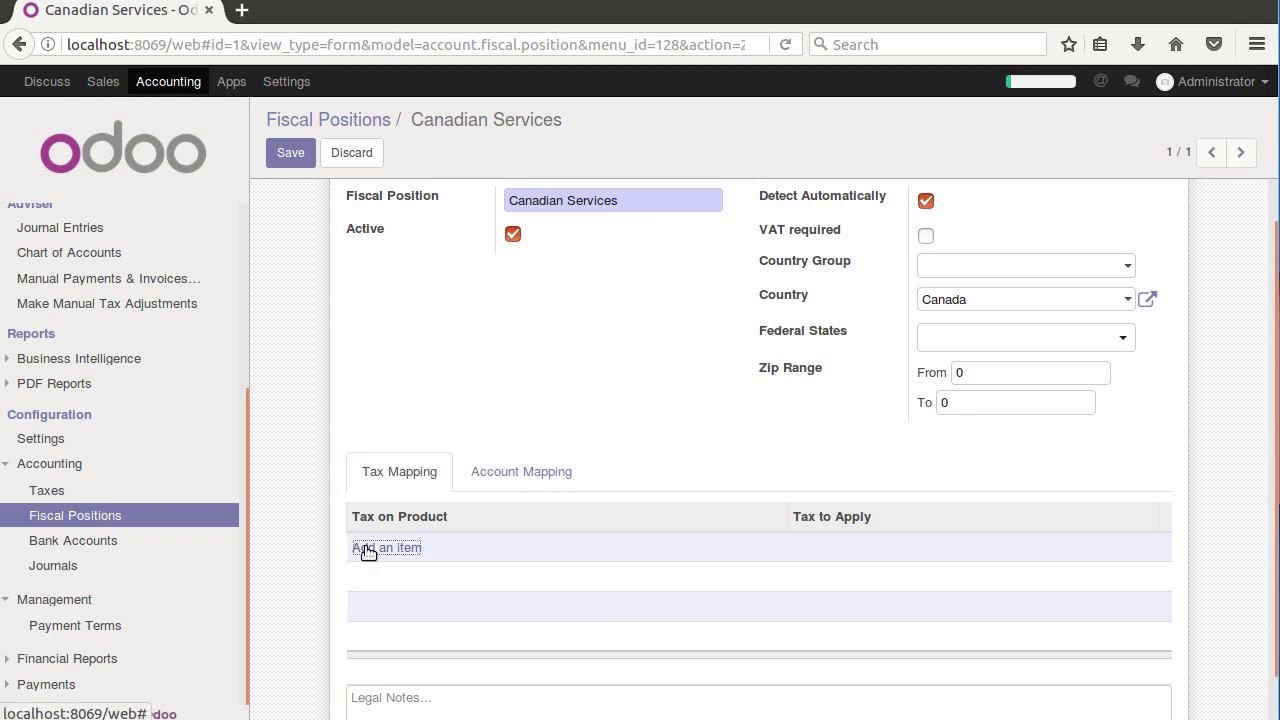
click(440, 549)
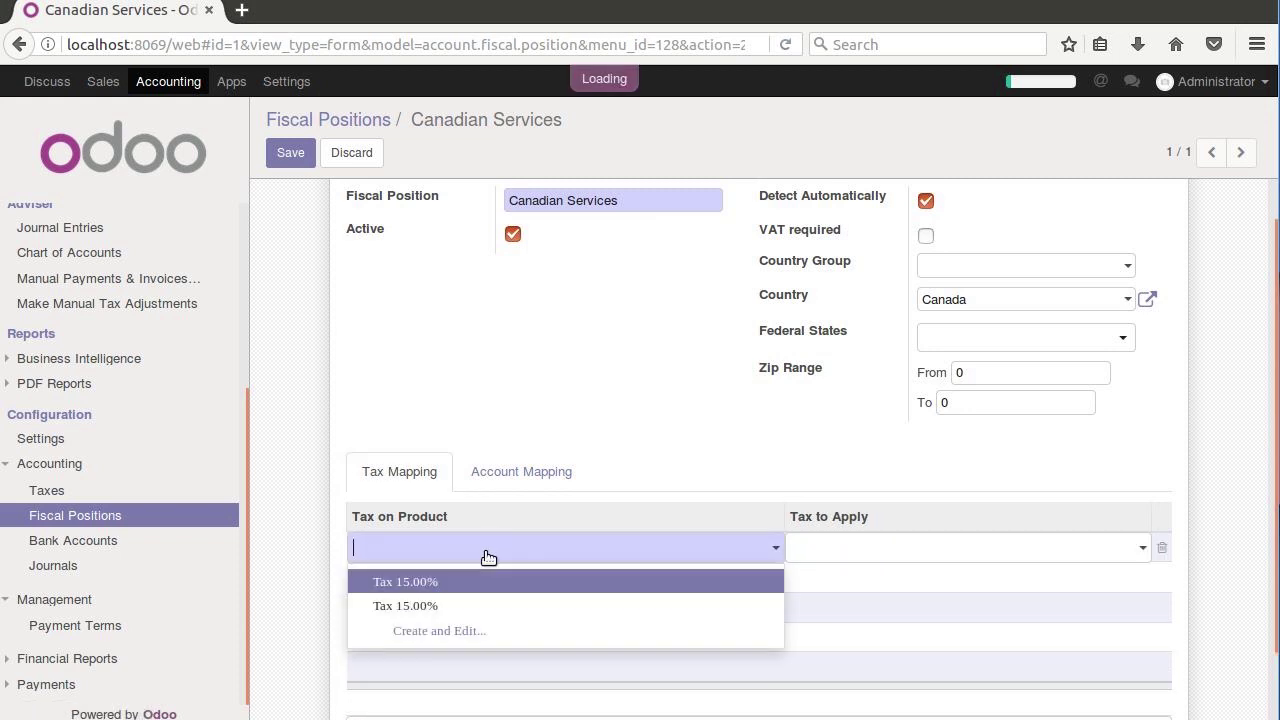
click(415, 585)
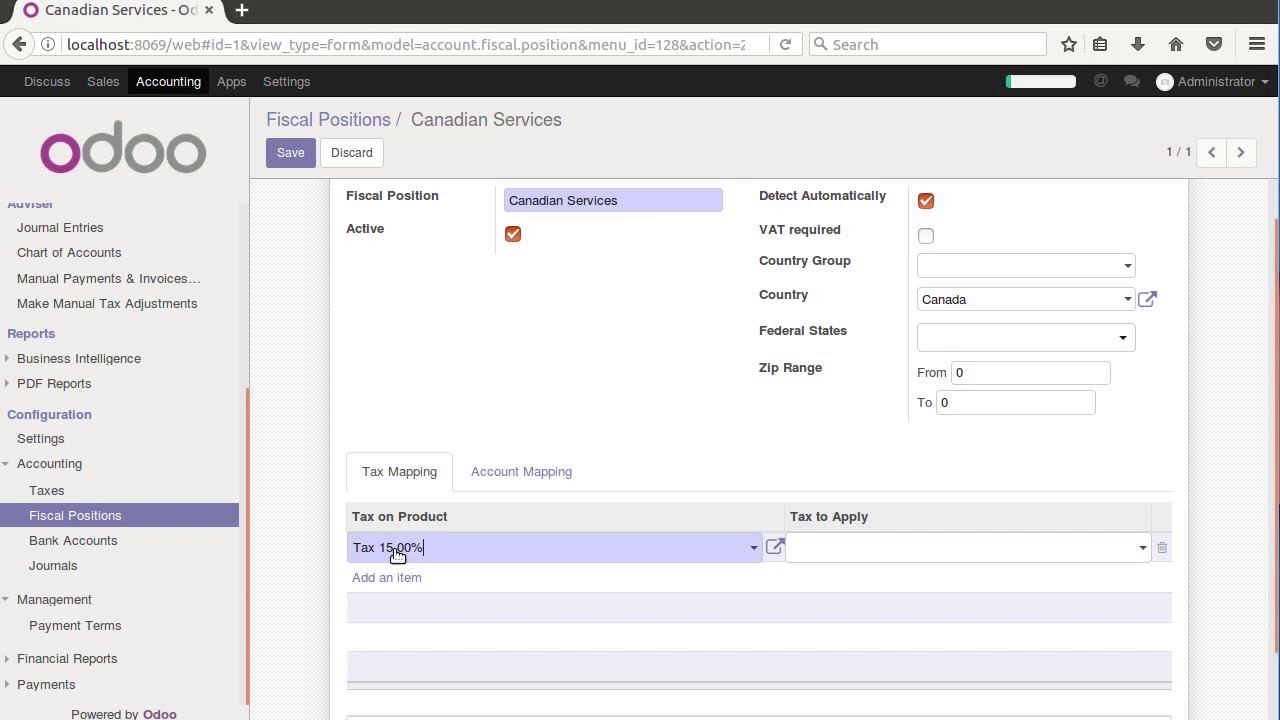
click(1045, 560)
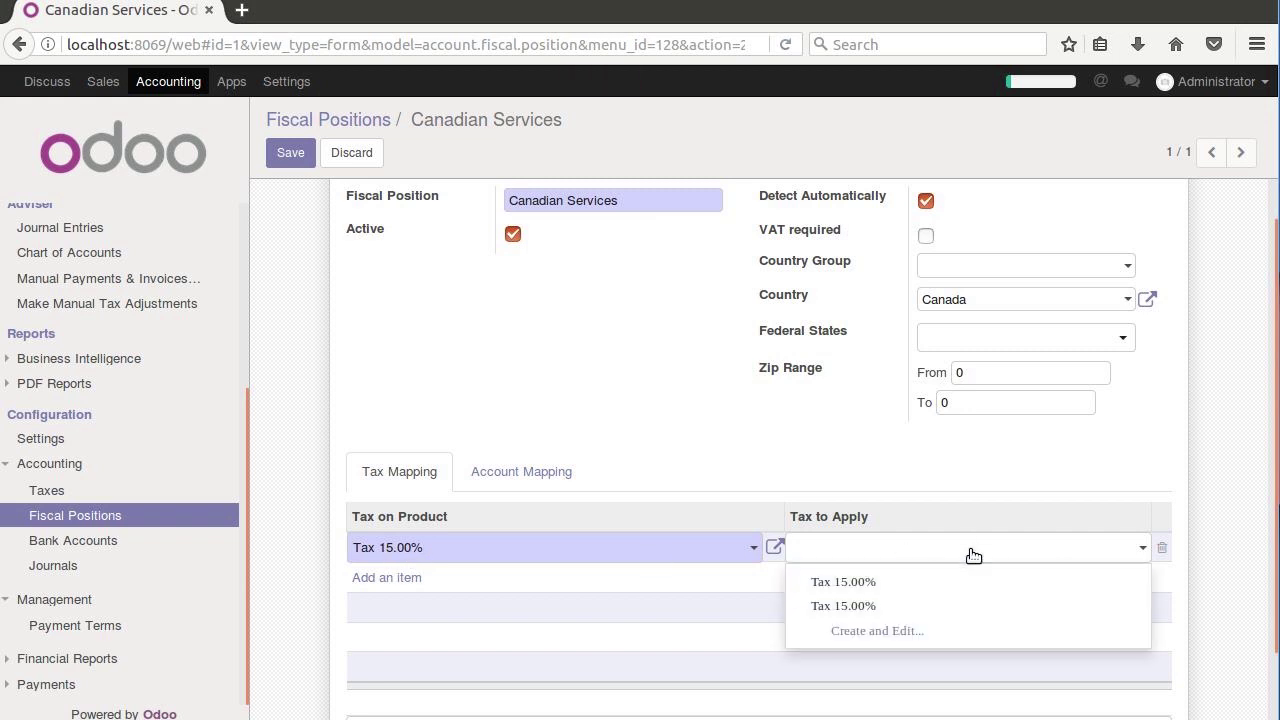
click(859, 647)
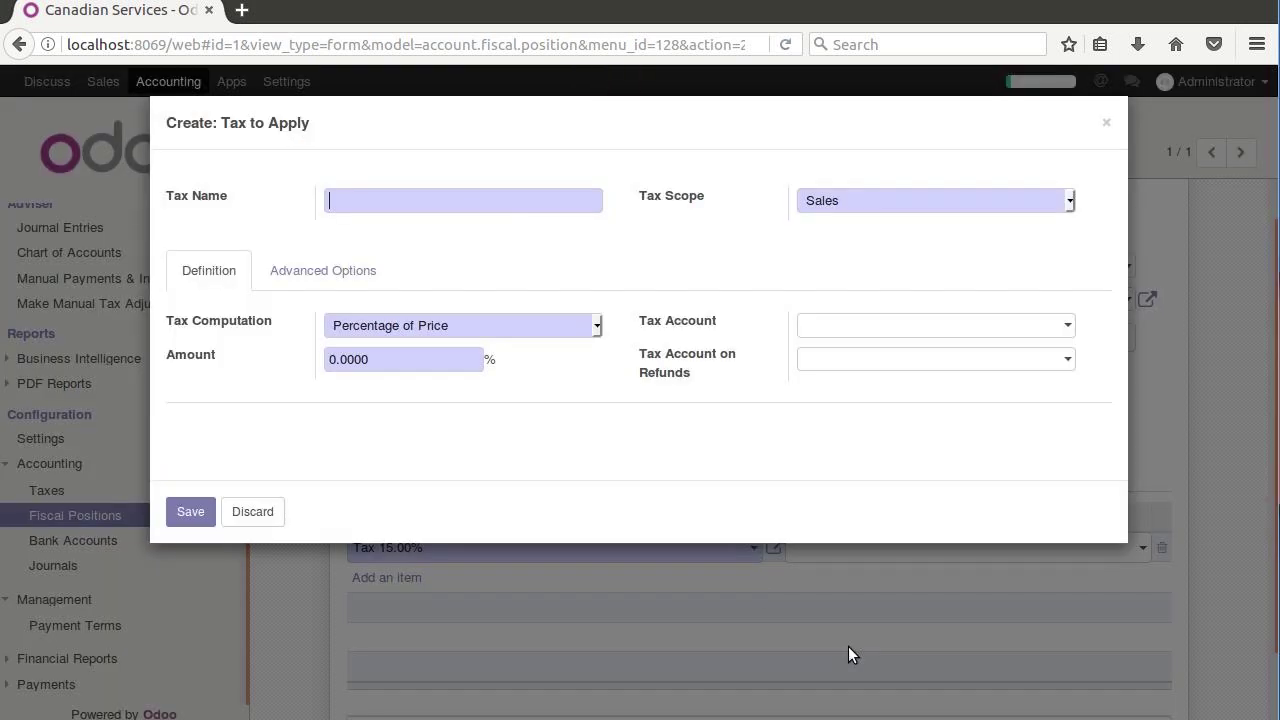
text(Tax 4% Canadian)
click(351, 360)
text(4)
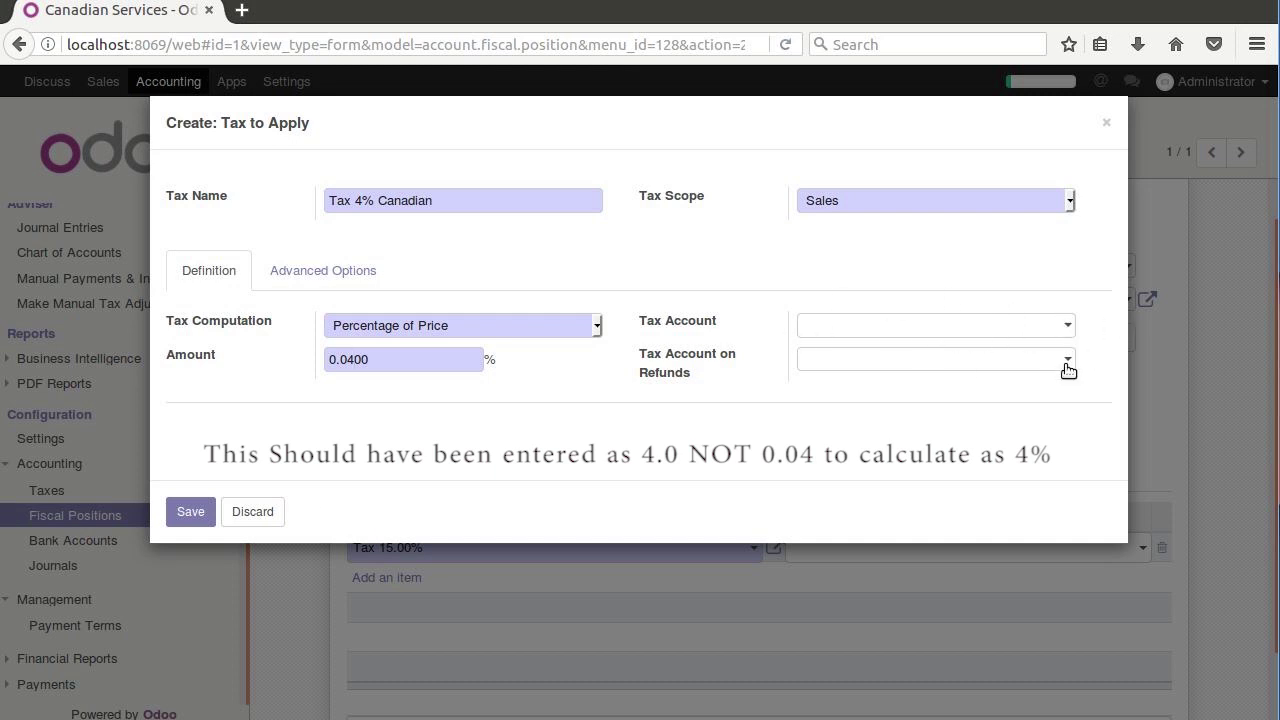
click(171, 512)
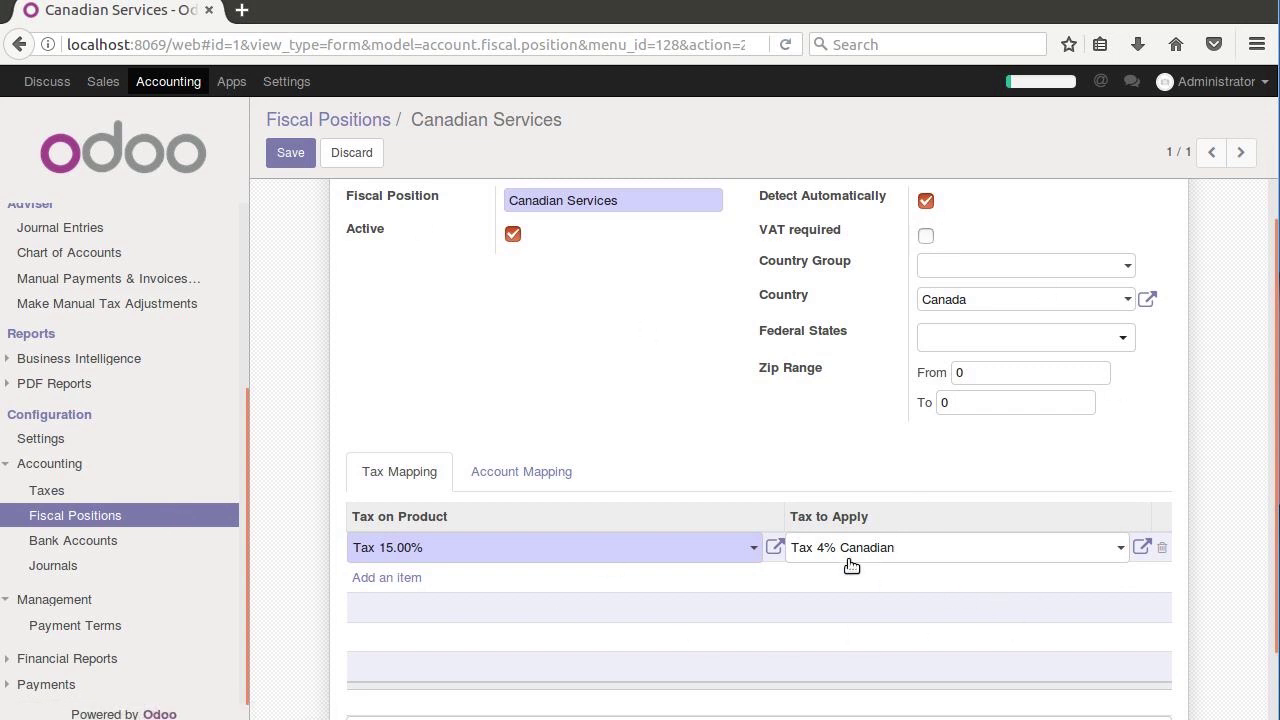
scroll(877, 517, up, 1)
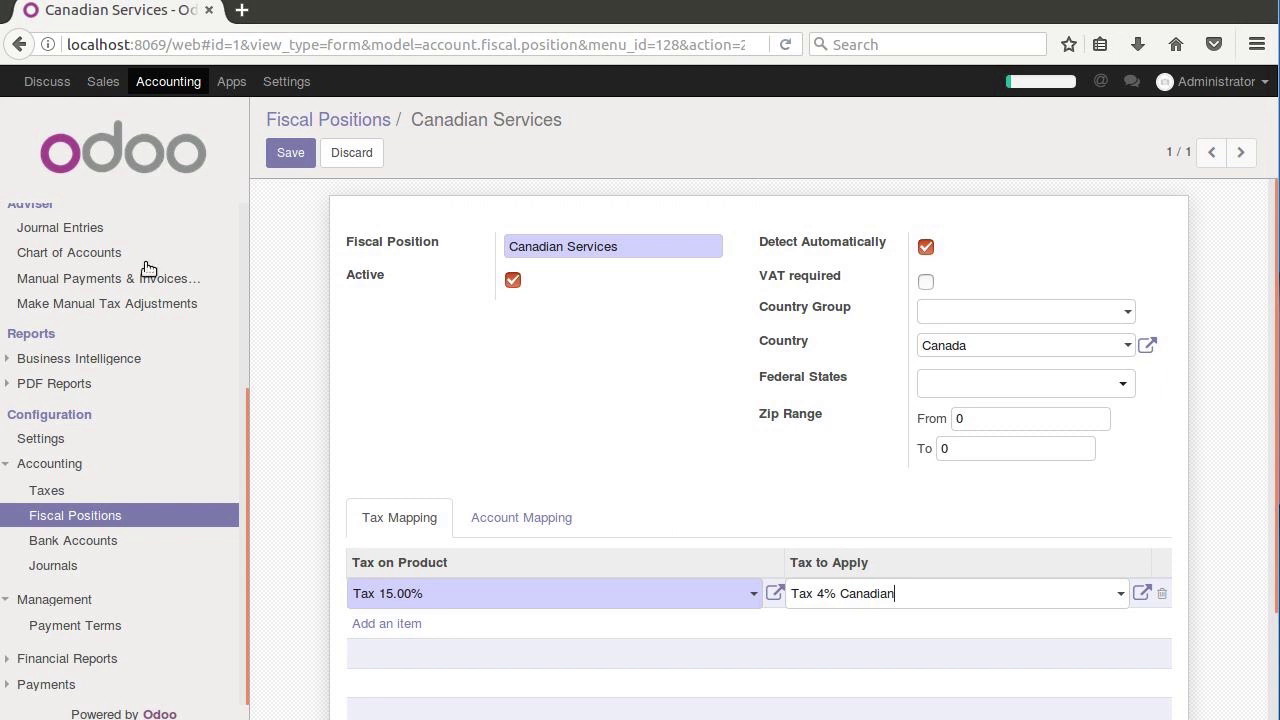
Save the Canadian Services fiscal position, recheck its account mapping, and return to the Sales dashboard
click(290, 152)
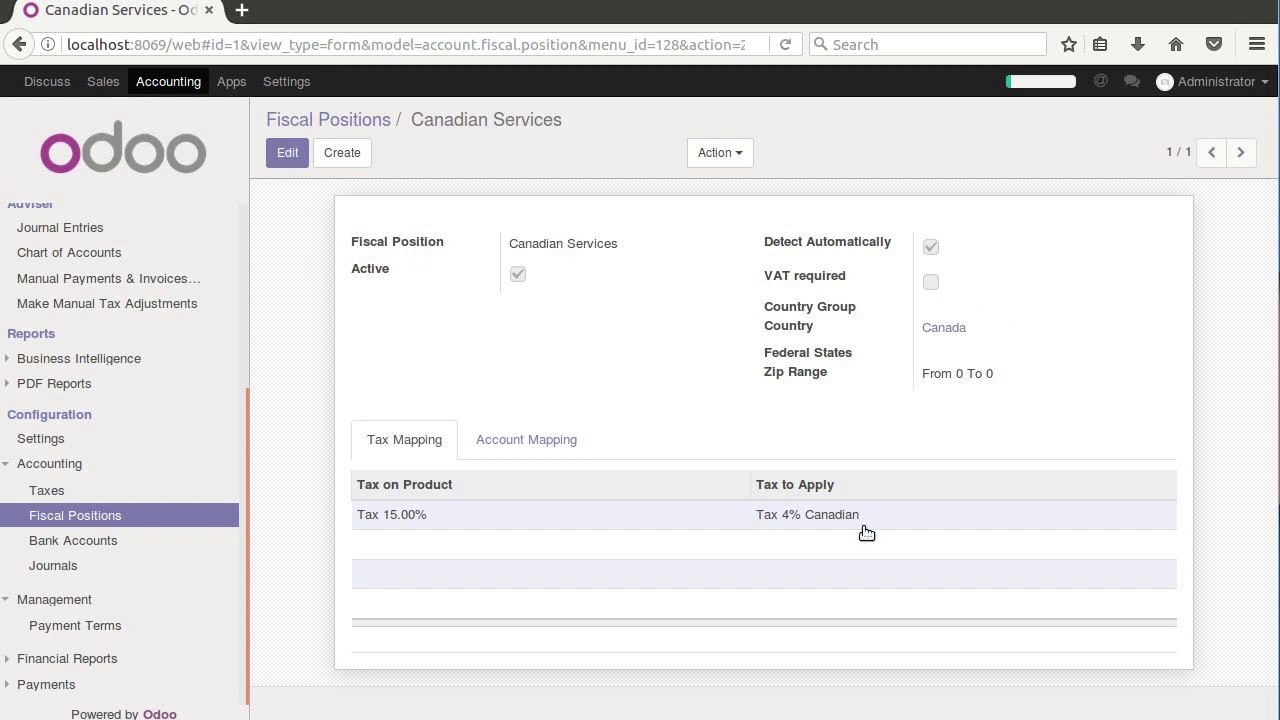
click(500, 438)
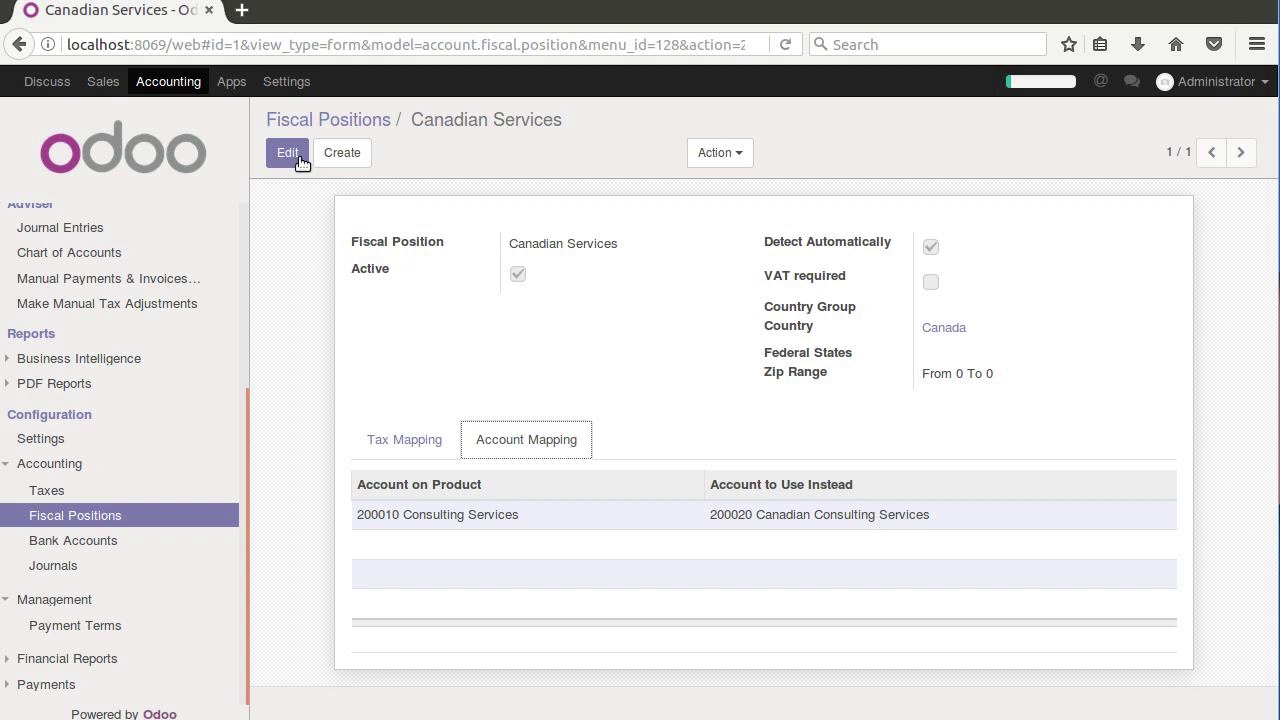
click(103, 82)
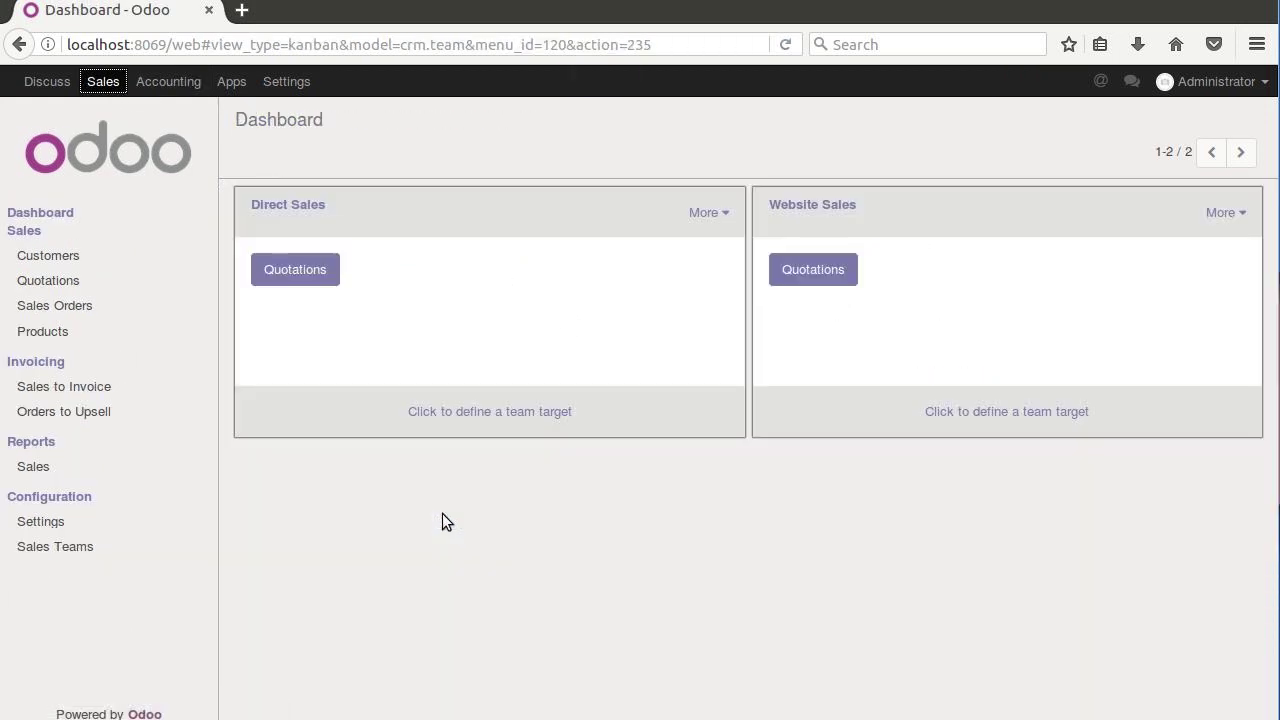
Start a new quotation for the US customer with a Consulting Services order line
click(34, 281)
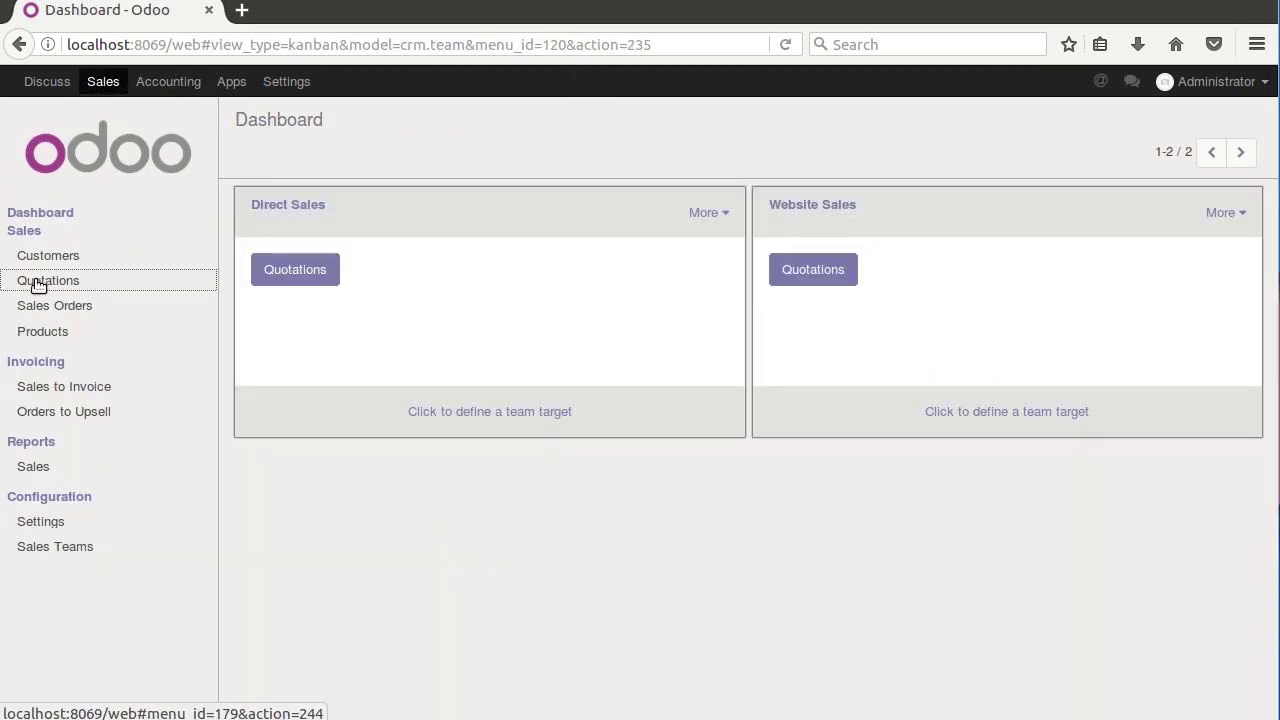
click(262, 164)
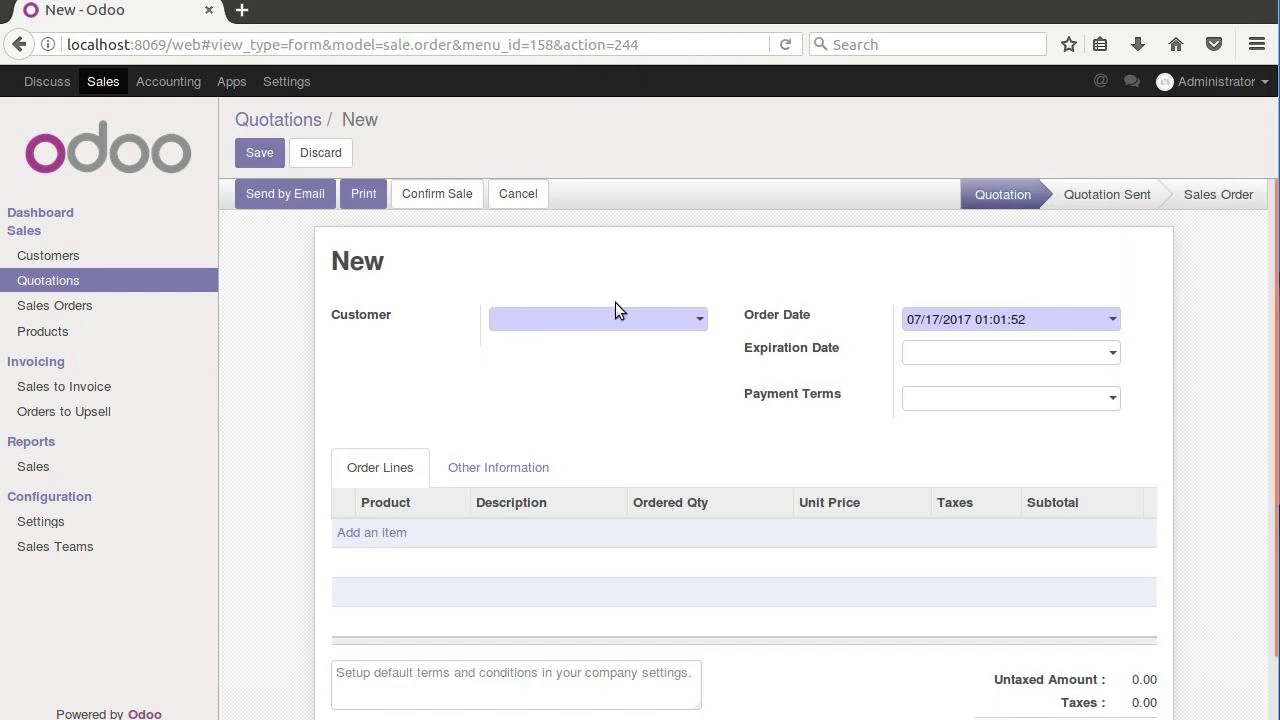
text(Bob)
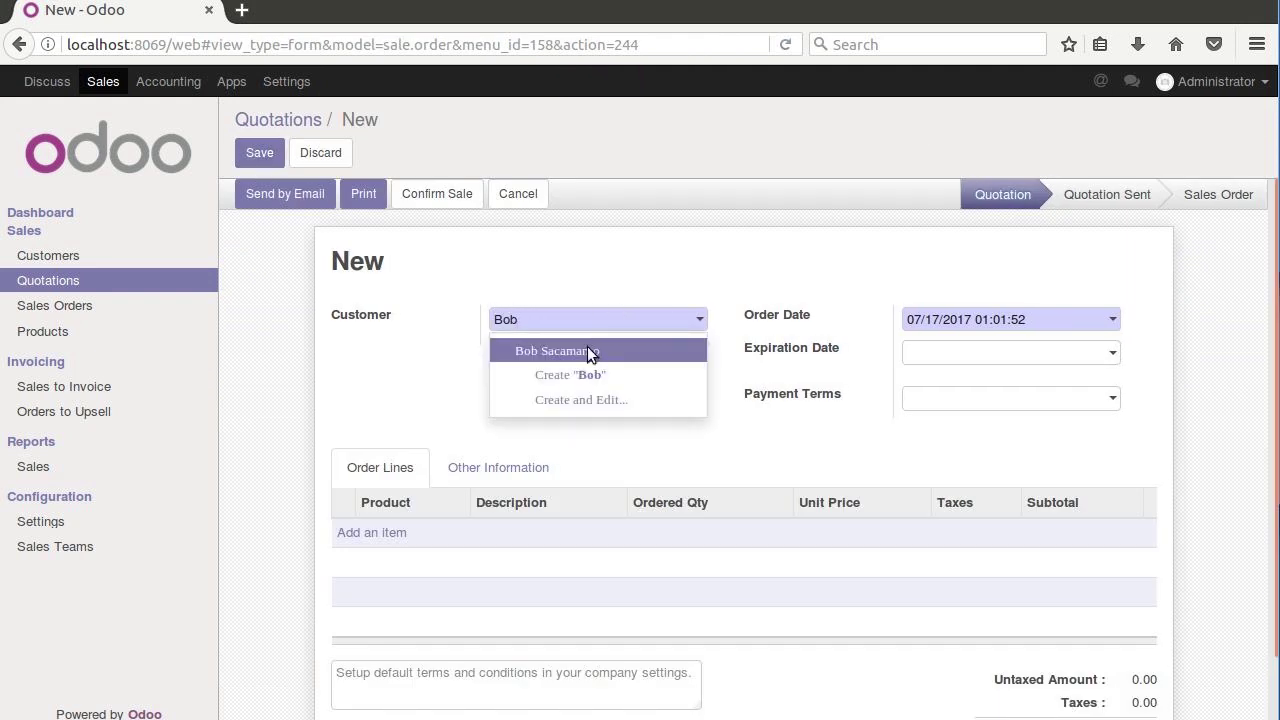
click(588, 351)
click(343, 532)
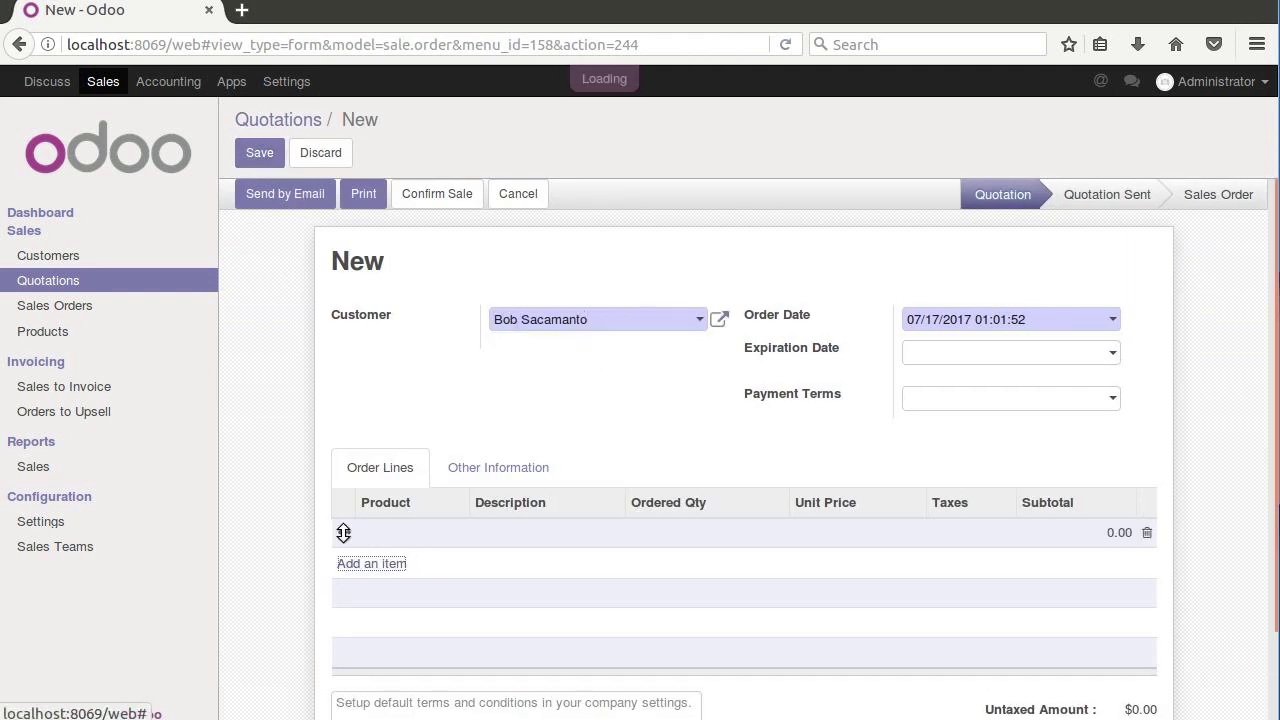
click(458, 533)
click(428, 570)
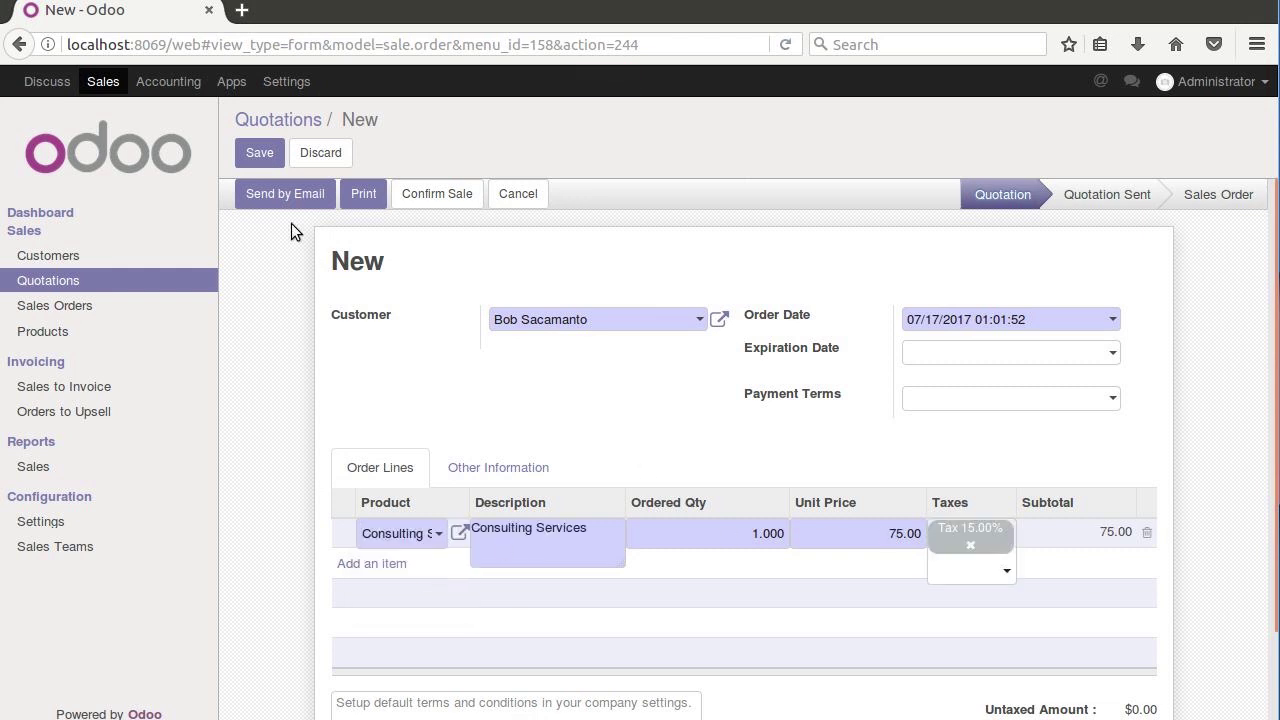
Save the quotation, confirm it as sales order SO003, and create its invoice
click(259, 153)
click(438, 205)
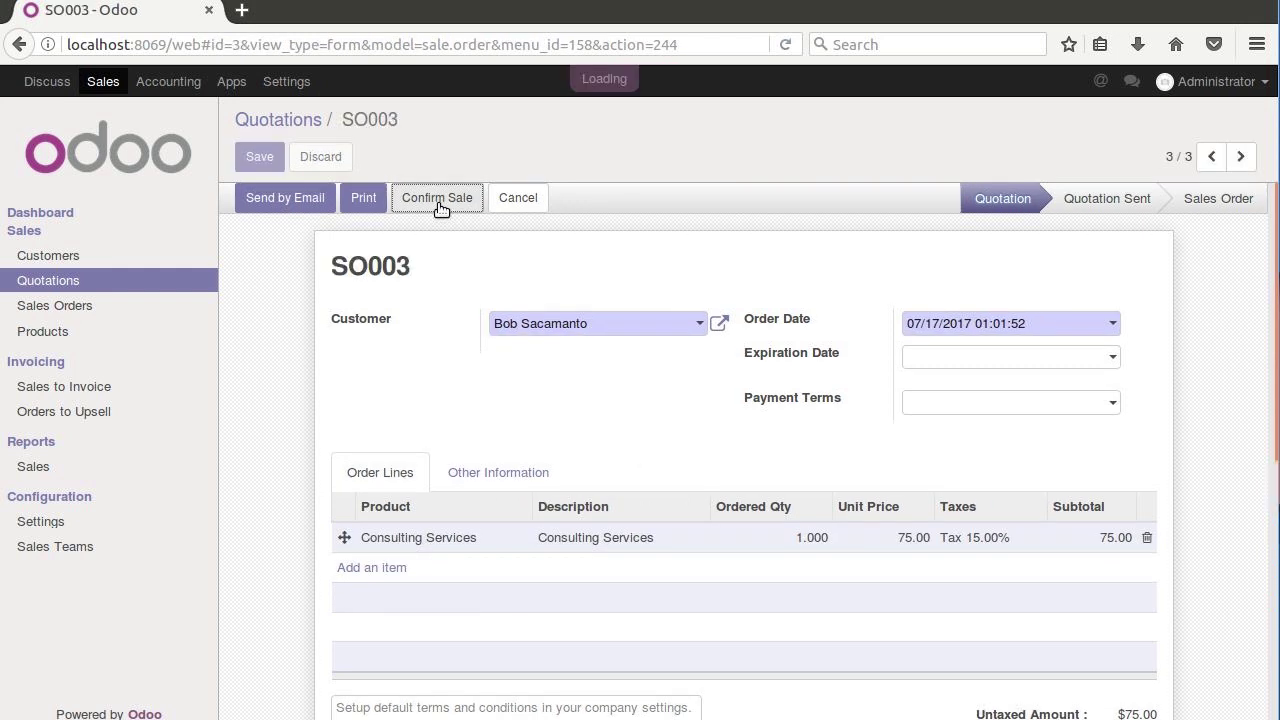
click(450, 202)
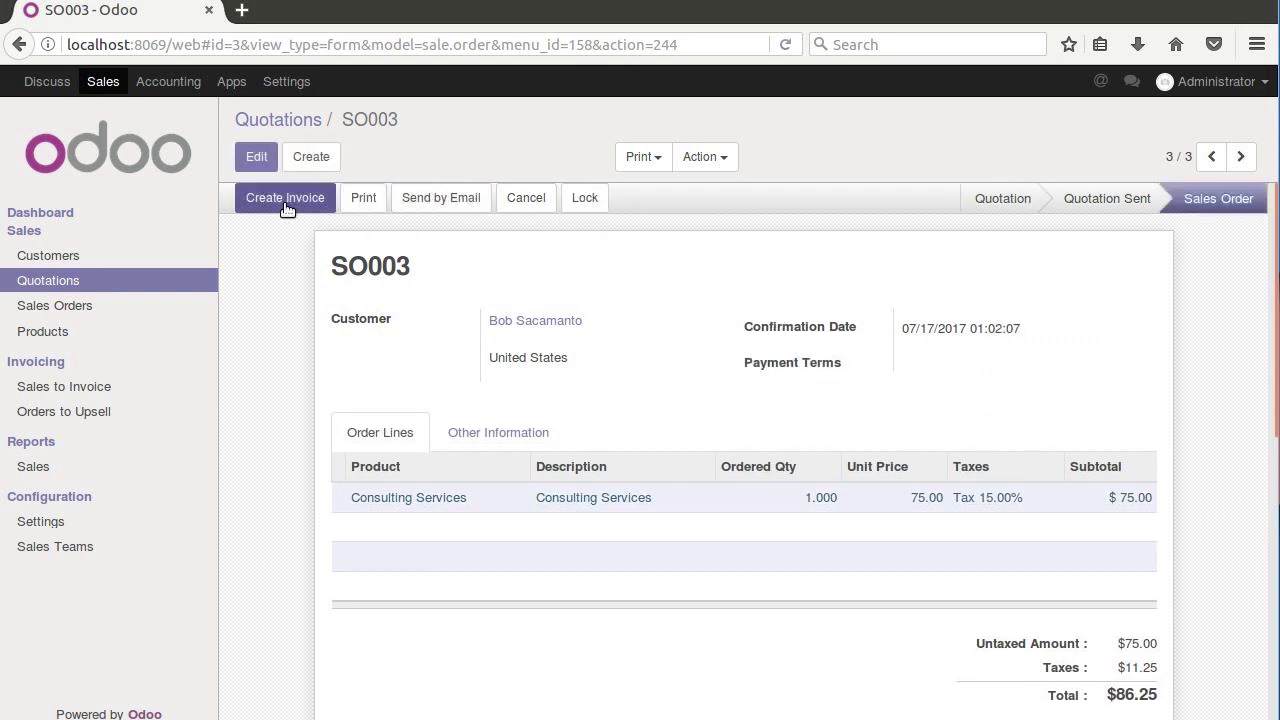
click(285, 200)
click(232, 385)
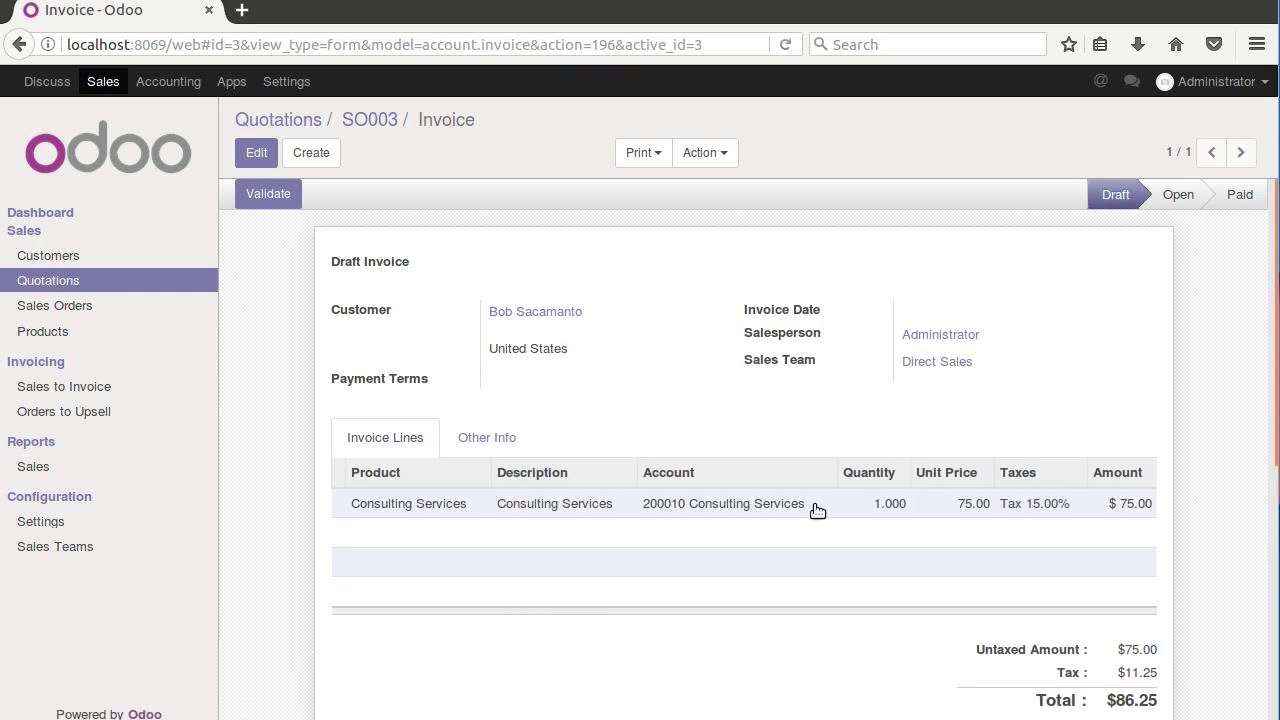
Check the SO003 invoice line (account 200010, Tax 15.00%) and a blank invoice's Other Info, then open Customers
click(660, 510)
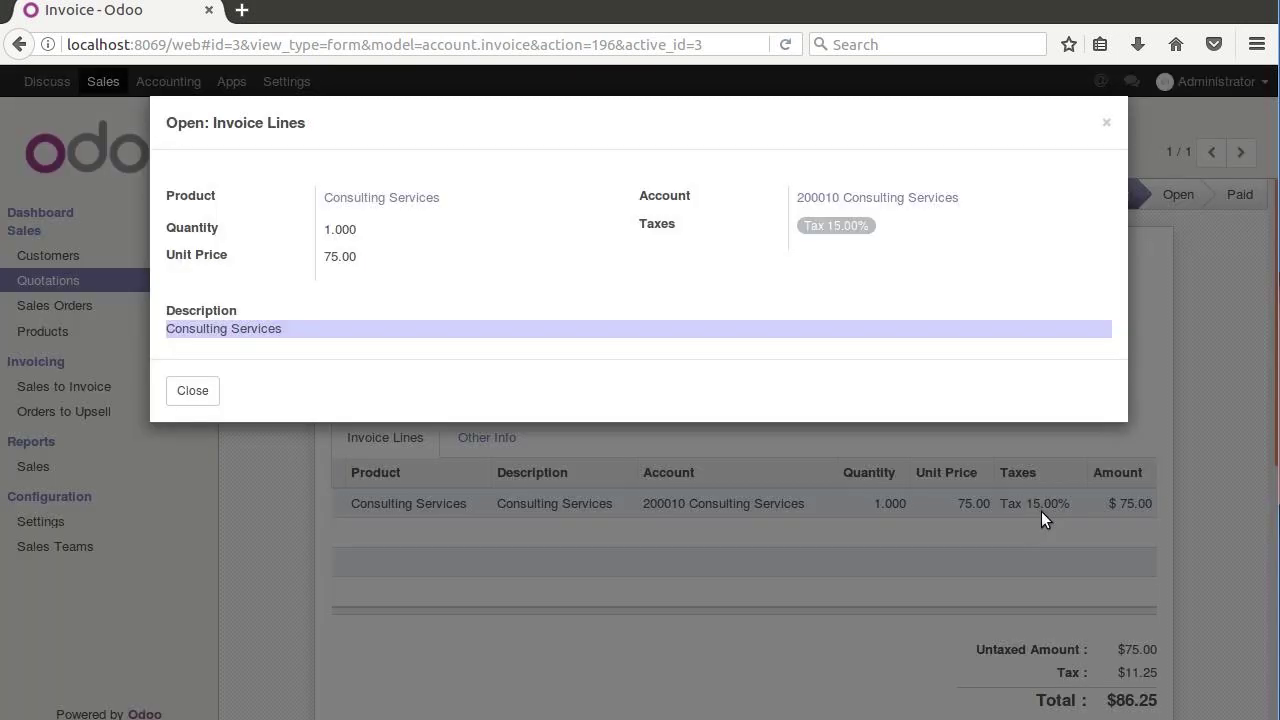
click(1108, 122)
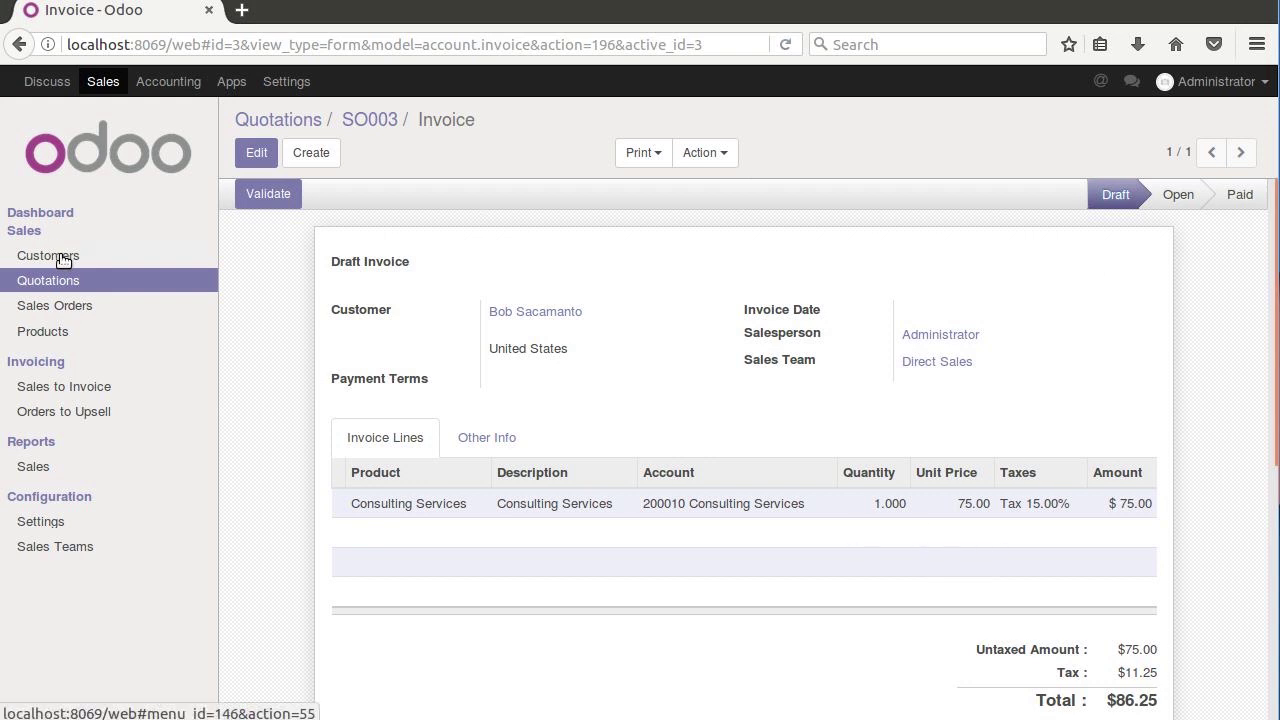
click(307, 158)
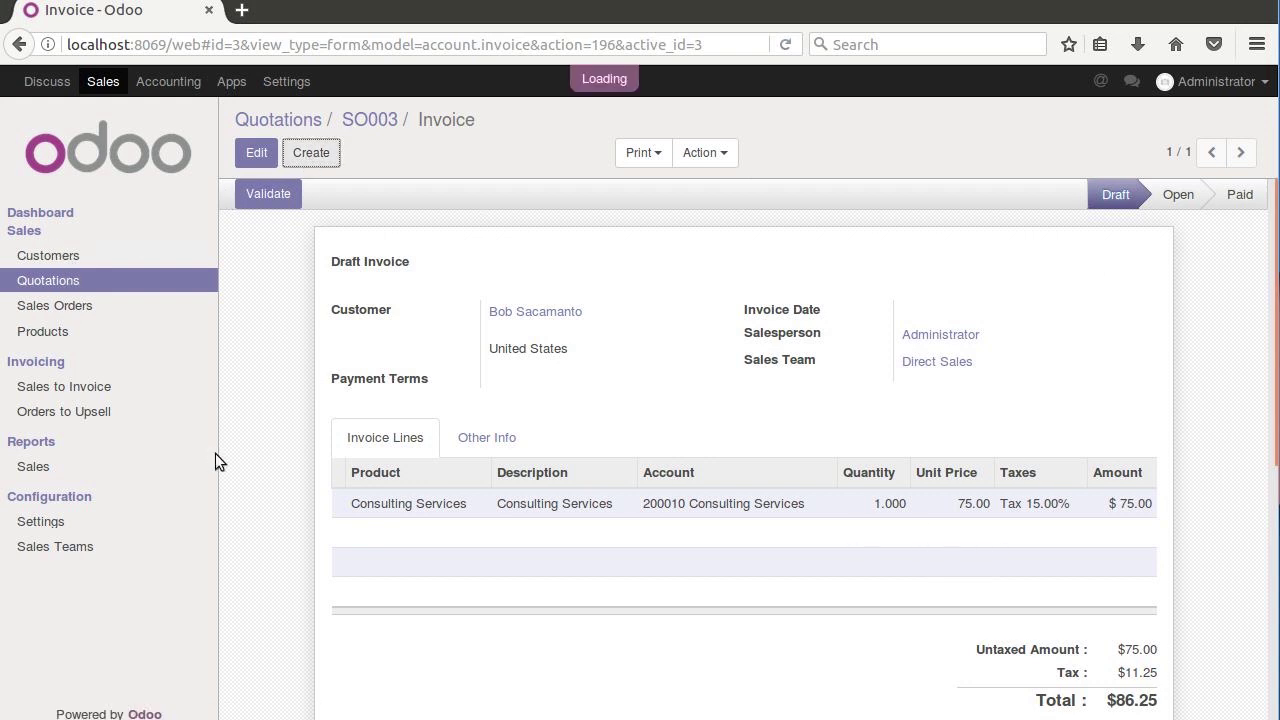
click(520, 478)
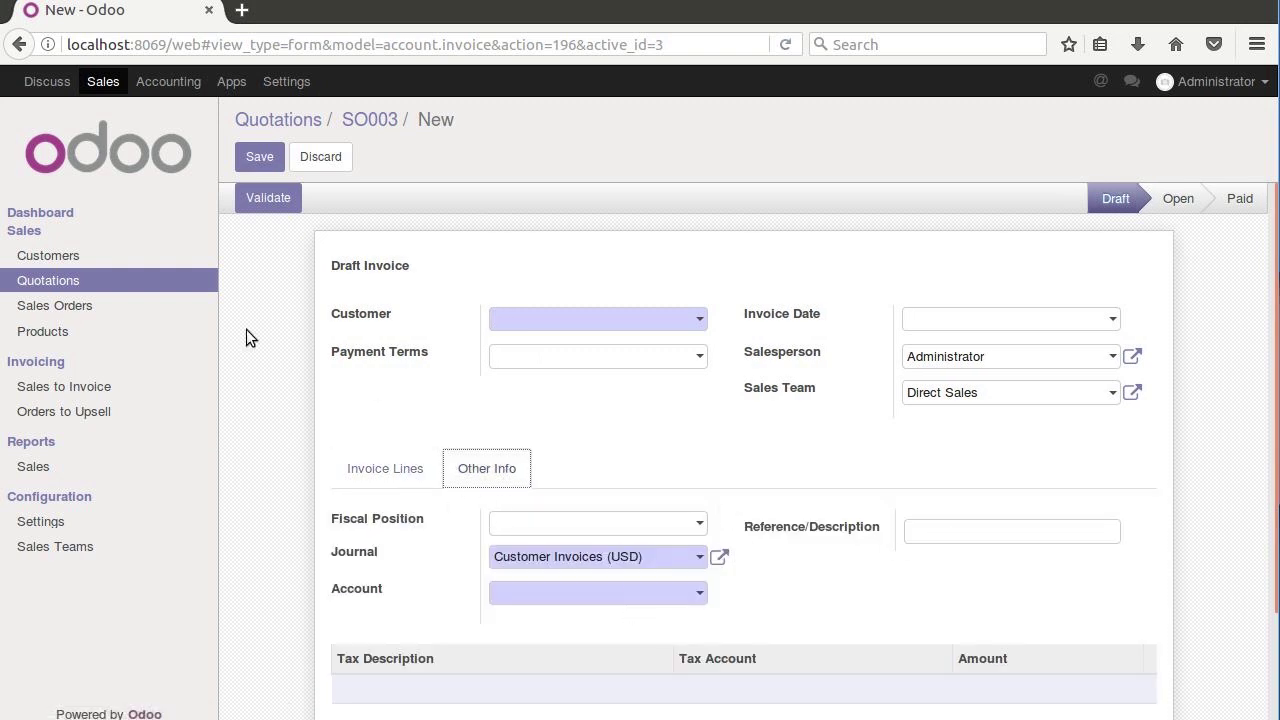
click(42, 255)
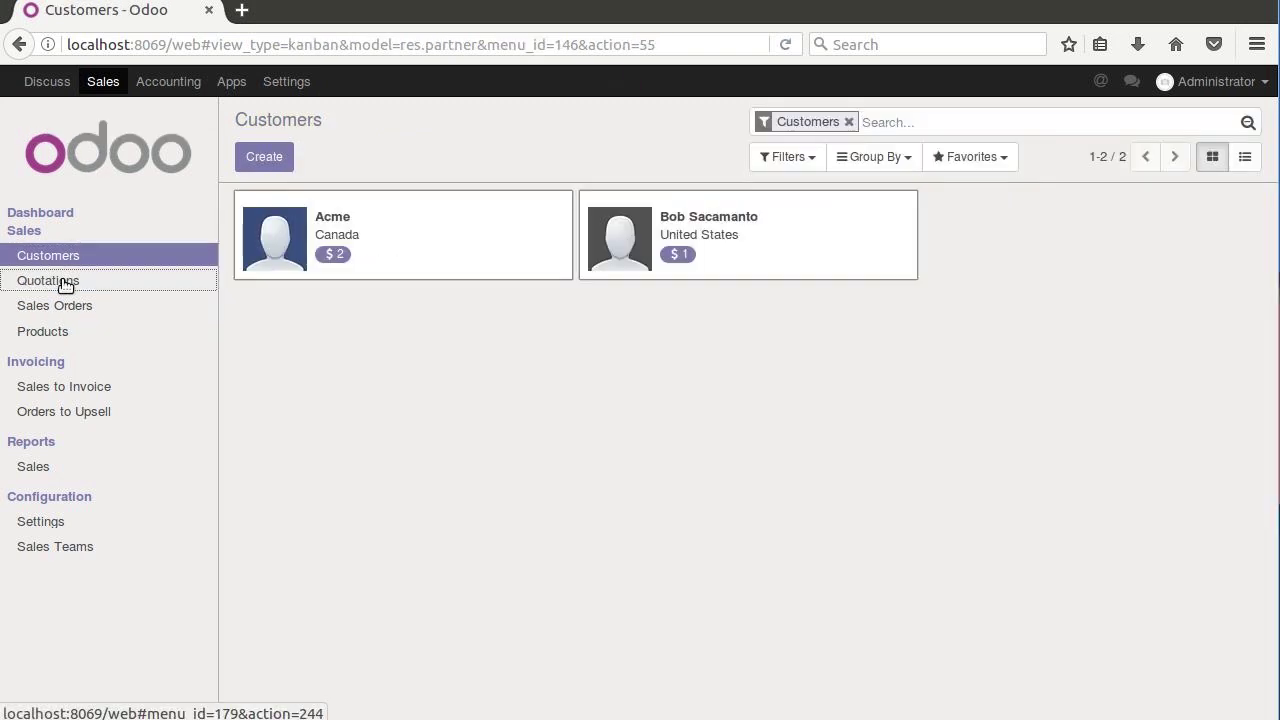
Start a quotation for Acme so Canadian Services fills in as its fiscal position, then show order lines
click(60, 282)
click(268, 157)
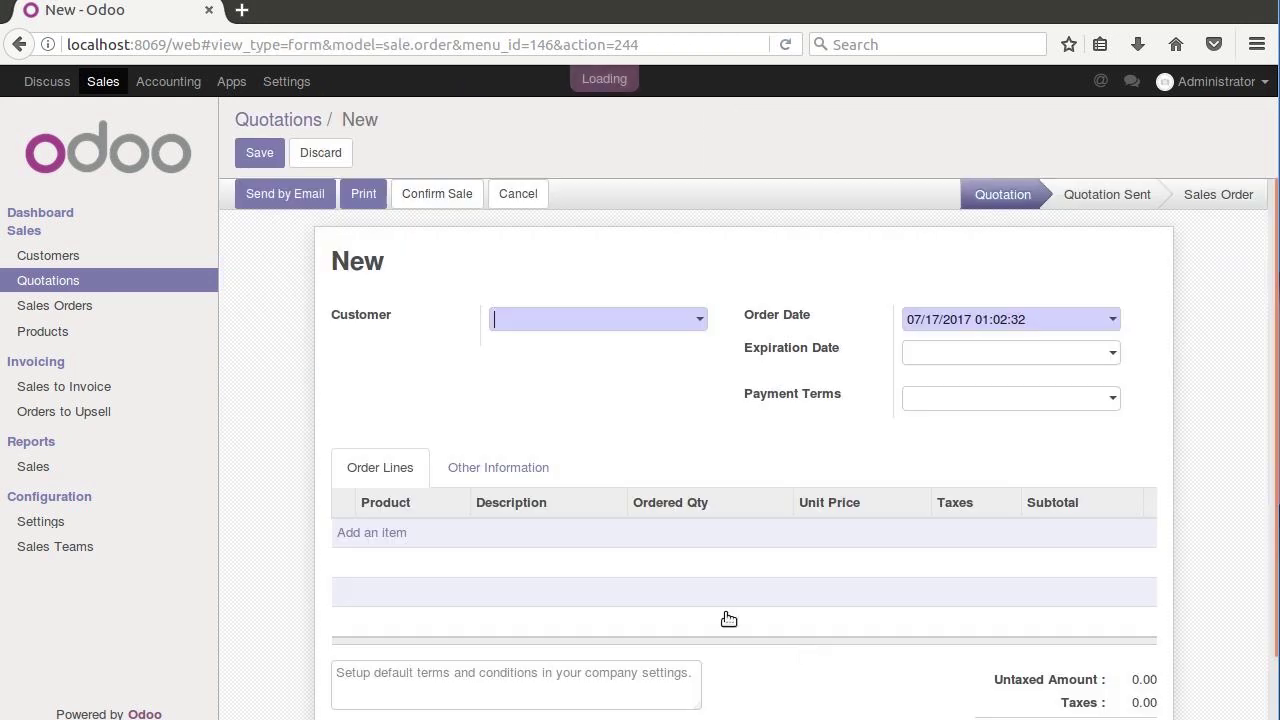
click(465, 468)
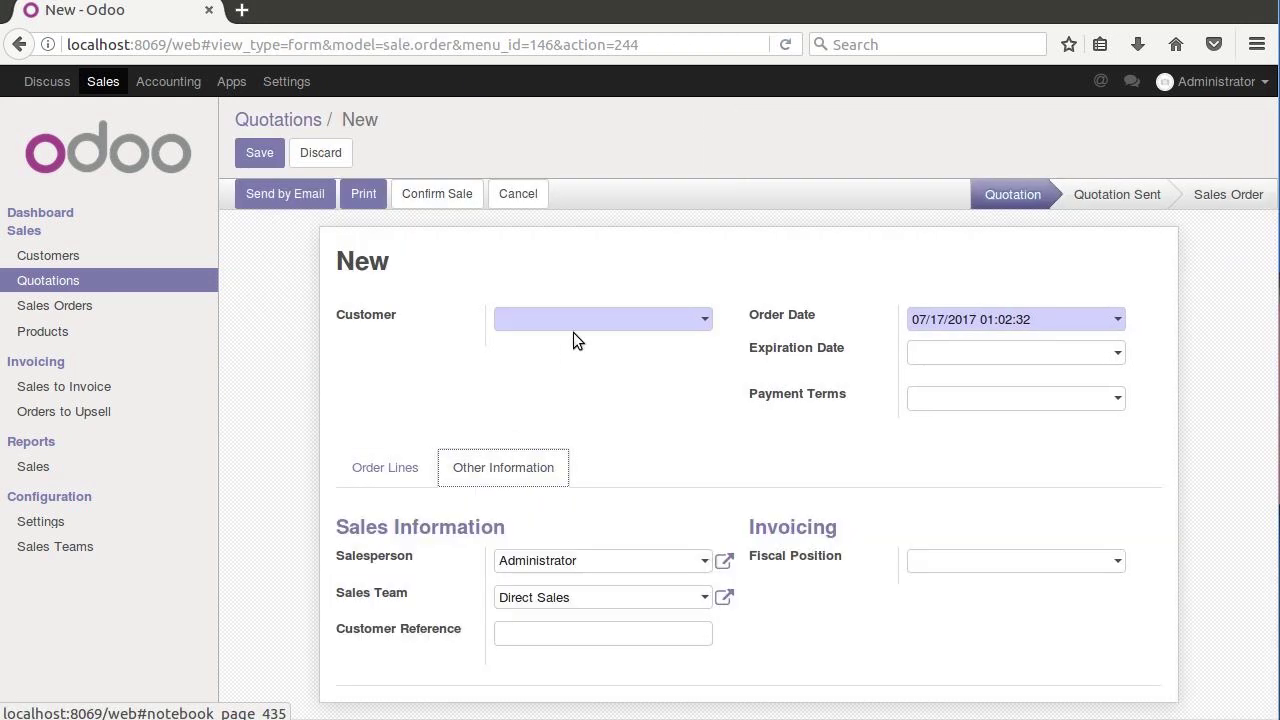
click(573, 332)
click(558, 383)
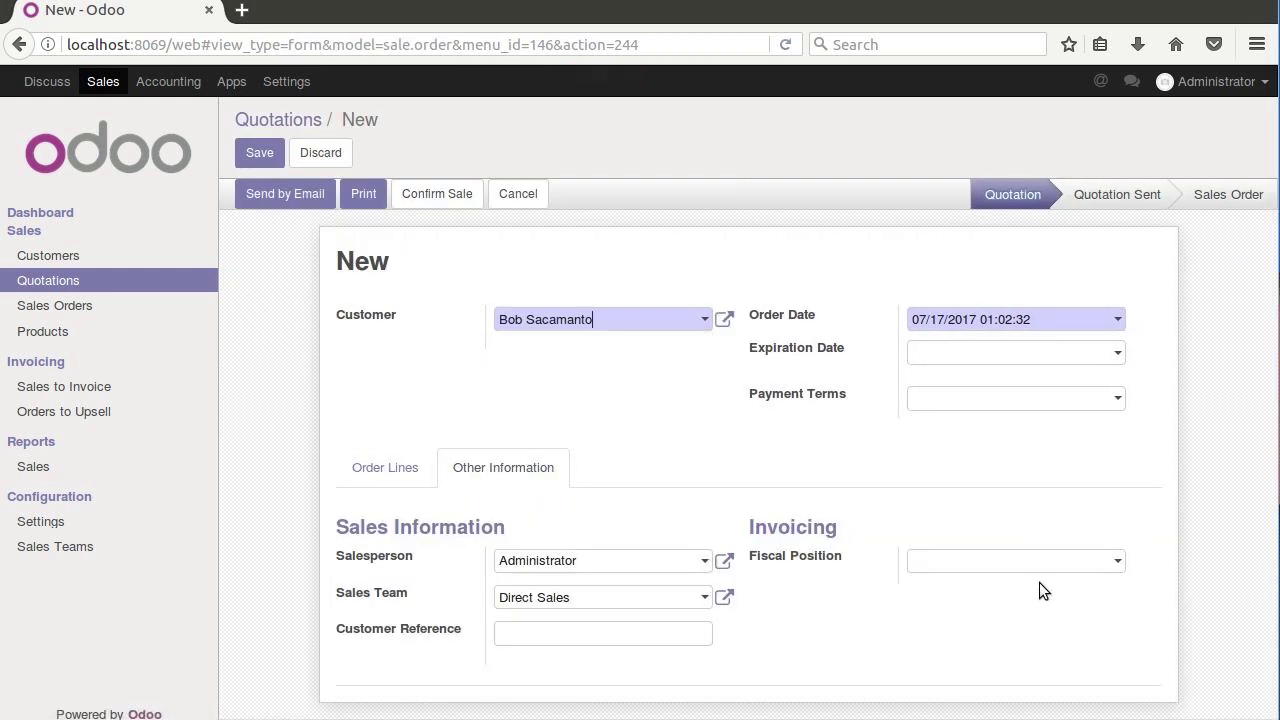
click(705, 321)
click(703, 321)
click(536, 352)
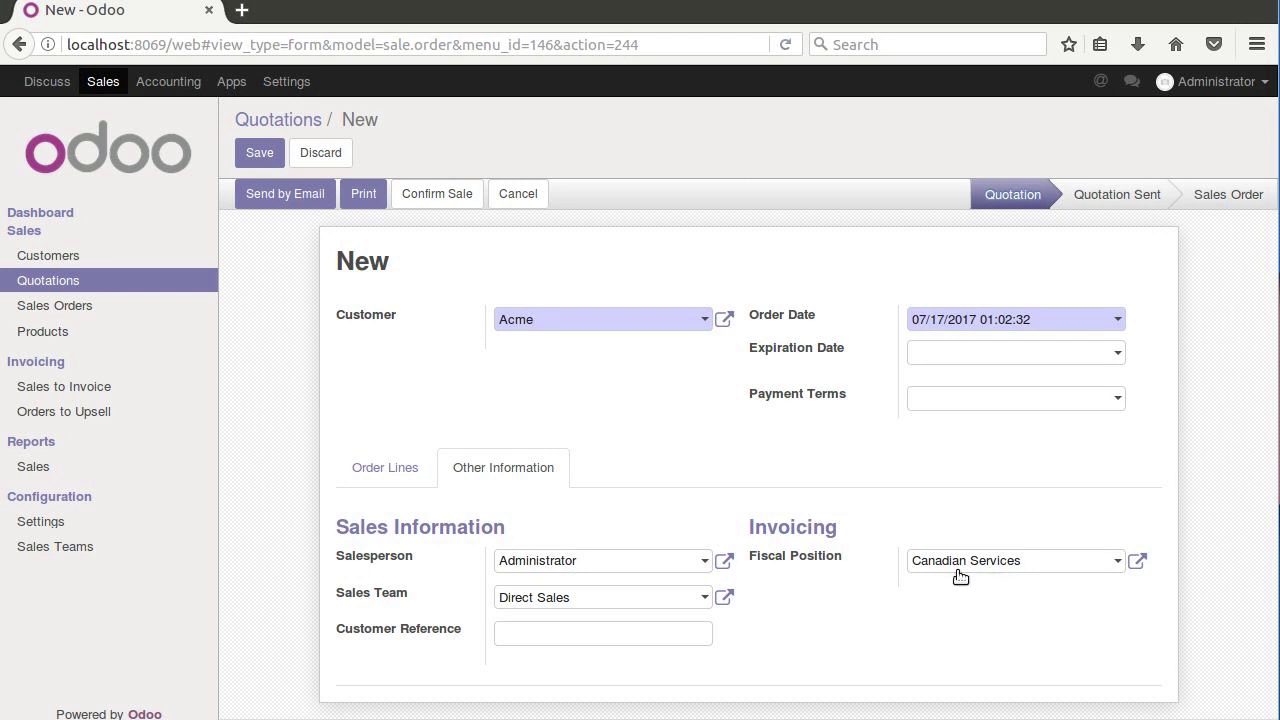
click(384, 474)
Add a Consulting Services line to Acme's quotation, picking up Tax 4% Canadian
click(362, 538)
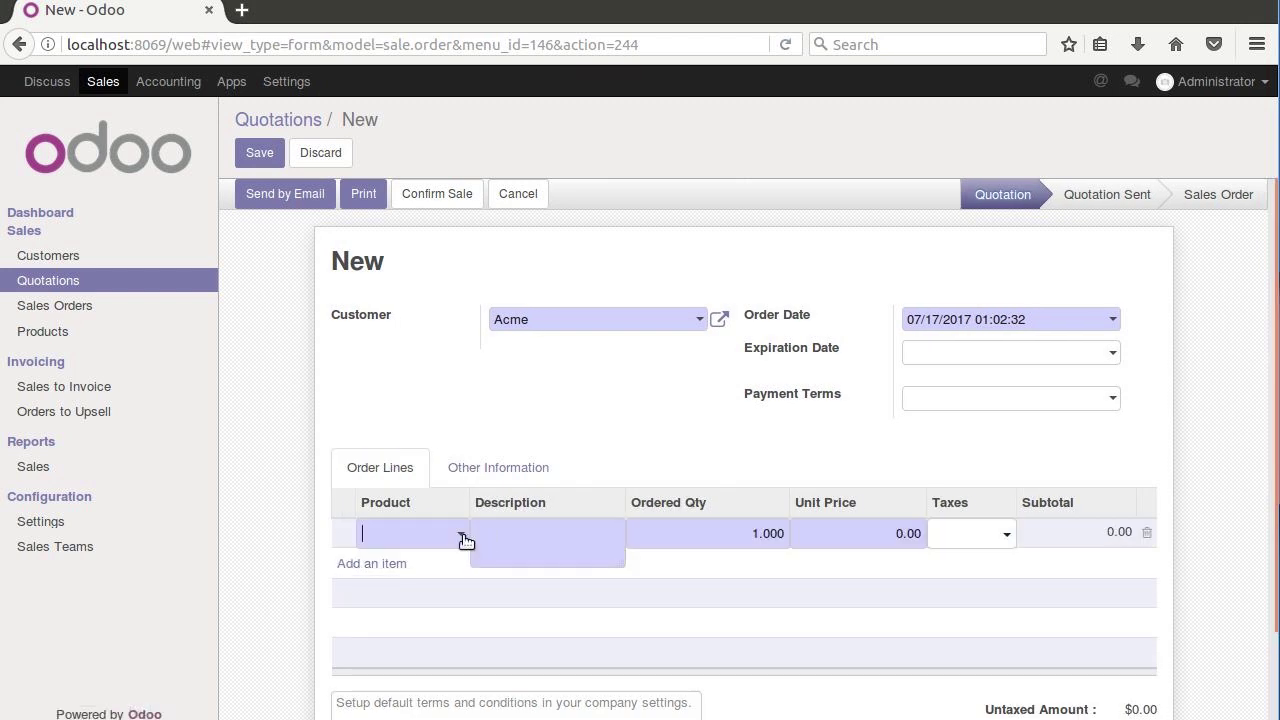
click(463, 538)
click(417, 571)
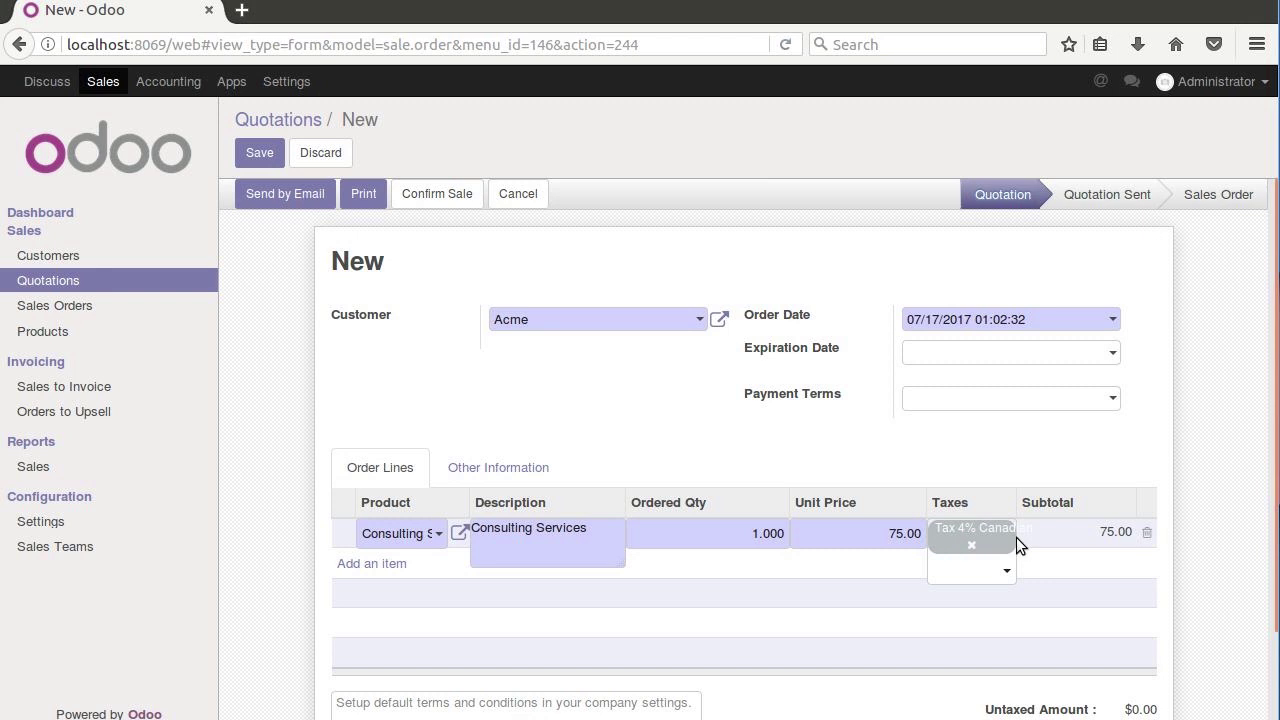
Save the quotation as SO004, confirm it as a sales order, and create its invoice
click(252, 153)
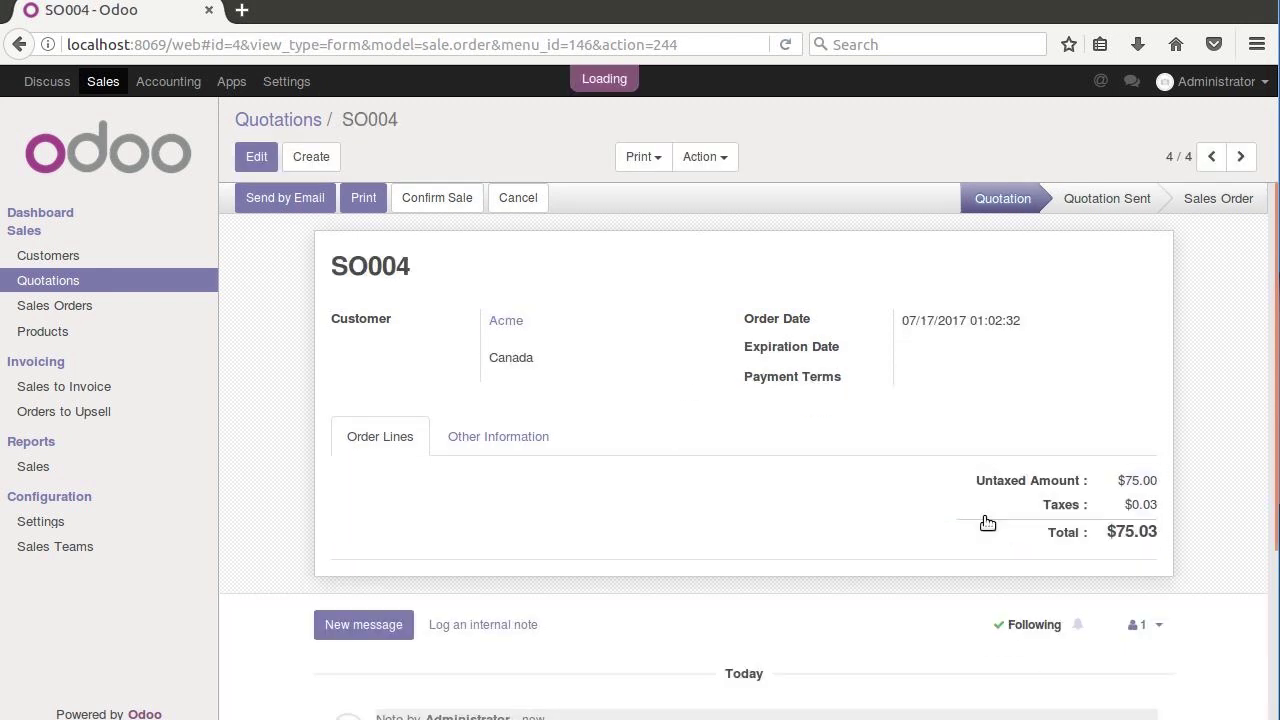
click(431, 199)
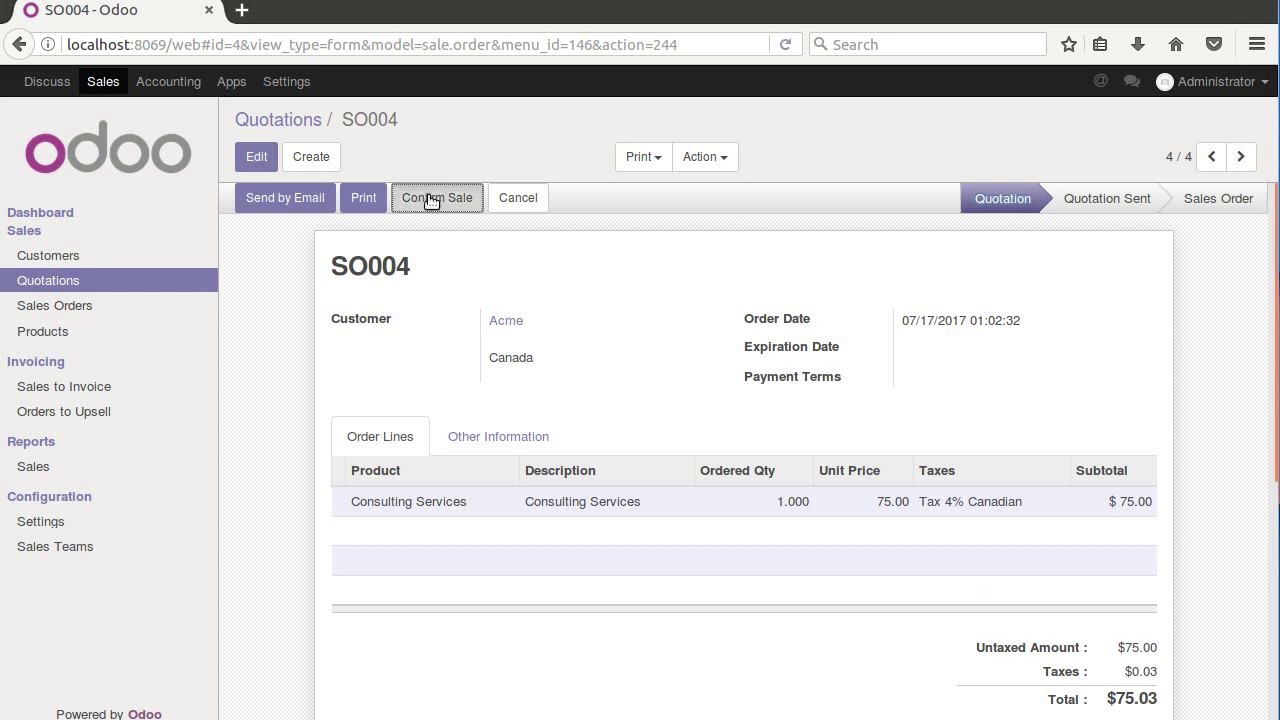
click(268, 198)
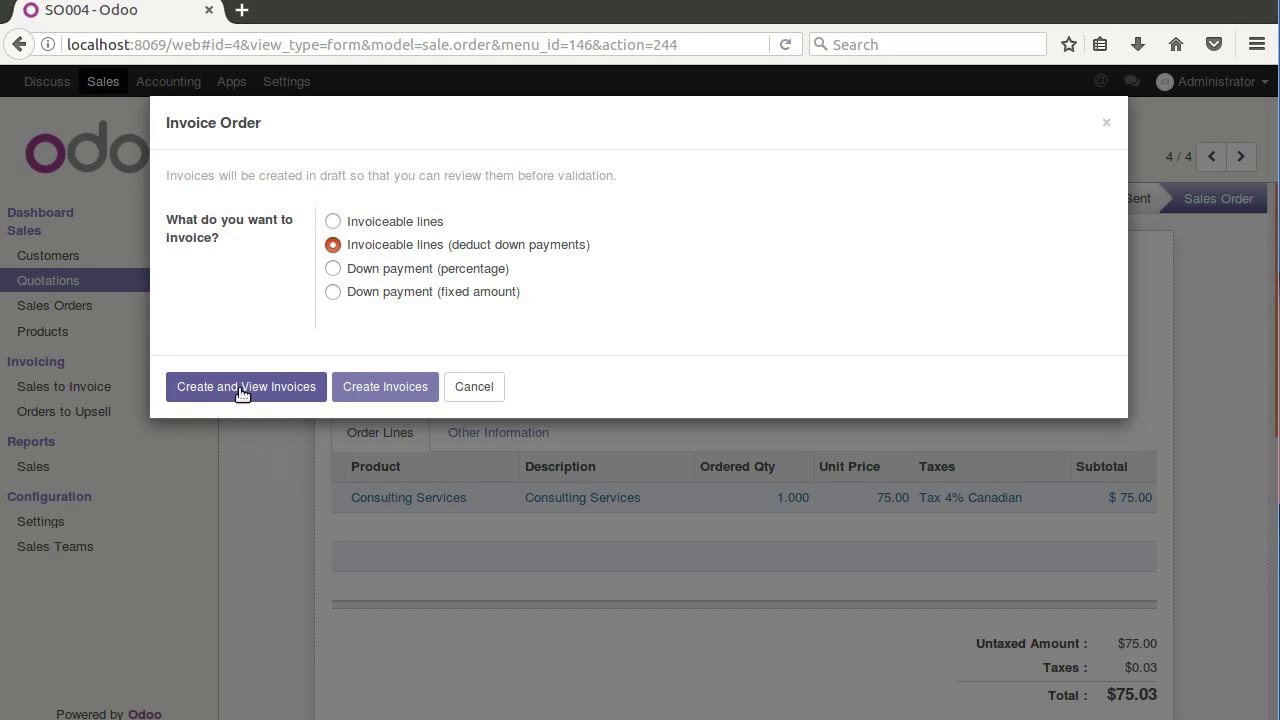
click(241, 390)
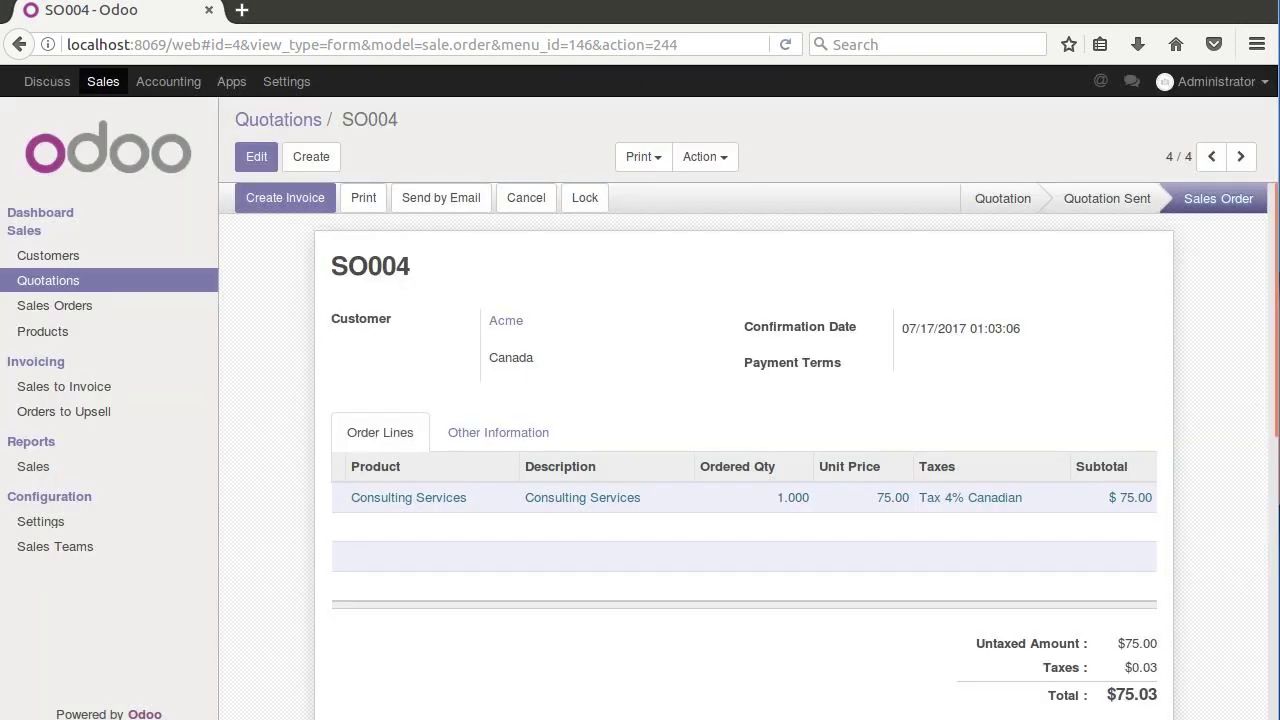